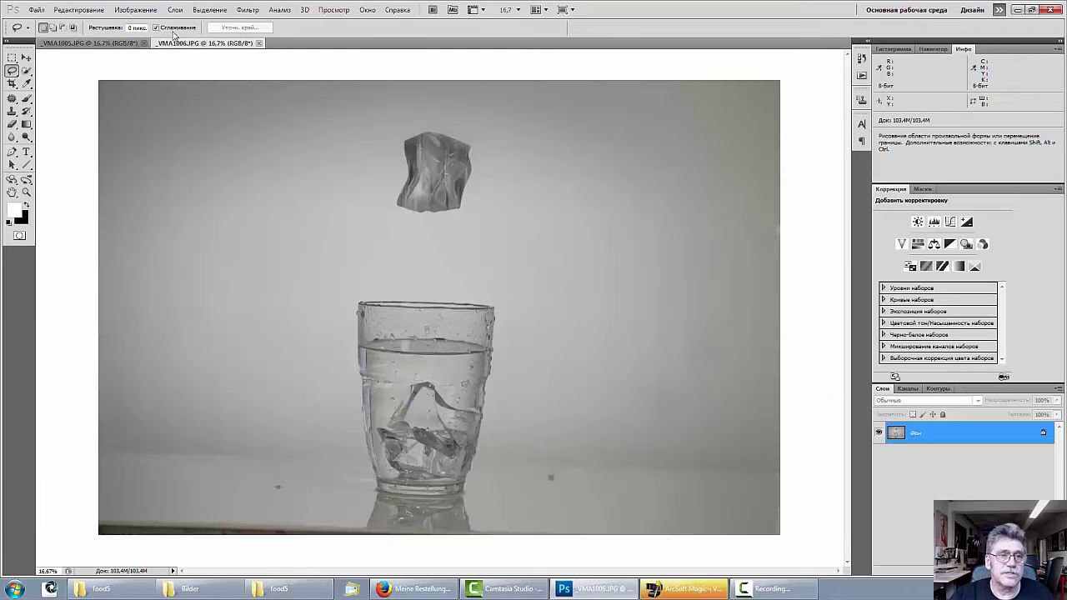
# Copy the entire _VMA1006.JPG image and paste it as a new layer into _VMA1005.JPG
pyautogui.click(90, 43)
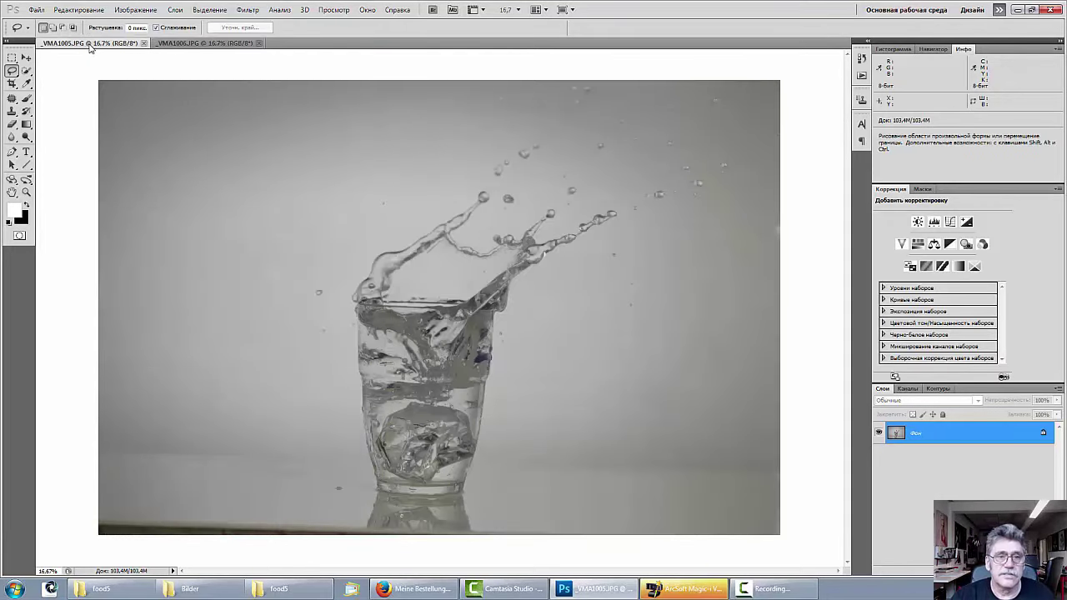
pyautogui.click(191, 44)
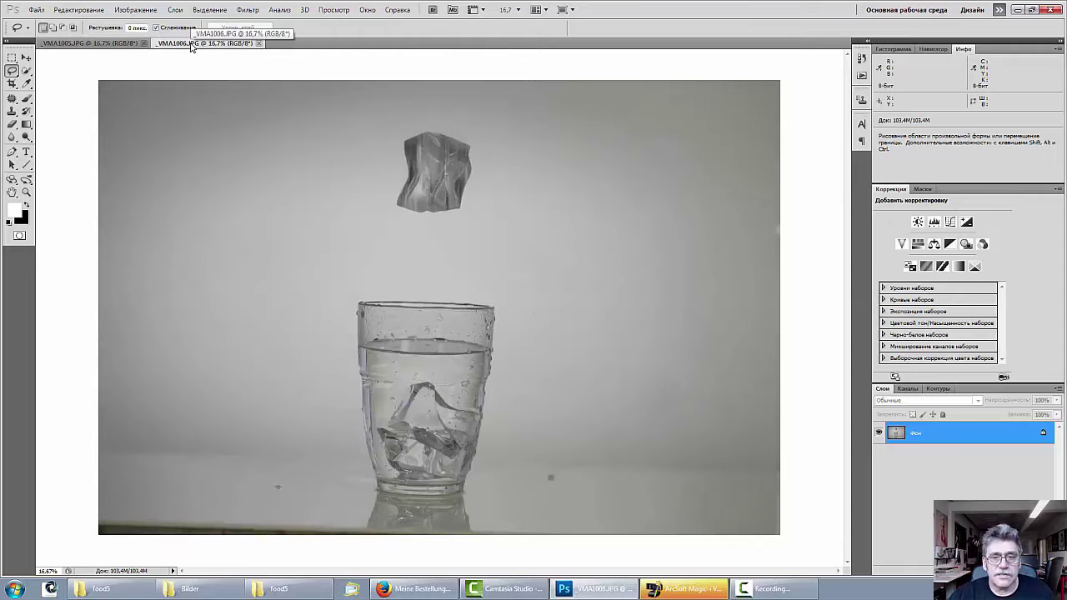
pyautogui.click(90, 43)
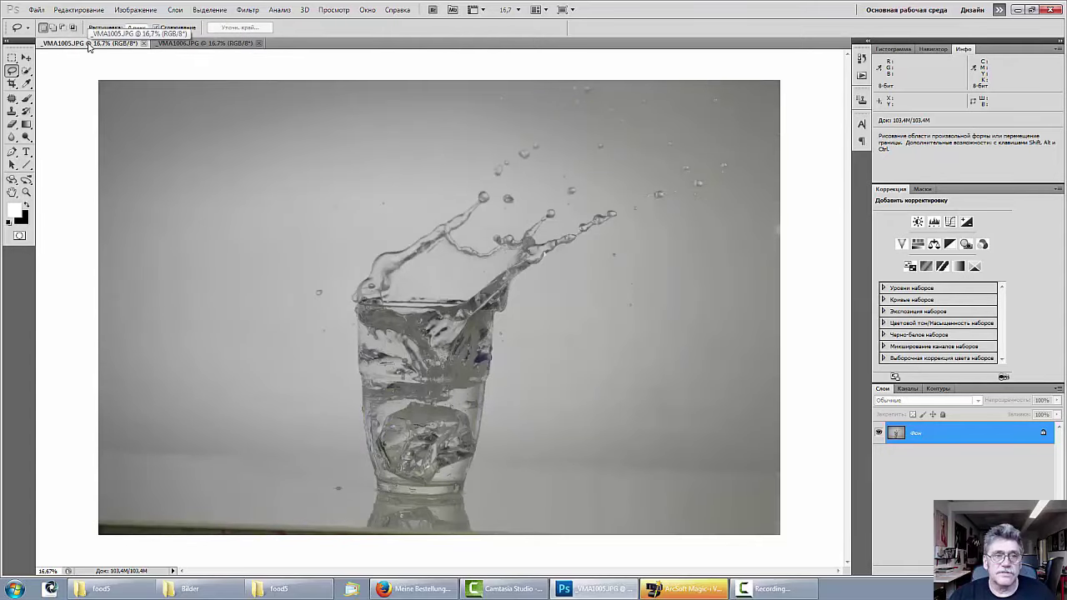
pyautogui.click(196, 43)
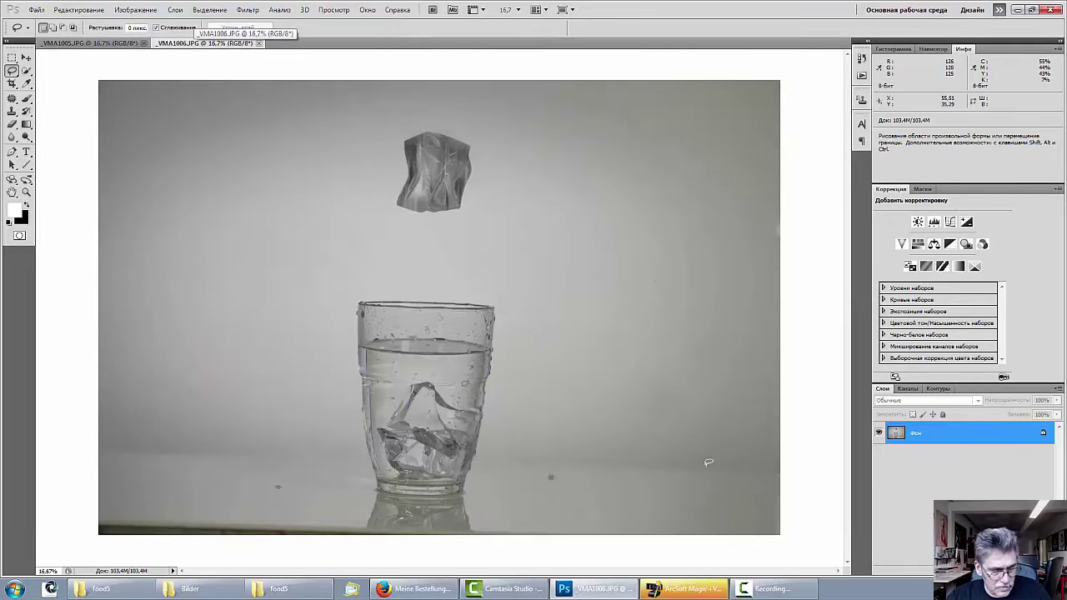
pyautogui.hotkey('ctrl', 'a')
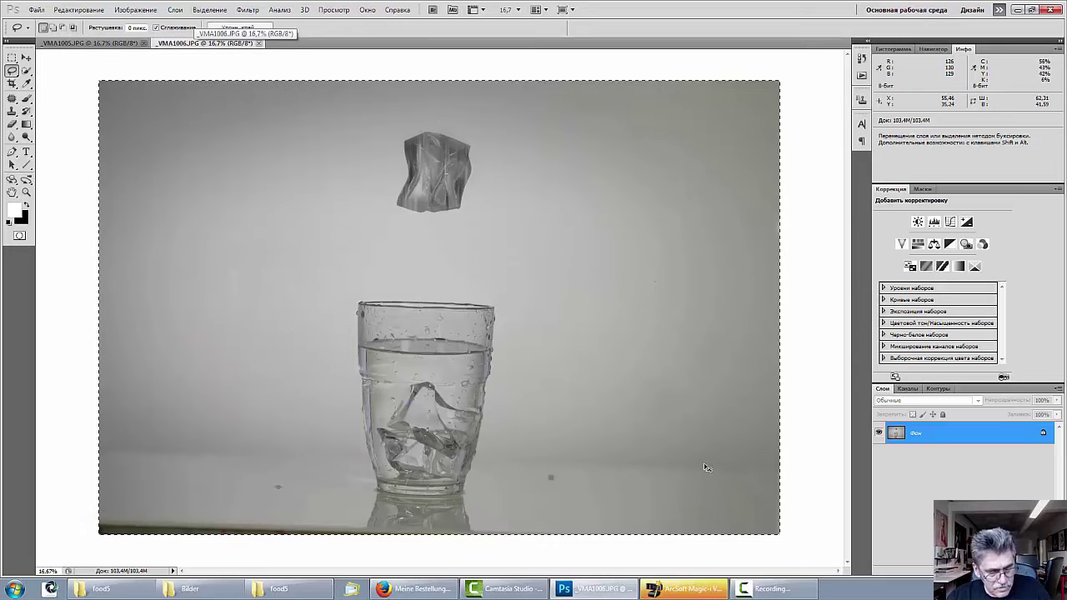
pyautogui.click(93, 43)
pyautogui.press('ctrl')
pyautogui.hotkey('ctrl', 'v')
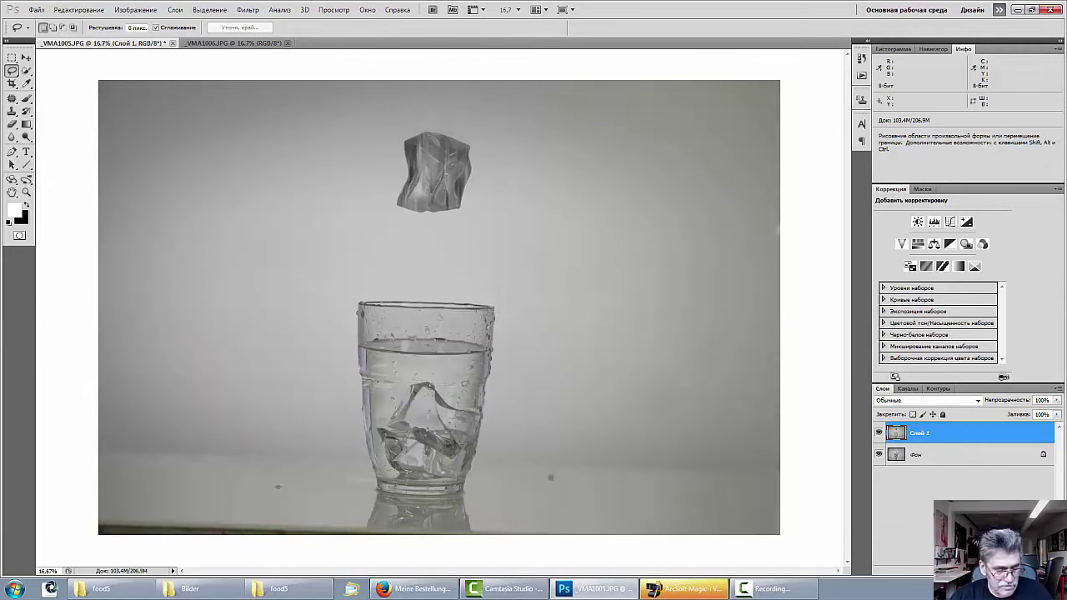
# Hide the pasted layer with a black layer mask and reveal only the ice cube by painting white with a 494 px brush
pyautogui.keyDown('alt'); pyautogui.click(958, 569); pyautogui.keyUp('alt')
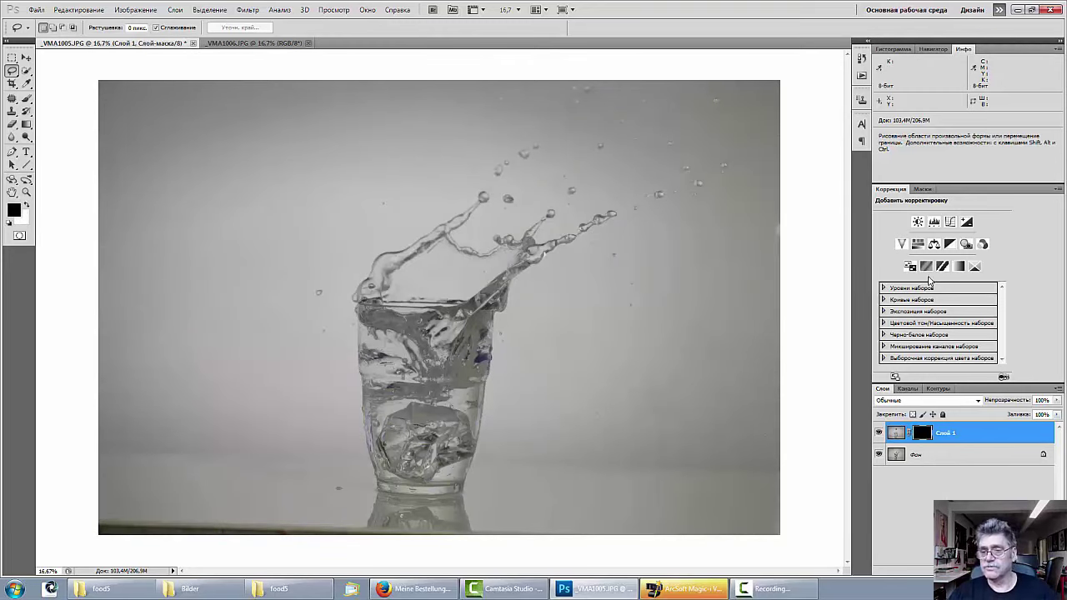
pyautogui.click(27, 99)
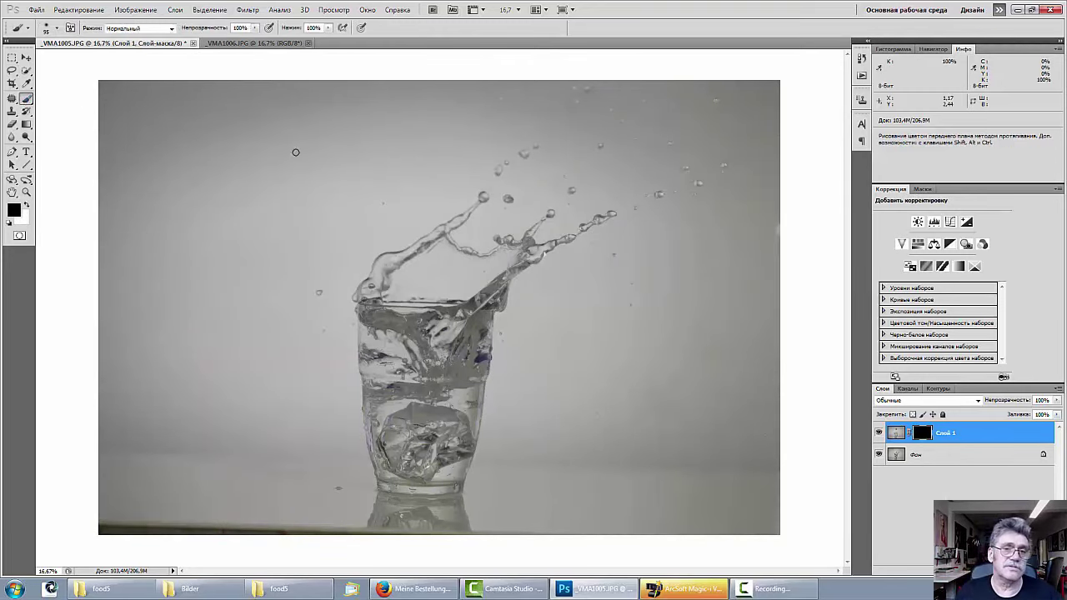
pyautogui.rightClick(442, 180)
pyautogui.moveTo(506, 226); pyautogui.dragTo(550, 226)
pyautogui.click(413, 175)
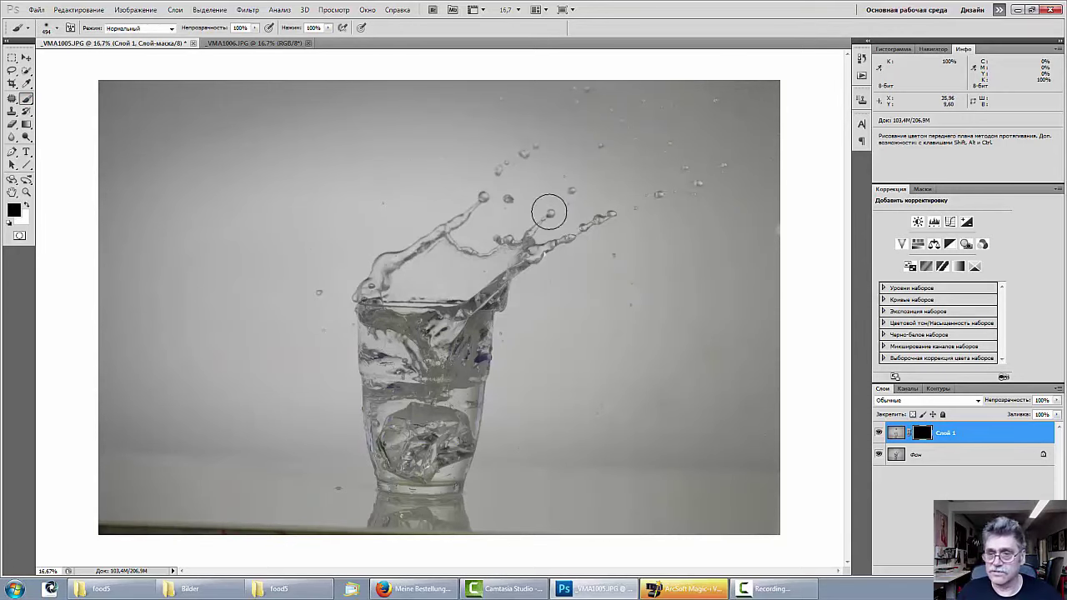
pyautogui.click(25, 205)
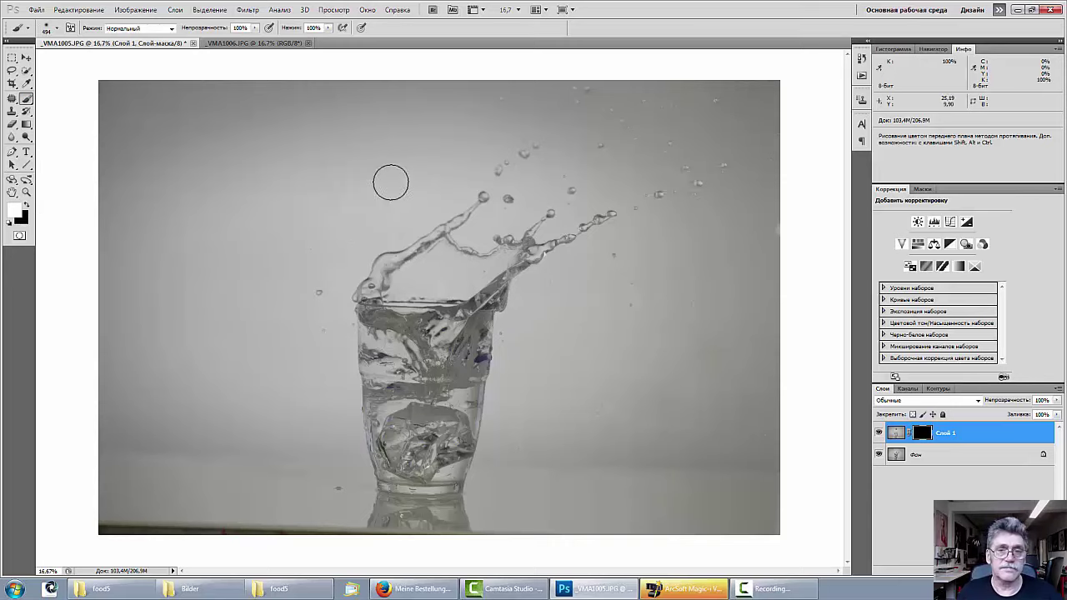
pyautogui.moveTo(388, 179)
pyautogui.mouseDown()
pyautogui.moveTo(427, 162)
pyautogui.moveTo(419, 134)
pyautogui.moveTo(436, 136)
pyautogui.moveTo(435, 198)
pyautogui.moveTo(452, 168)
pyautogui.moveTo(442, 197)
pyautogui.moveTo(409, 212)
pyautogui.moveTo(431, 151)
pyautogui.moveTo(451, 166)
pyautogui.moveTo(424, 195)
pyautogui.mouseUp()
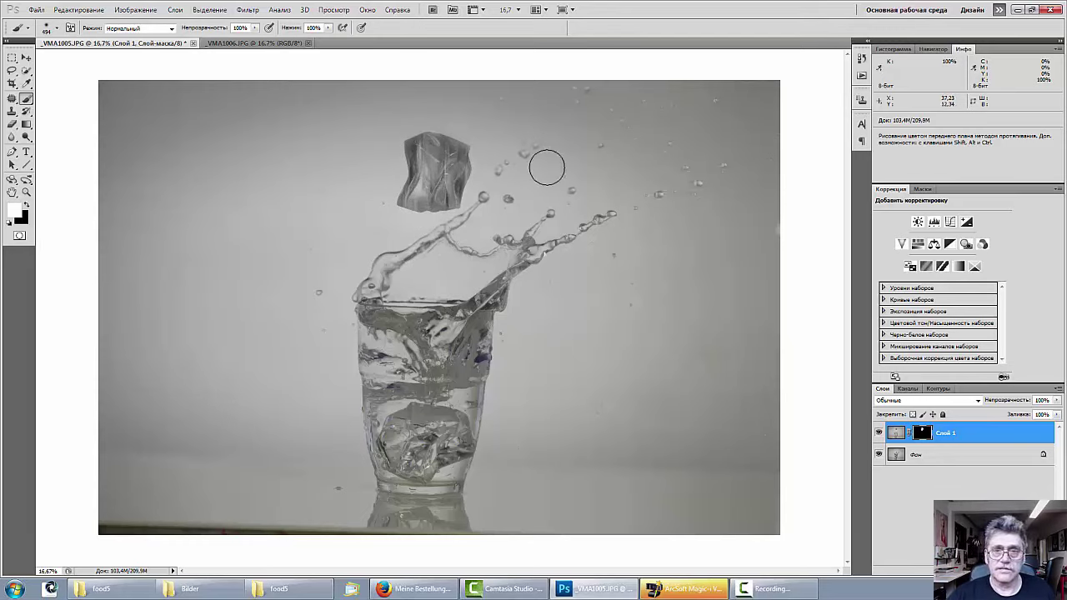
# Copy the ice cube area revealed by the mask onto its own layer and delete the masked layer Слой 1
pyautogui.keyDown('ctrl'); pyautogui.click(923, 432); pyautogui.keyUp('ctrl')
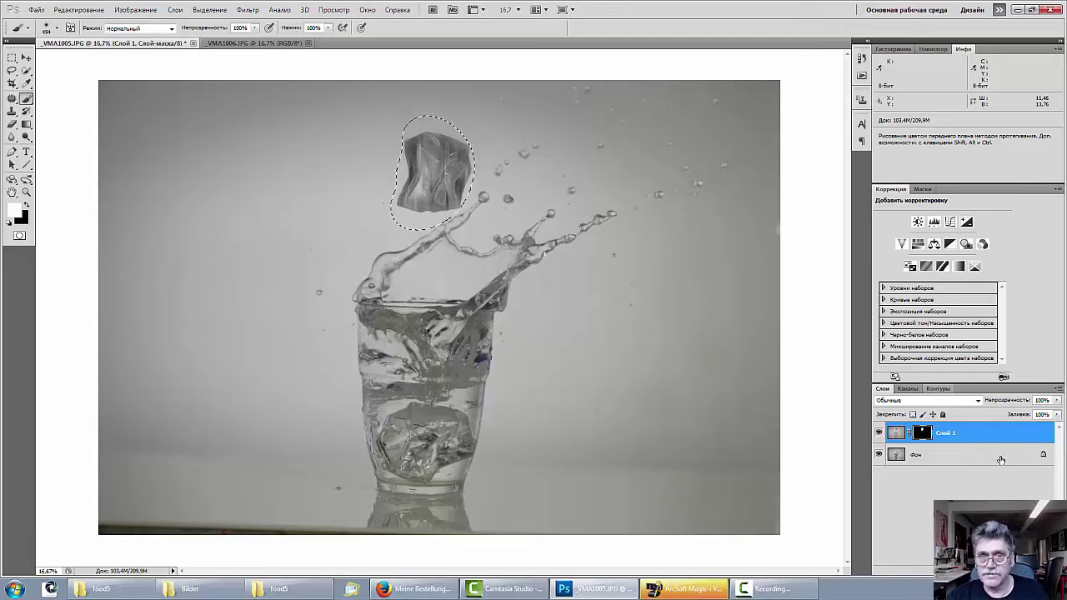
pyautogui.click(895, 435)
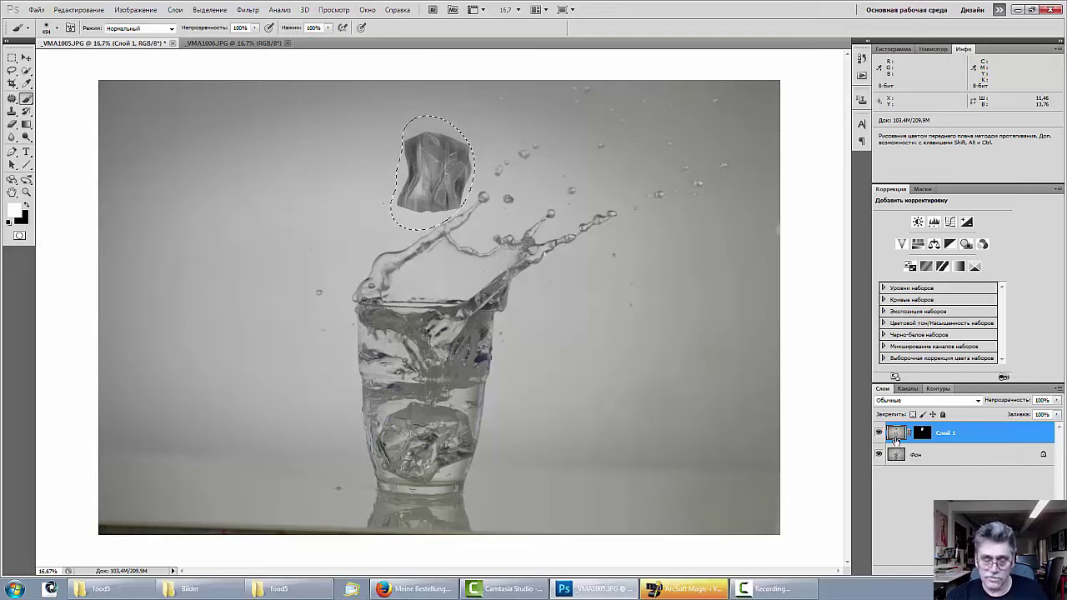
pyautogui.hotkey('ctrl', 'j')
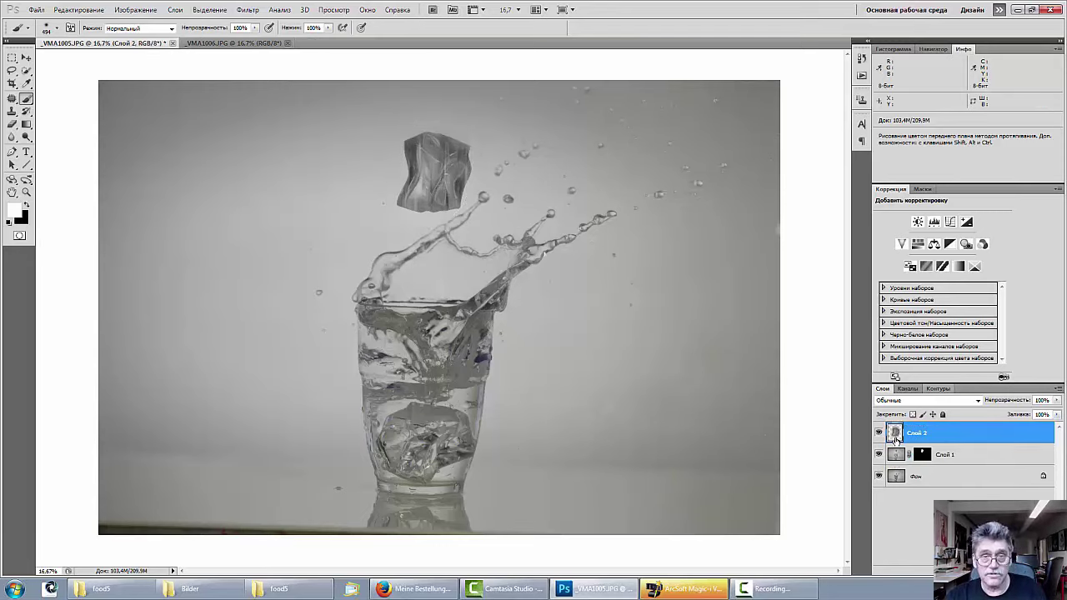
pyautogui.moveTo(981, 463); pyautogui.dragTo(1046, 568)
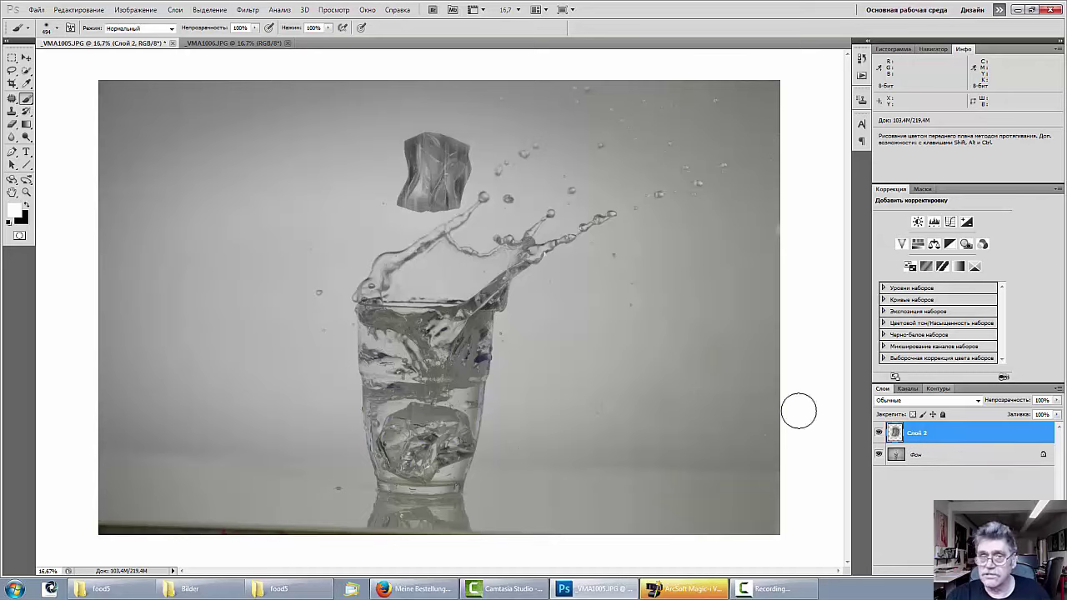
pyautogui.click(879, 434)
pyautogui.click(878, 433)
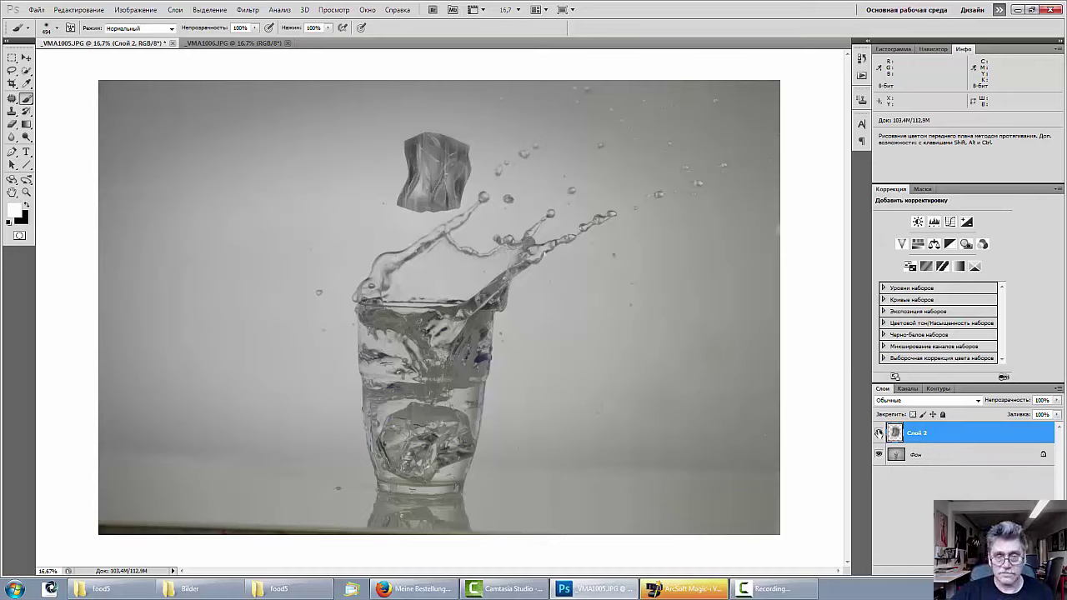
# Show the rulers and place a horizontal guide along the back edge of the table
pyautogui.hotkey('ctrl', '-')
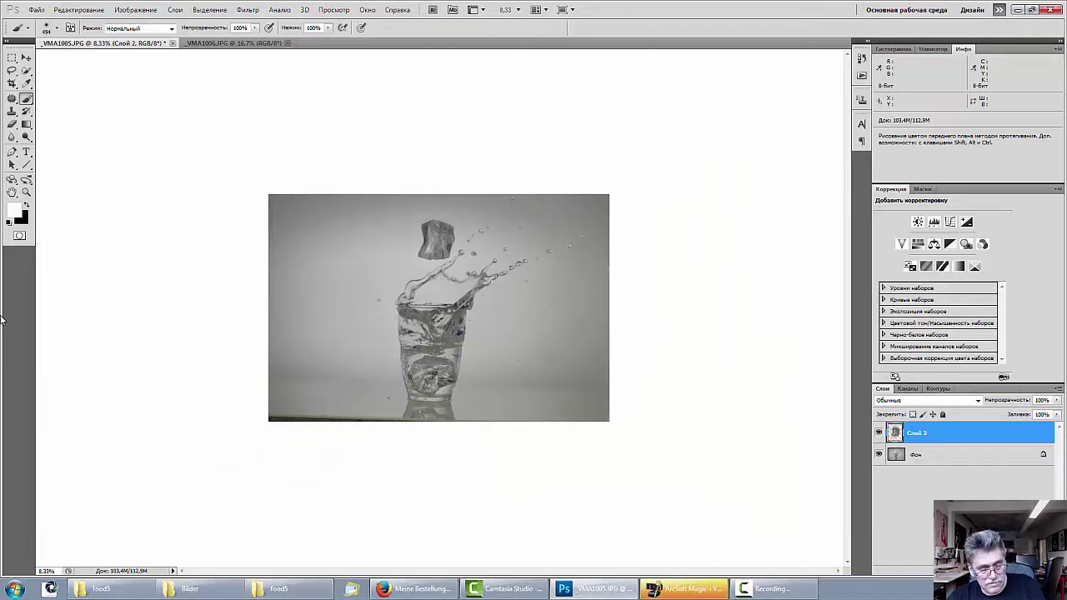
pyautogui.hotkey('ctrl', 'r')
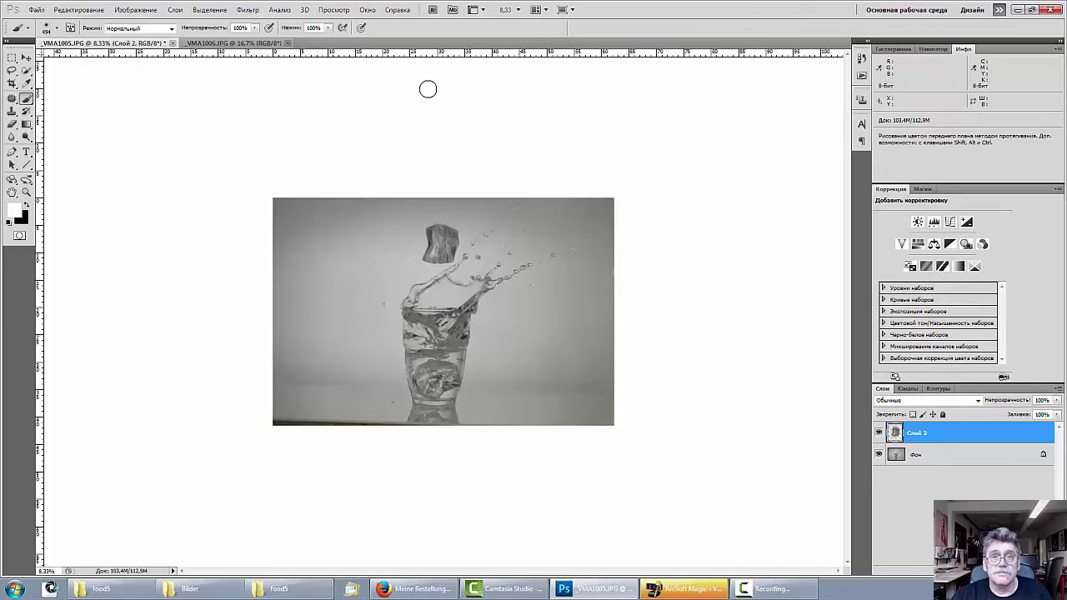
pyautogui.moveTo(430, 53); pyautogui.dragTo(543, 386)
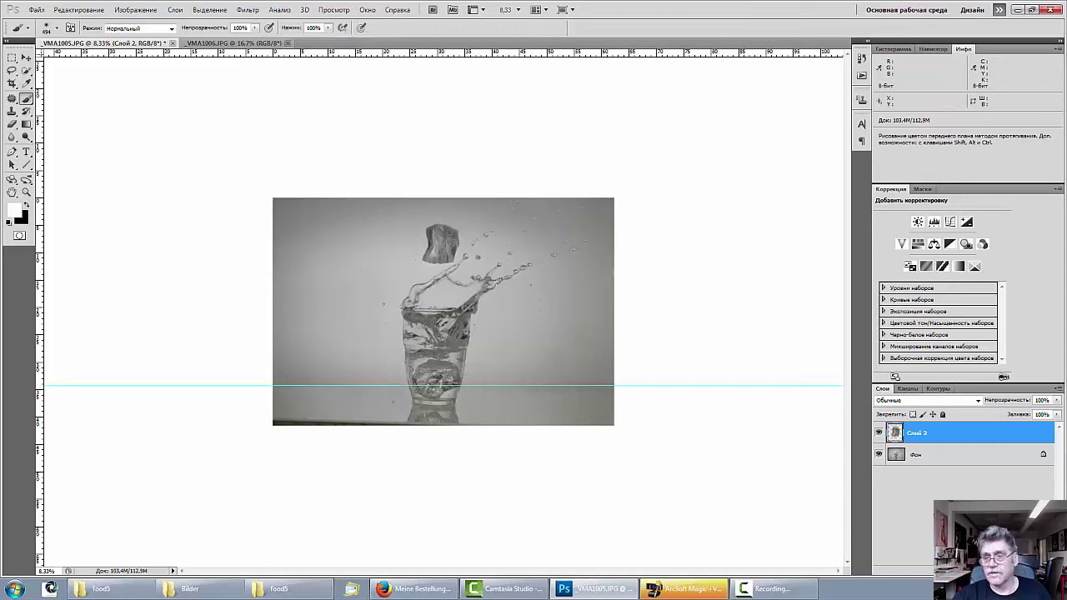
# Duplicate the background layer and select the copy together with the ice cube layer Слой 2
pyautogui.keyDown('shift'); pyautogui.click(979, 461); pyautogui.keyUp('shift')
pyautogui.moveTo(993, 462); pyautogui.dragTo(952, 566)
pyautogui.keyDown('shift'); pyautogui.click(972, 439); pyautogui.keyUp('shift')
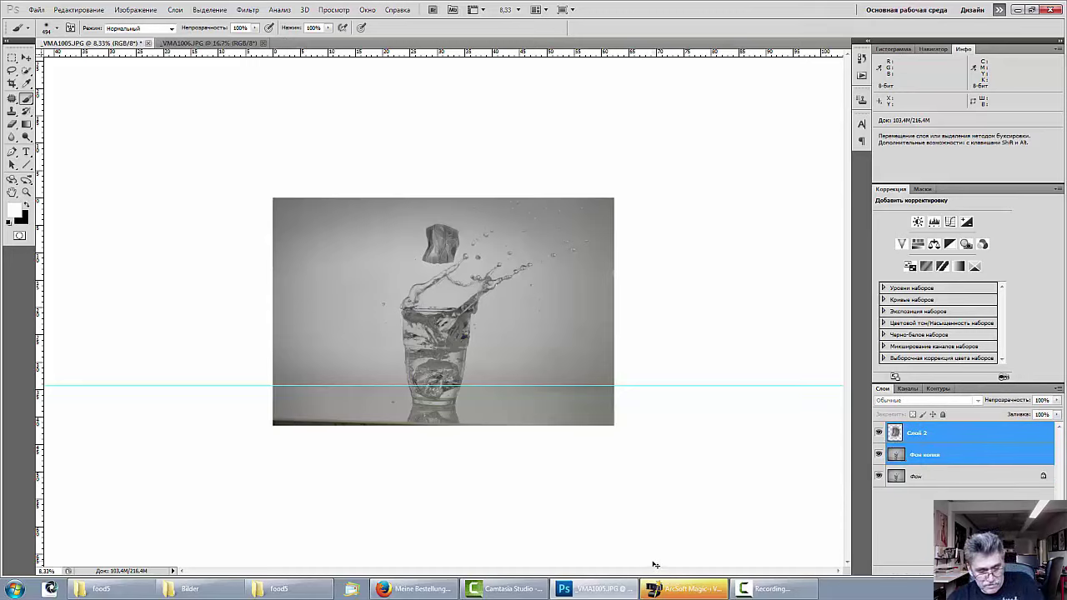
# Rotate both selected layers by -1.65° to level the table edge with the guide, and remove the guide
pyautogui.hotkey('ctrl', 't')
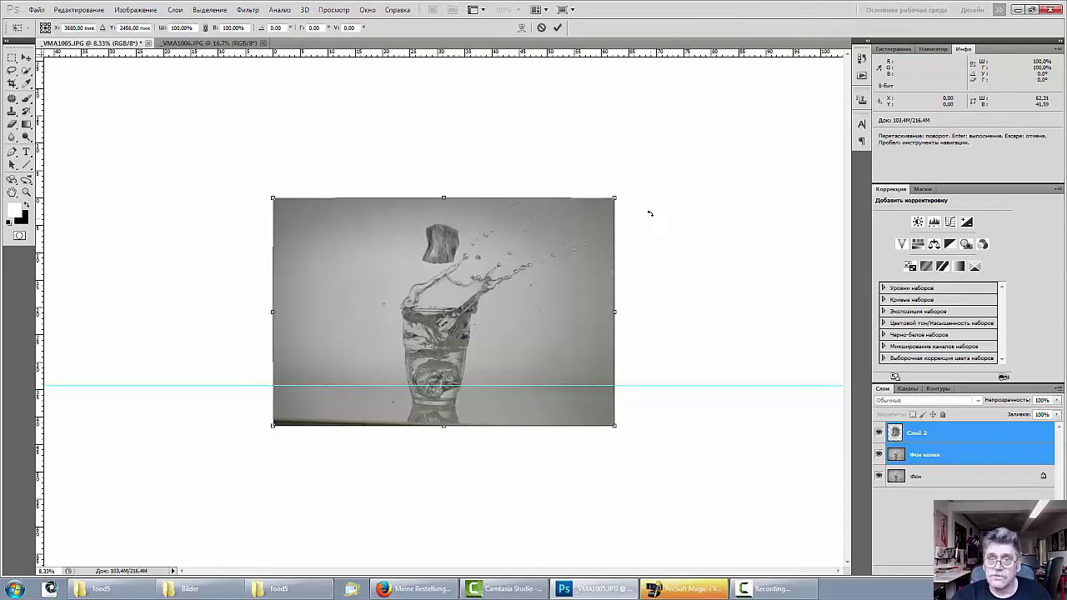
pyautogui.moveTo(657, 203); pyautogui.dragTo(654, 198)
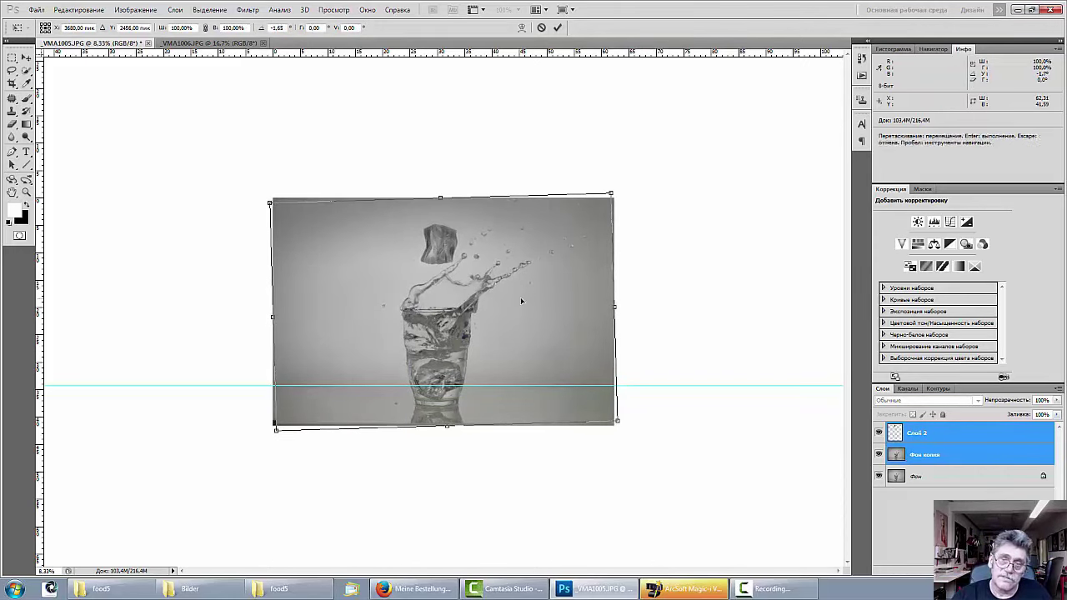
pyautogui.press('b')
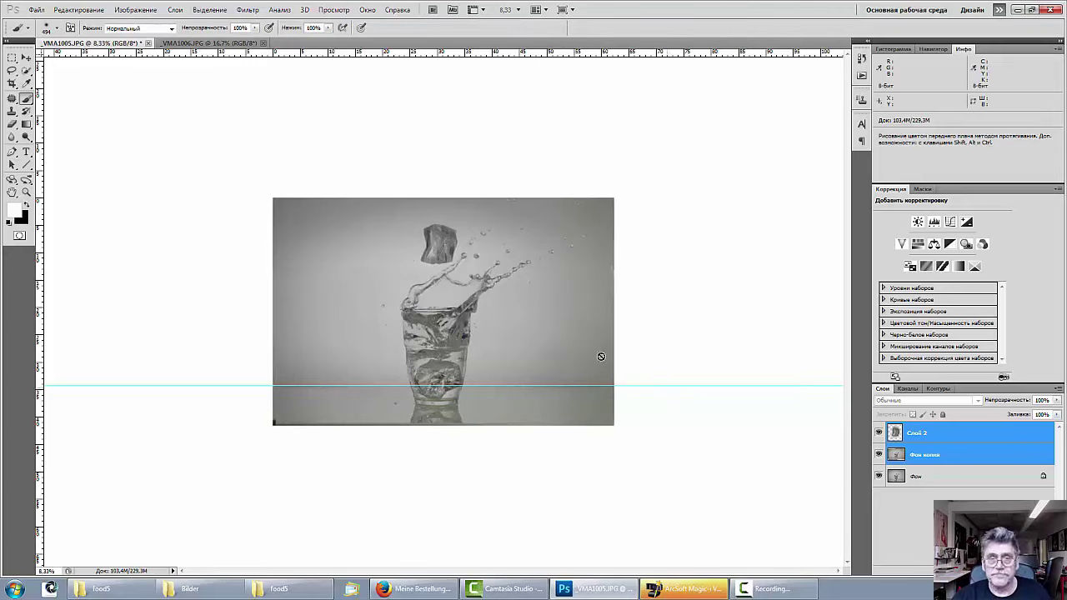
pyautogui.click(26, 57)
pyautogui.moveTo(148, 386); pyautogui.dragTo(226, 12)
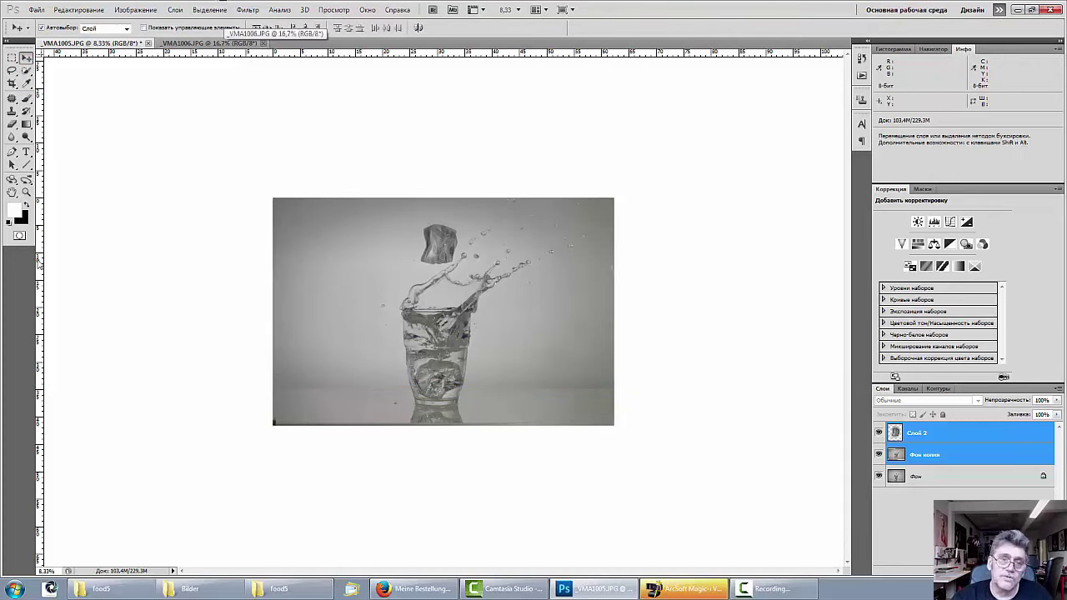
# Crop the image to a full-height vertical frame about 31 cm wide around the glass and splash
pyautogui.click(12, 84)
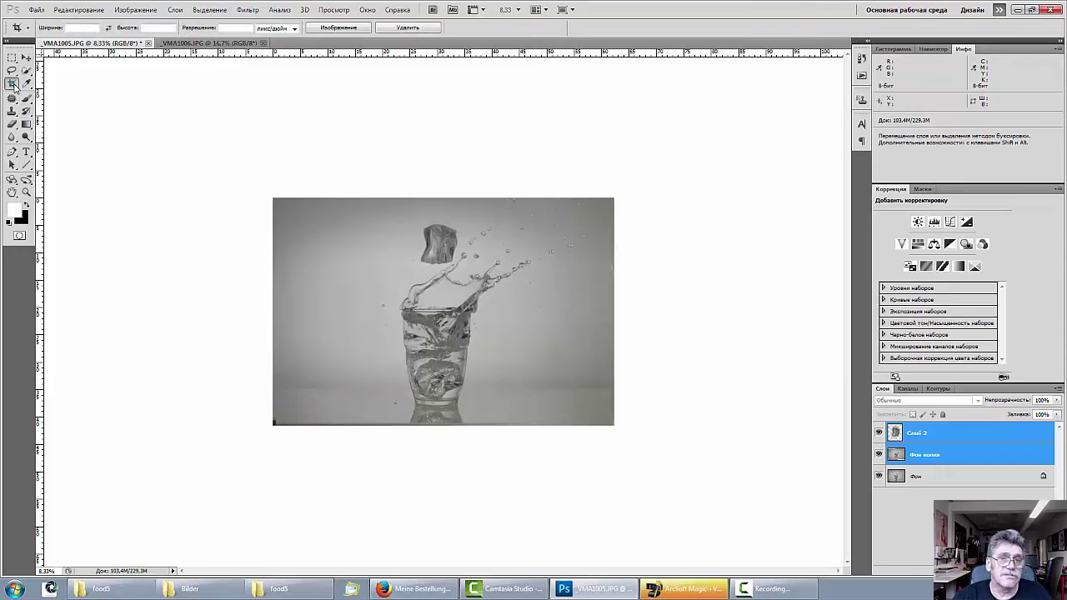
pyautogui.moveTo(358, 198); pyautogui.dragTo(528, 486)
pyautogui.moveTo(488, 414); pyautogui.dragTo(493, 414)
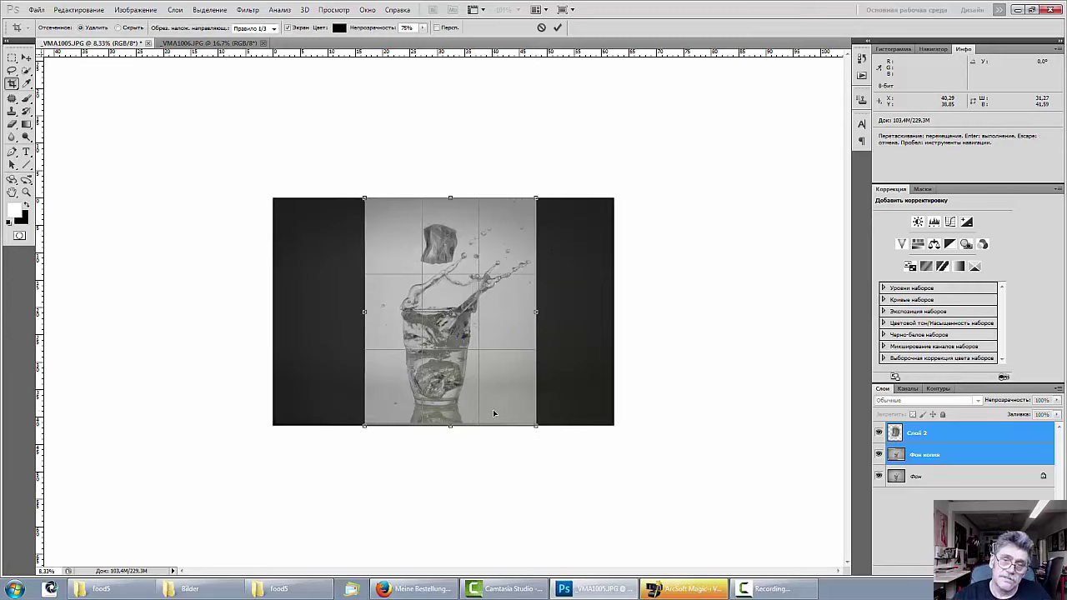
pyautogui.press('Return')
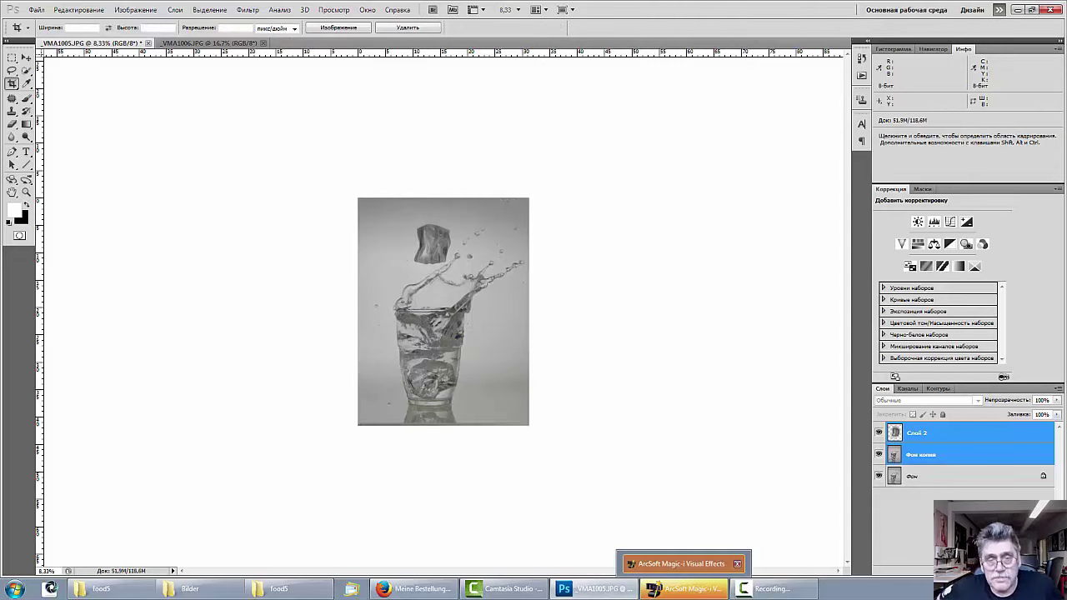
pyautogui.hotkey('ctrl', '+')
pyautogui.hotkey('ctrl', '+')
pyautogui.hotkey('ctrl', '+')
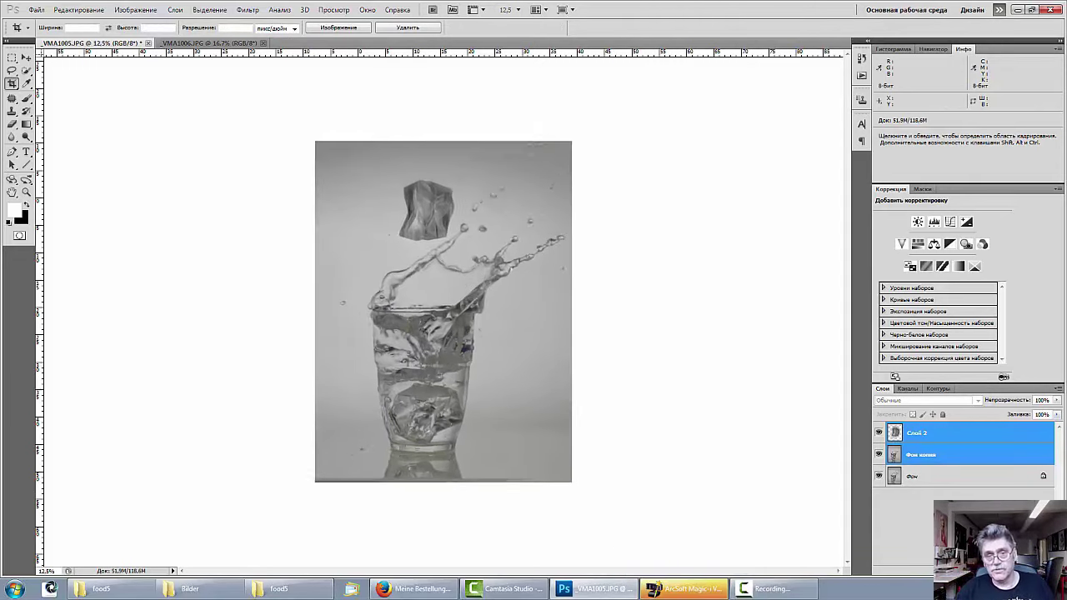
pyautogui.hotkey('ctrl', '-')
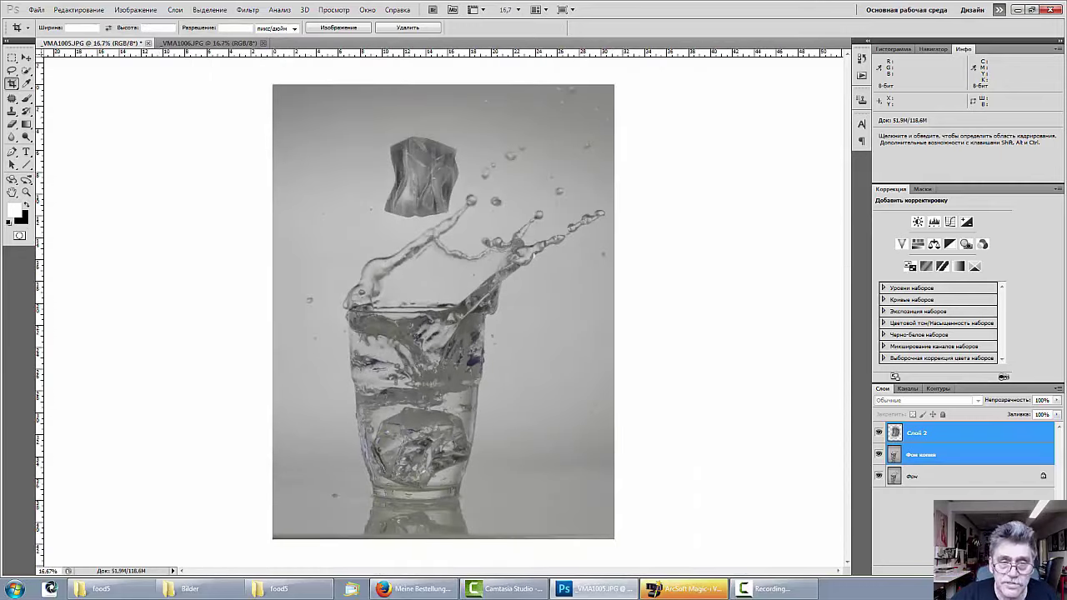
pyautogui.moveTo(655, 561)
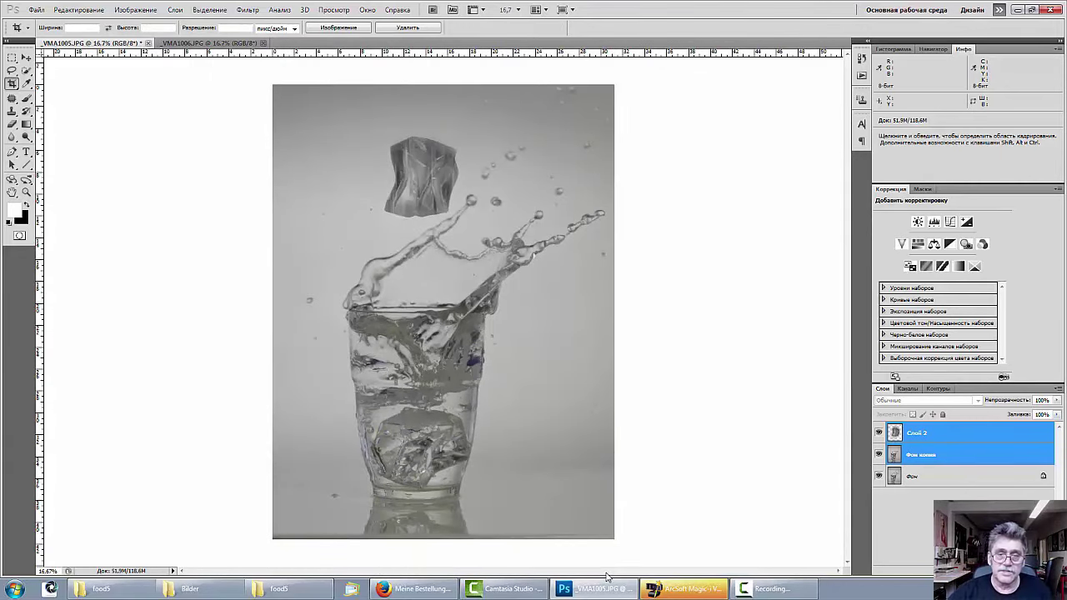
pyautogui.hotkey('ctrl', '-')
pyautogui.hotkey('ctrl', '-')
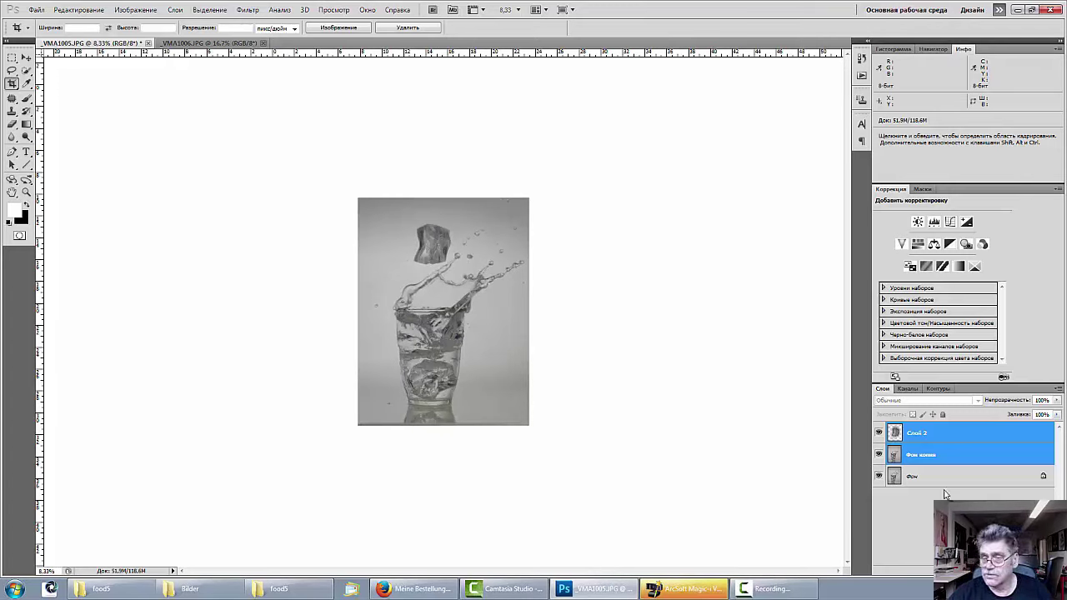
# Extend the canvas height to 50 cm with the image anchored at the top, adding the new area below the table edge
pyautogui.click(131, 11)
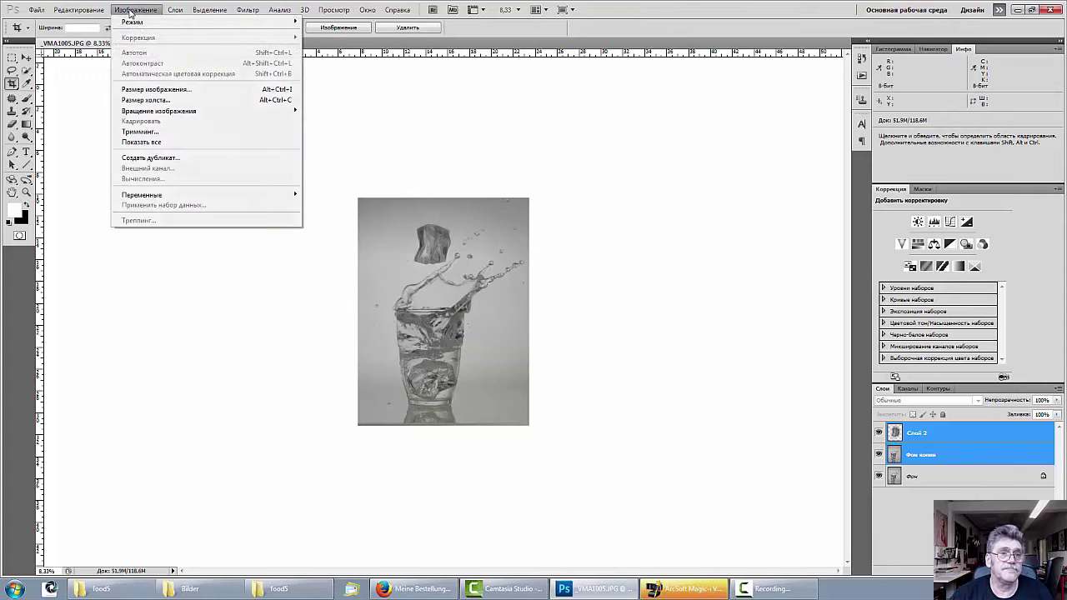
pyautogui.click(167, 100)
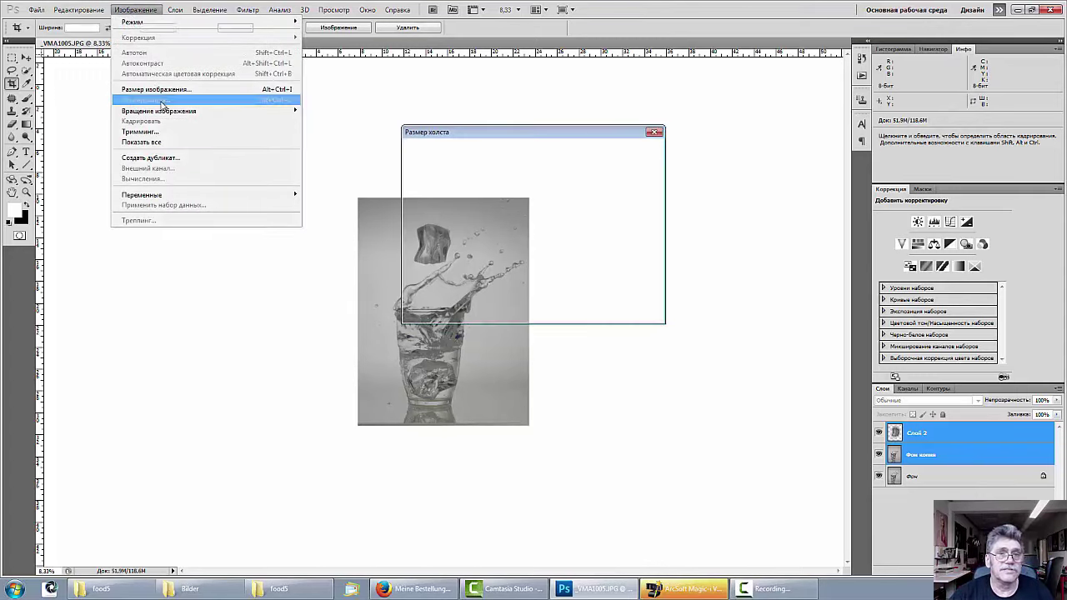
pyautogui.click(520, 251)
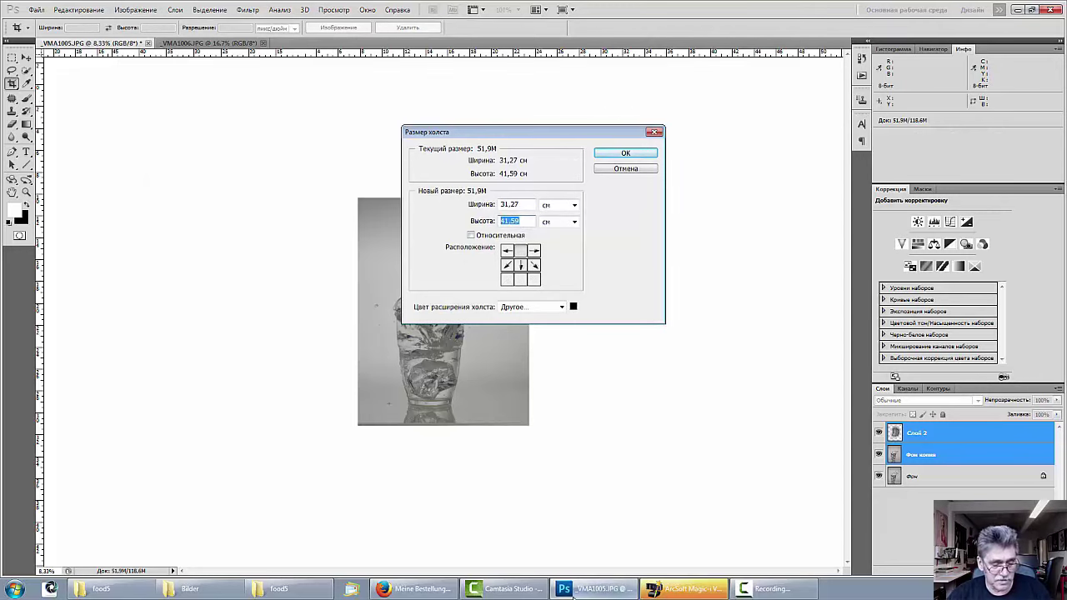
pyautogui.moveTo(574, 595)
pyautogui.write('50')
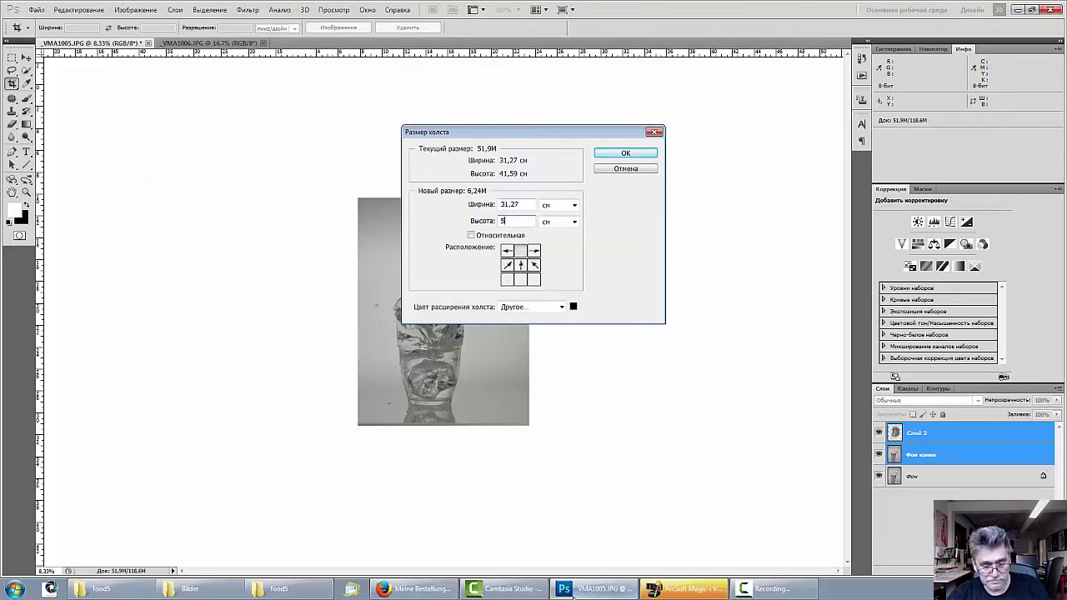
pyautogui.click(617, 155)
# Select a full-width strip about 31 × 4 cm from the glass base to the photo's lower edge, with layer Фон копия active
pyautogui.hotkey('ctrl', '+')
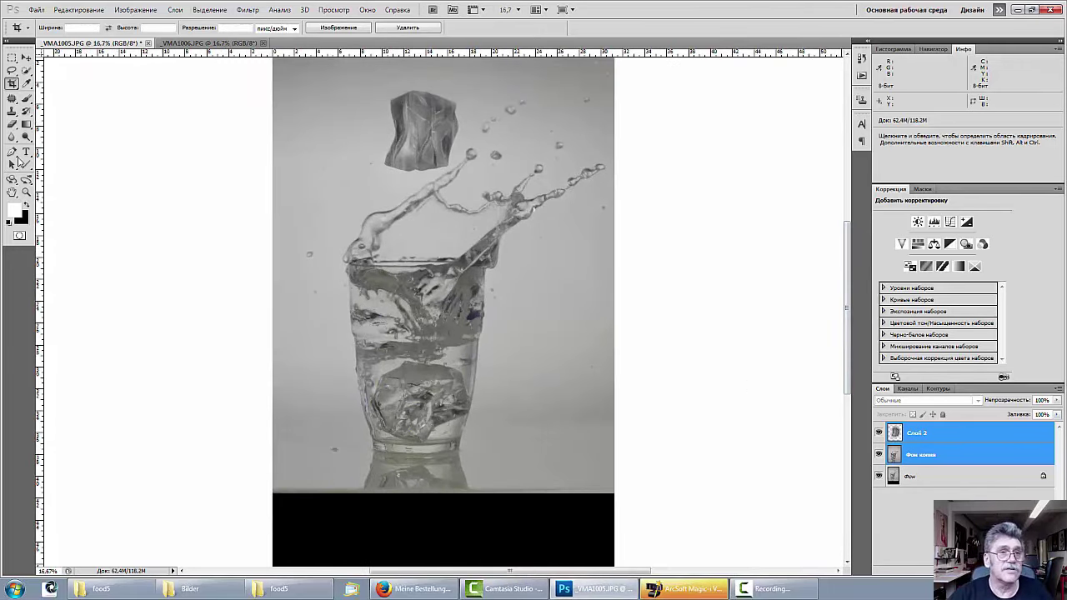
pyautogui.click(11, 58)
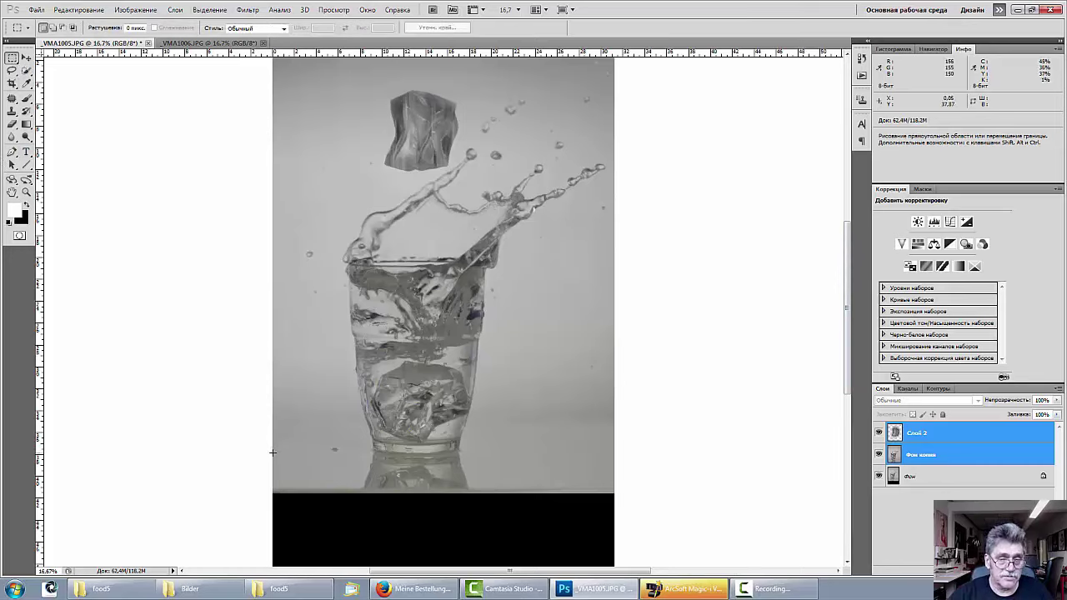
pyautogui.moveTo(273, 451); pyautogui.dragTo(322, 487)
pyautogui.moveTo(457, 496); pyautogui.dragTo(707, 493)
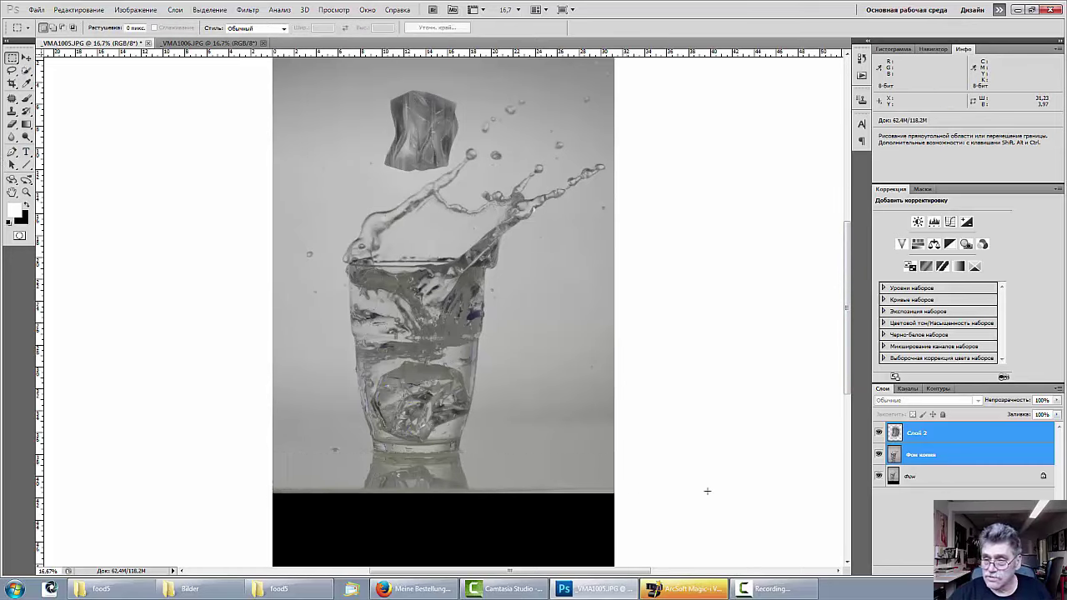
pyautogui.click(953, 461)
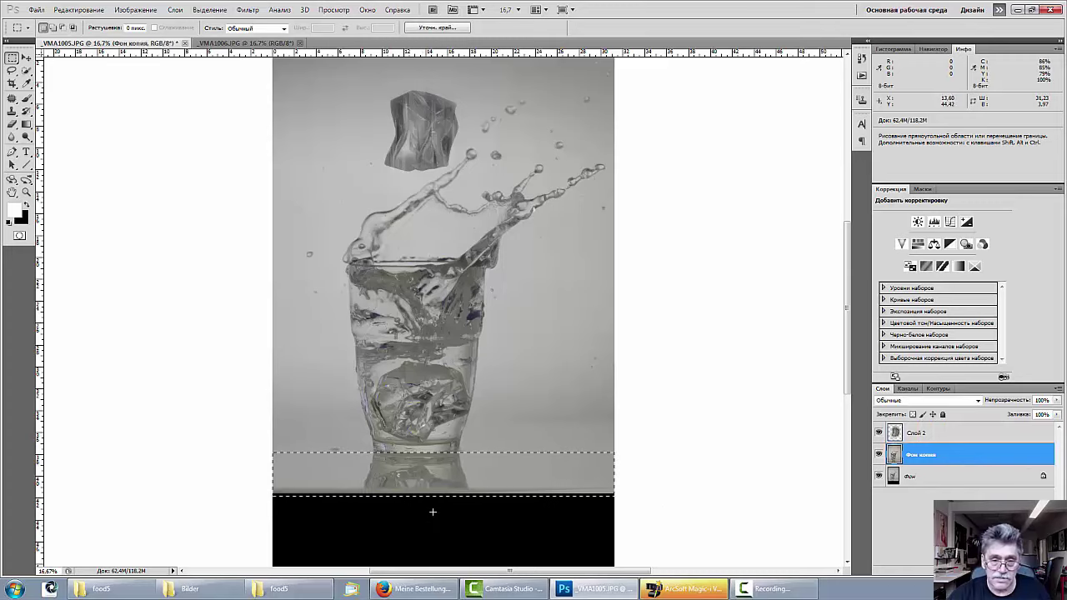
# Stretch the selected table strip downward to about 410% height so it covers the black canvas extension, and deselect
pyautogui.hotkey('ctrl', 't')
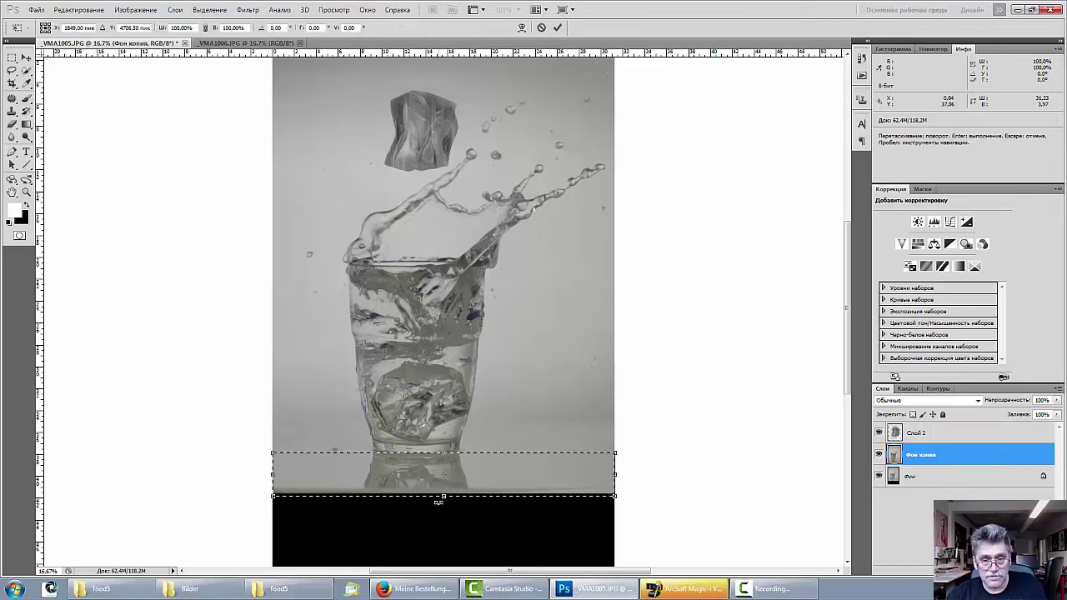
pyautogui.moveTo(444, 496); pyautogui.dragTo(438, 560)
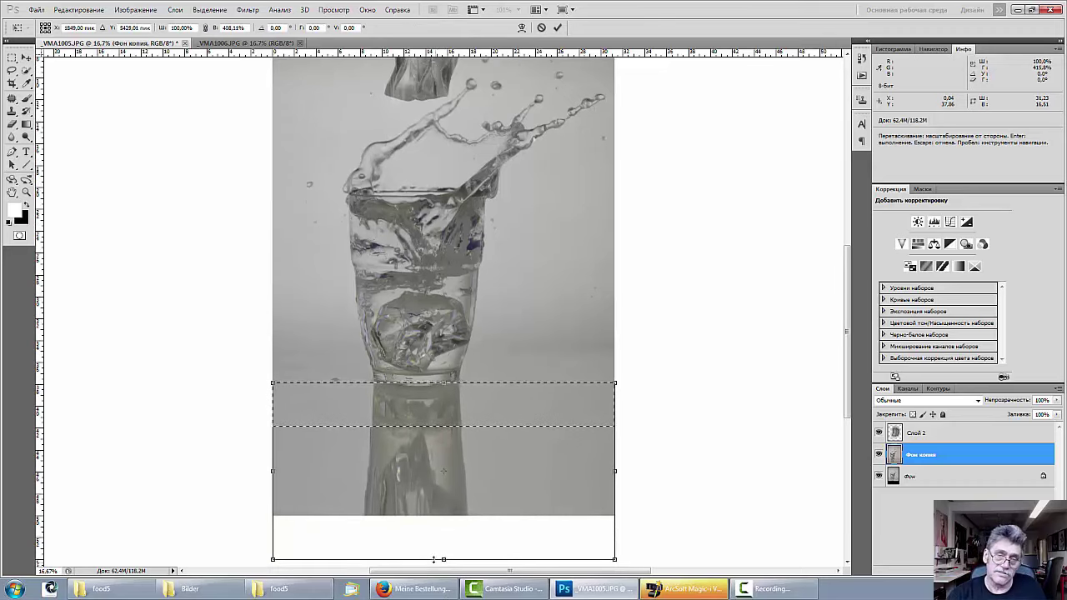
pyautogui.press('Return')
pyautogui.hotkey('ctrl', 'd')
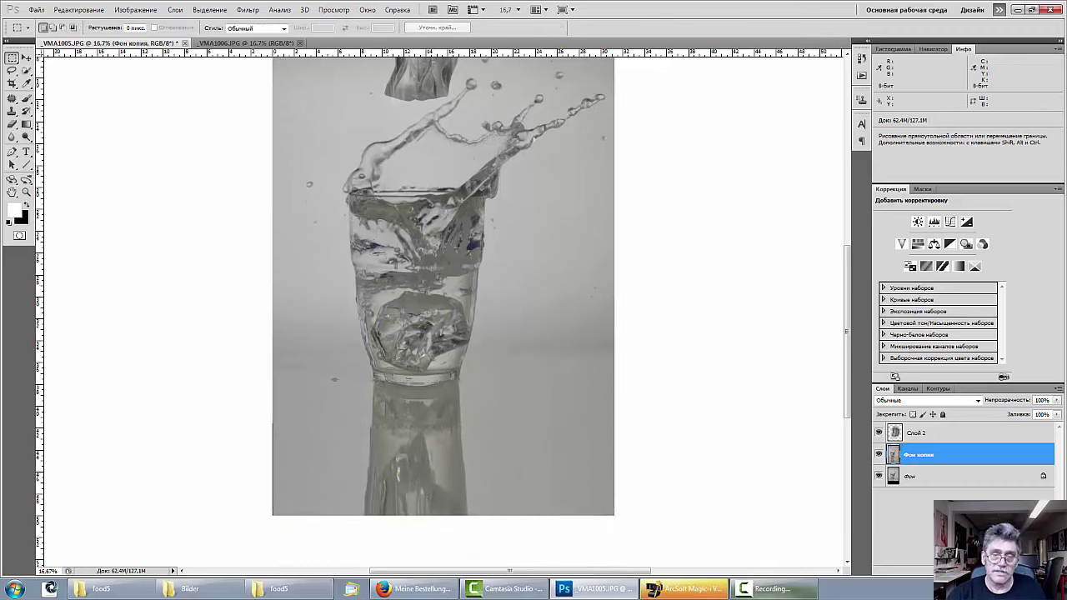
pyautogui.hotkey('ctrl', '-')
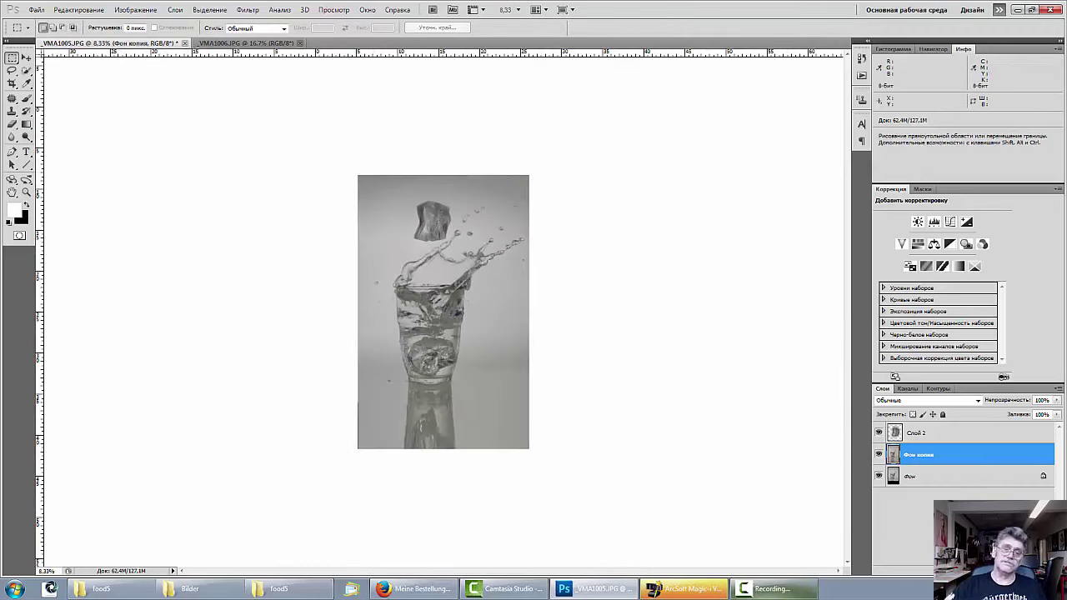
# Draw a closed Pen path around the lower part of the glass, from the ridge at mid-height to the base
pyautogui.hotkey('ctrl', '+')
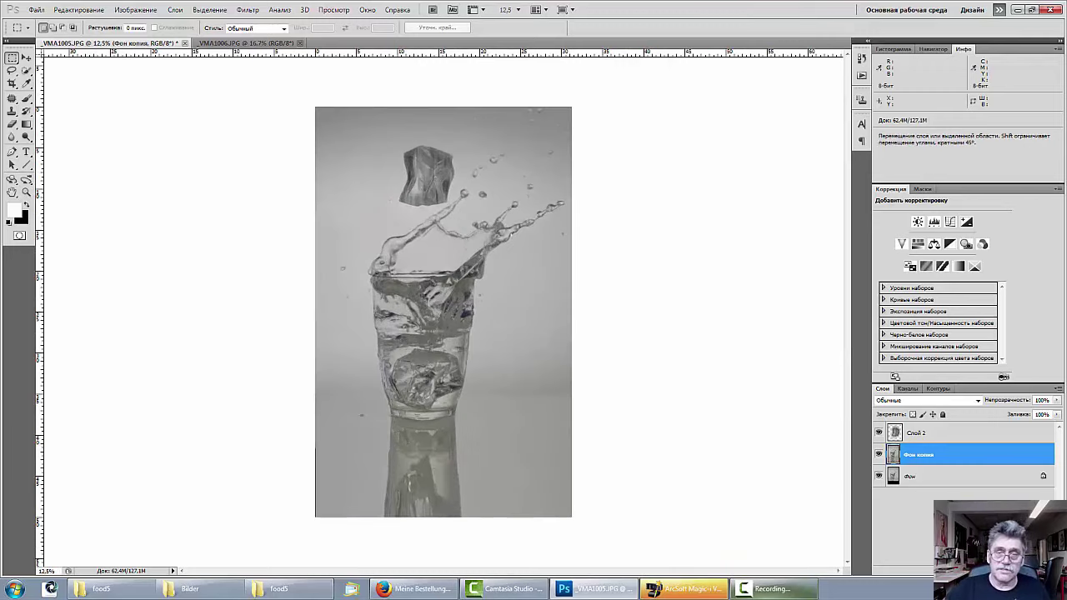
pyautogui.hotkey('ctrl', '+')
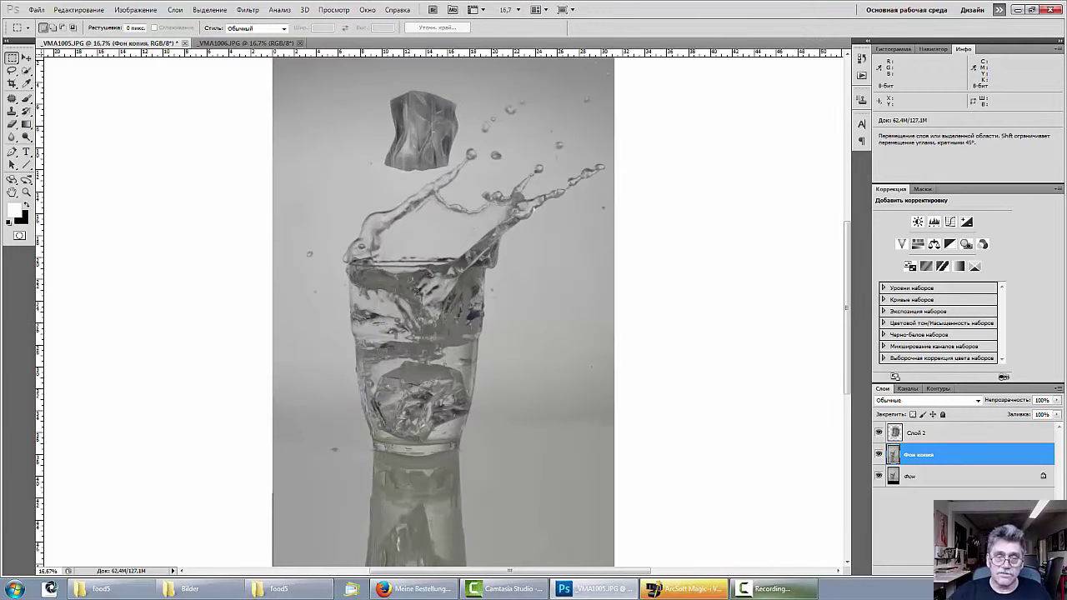
pyautogui.hotkey('ctrl', '+')
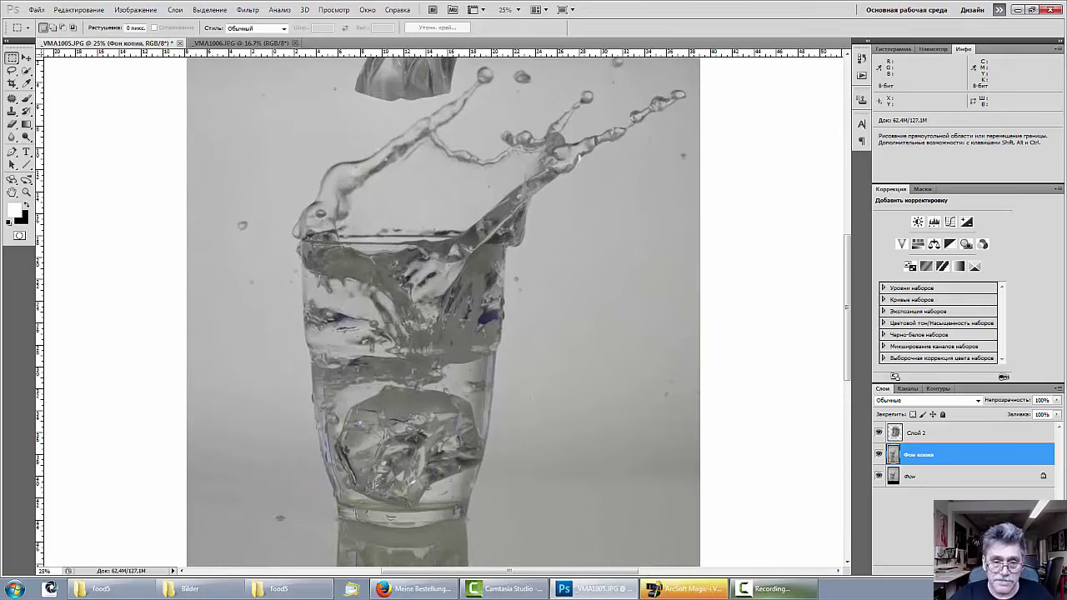
pyautogui.click(12, 153)
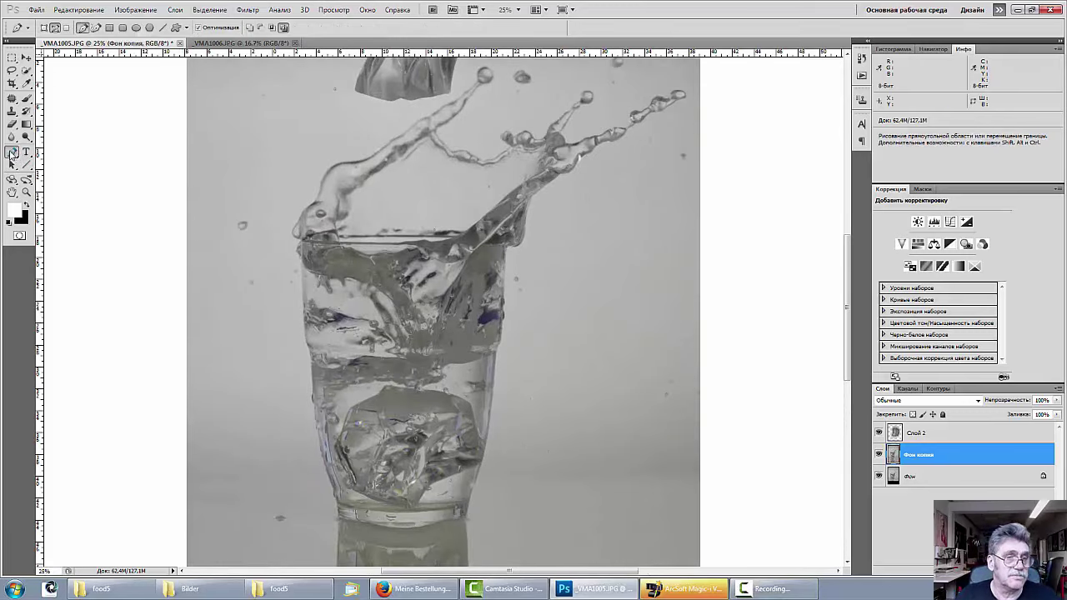
pyautogui.click(339, 501)
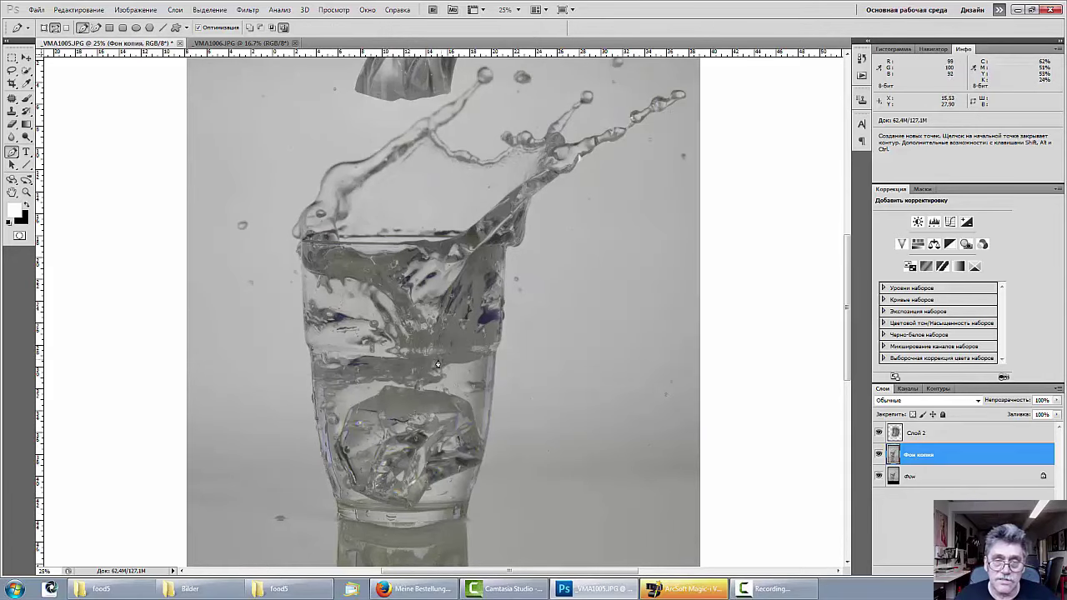
pyautogui.click(493, 358)
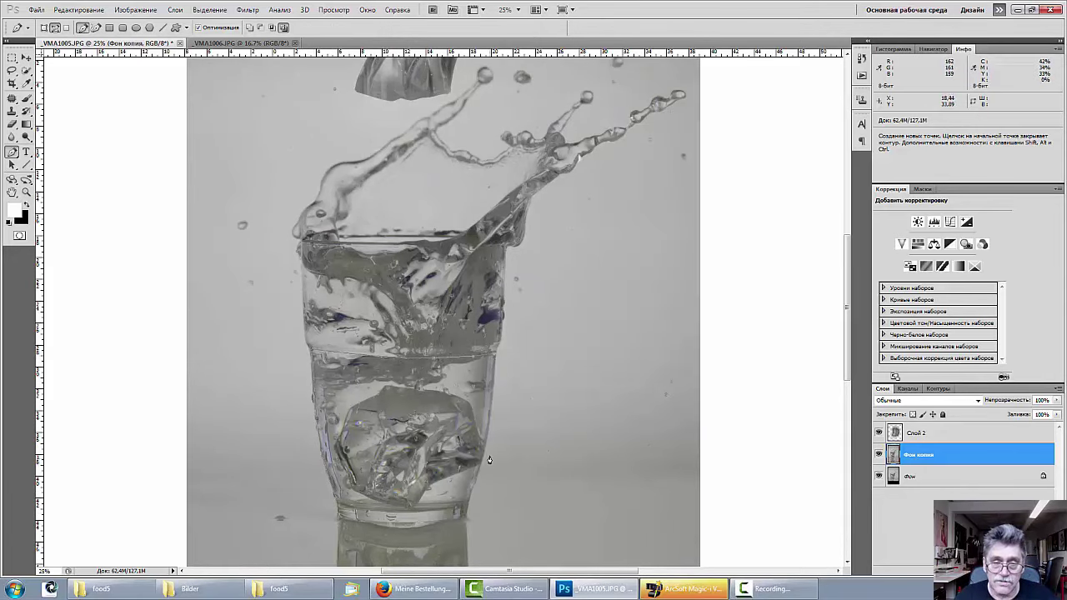
pyautogui.click(477, 504)
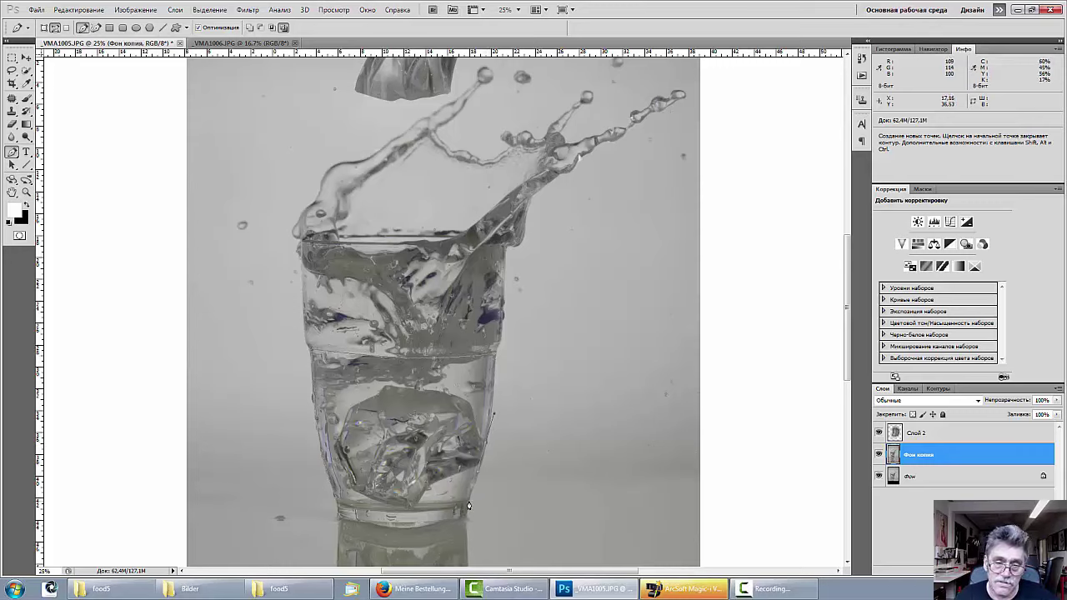
pyautogui.click(414, 524)
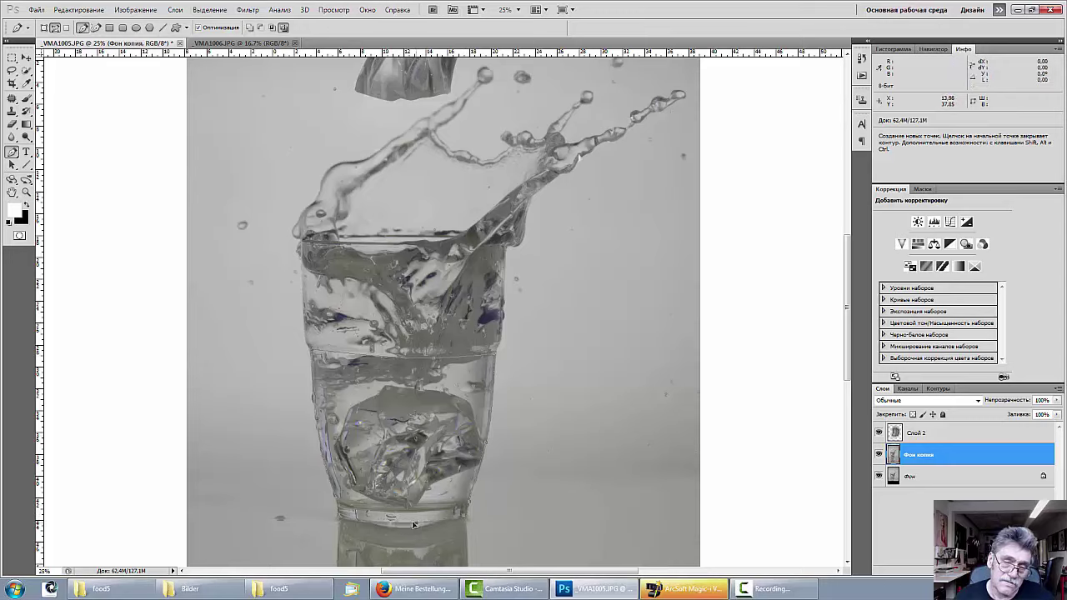
pyautogui.moveTo(360, 527); pyautogui.dragTo(340, 521)
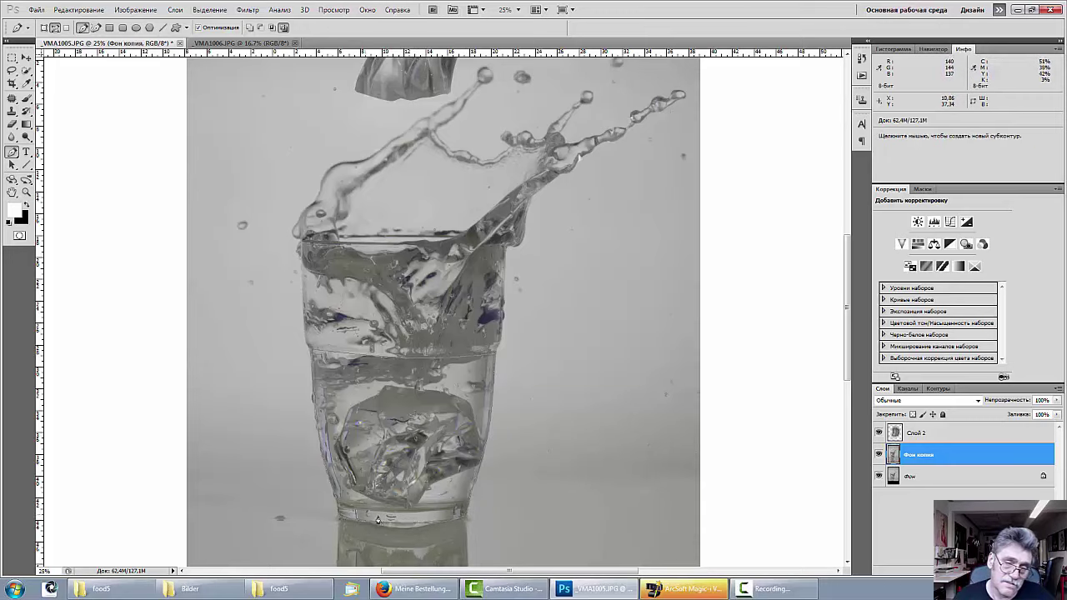
pyautogui.rightClick(385, 400)
pyautogui.click(453, 476)
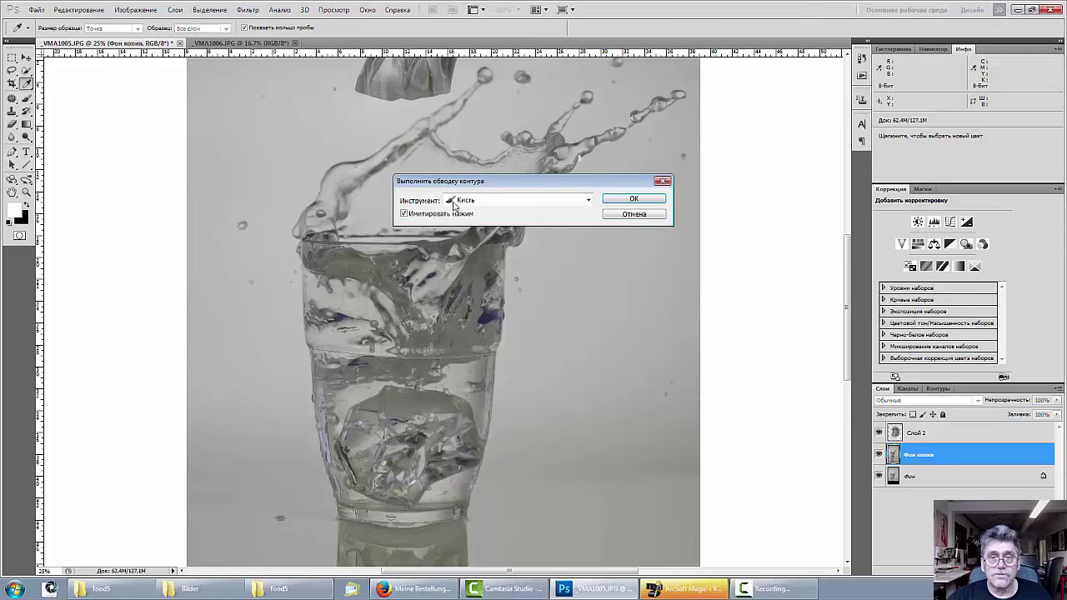
pyautogui.click(633, 215)
# Convert the path to a new anti-aliased selection and copy the lower part of the glass to its own layer
pyautogui.rightClick(408, 410)
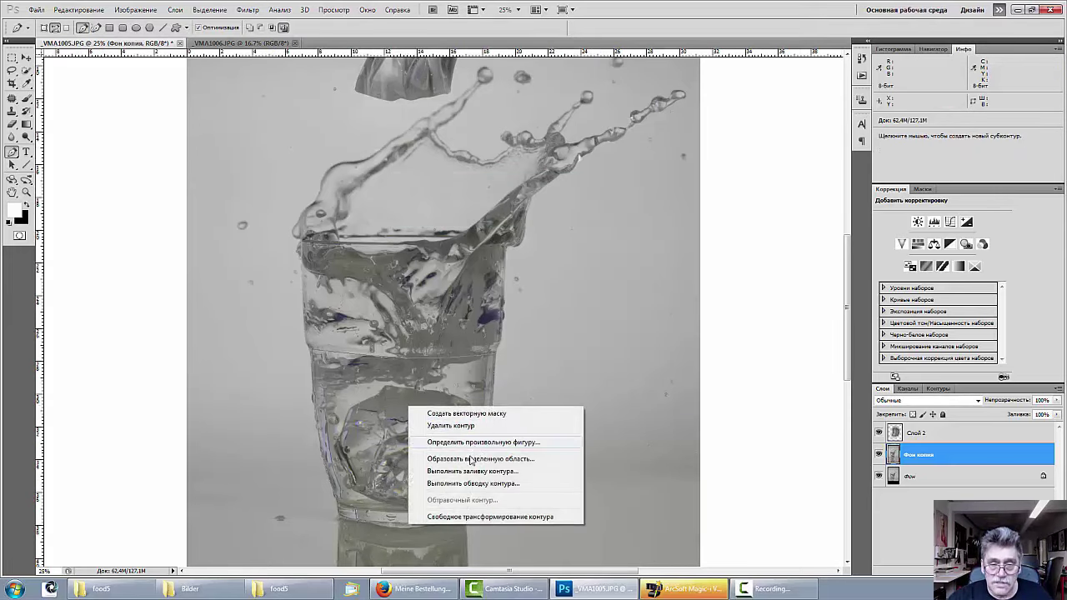
pyautogui.click(472, 458)
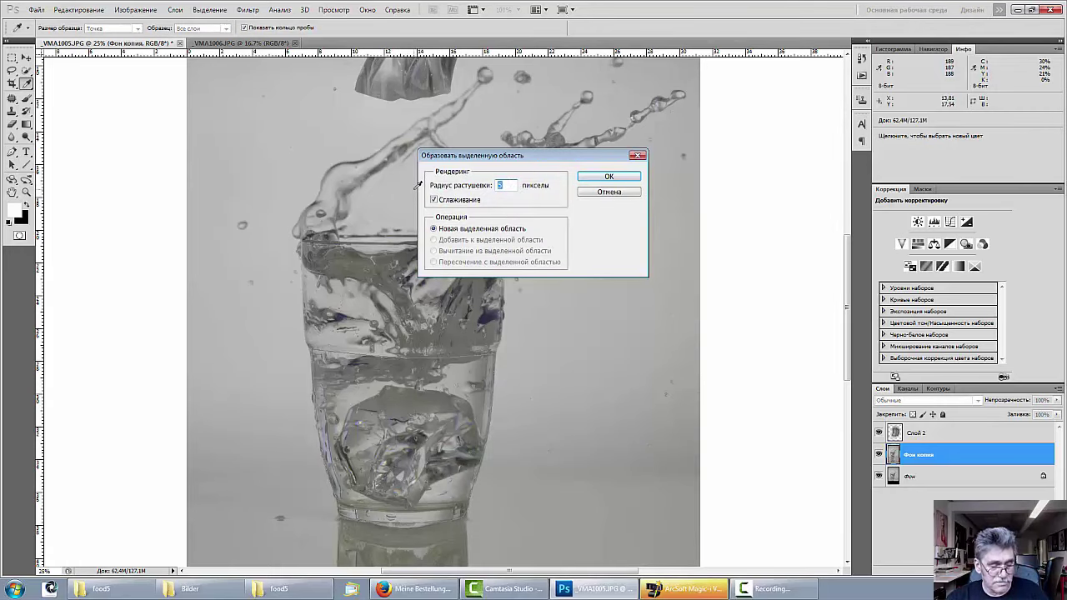
pyautogui.click(610, 178)
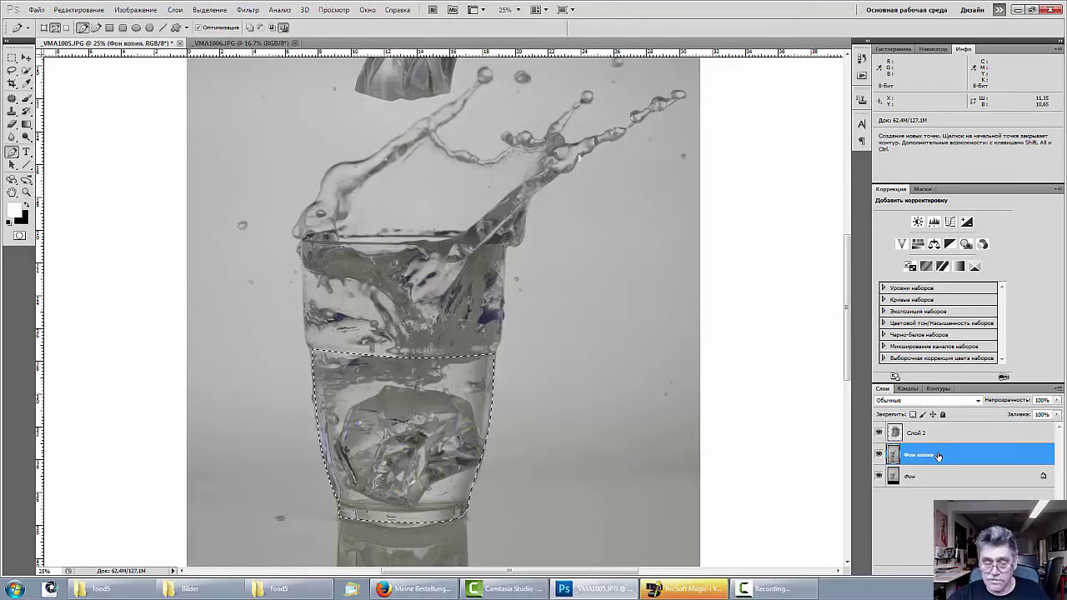
pyautogui.hotkey('ctrl', 'j')
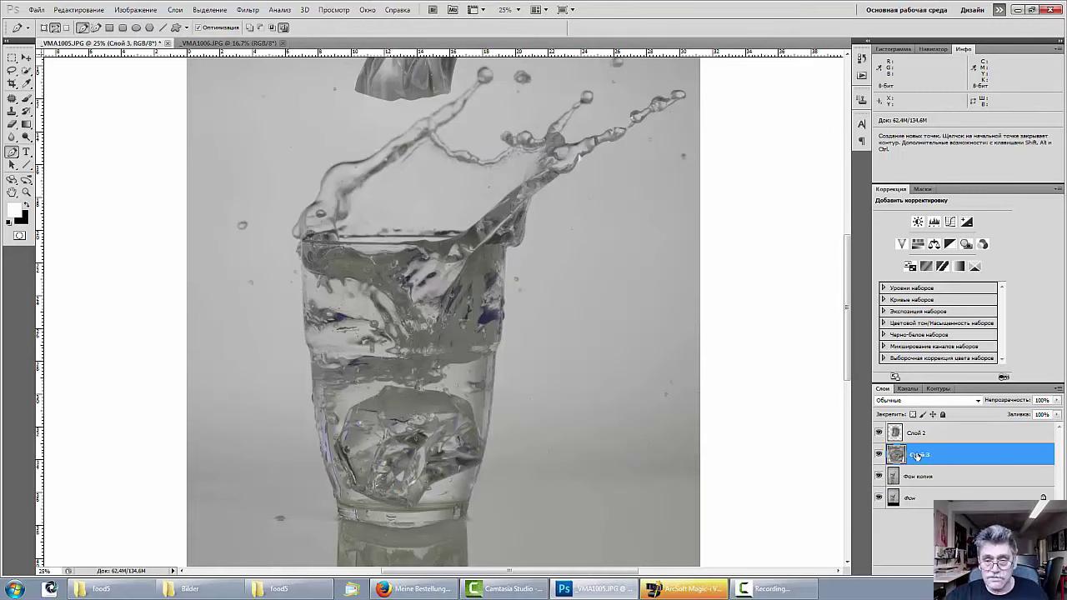
# Flip the copied glass part vertically and move it directly below the glass base as a mirror reflection, keeping the layer at 100% opacity
pyautogui.hotkey('ctrl', '-')
pyautogui.hotkey('ctrl', 't')
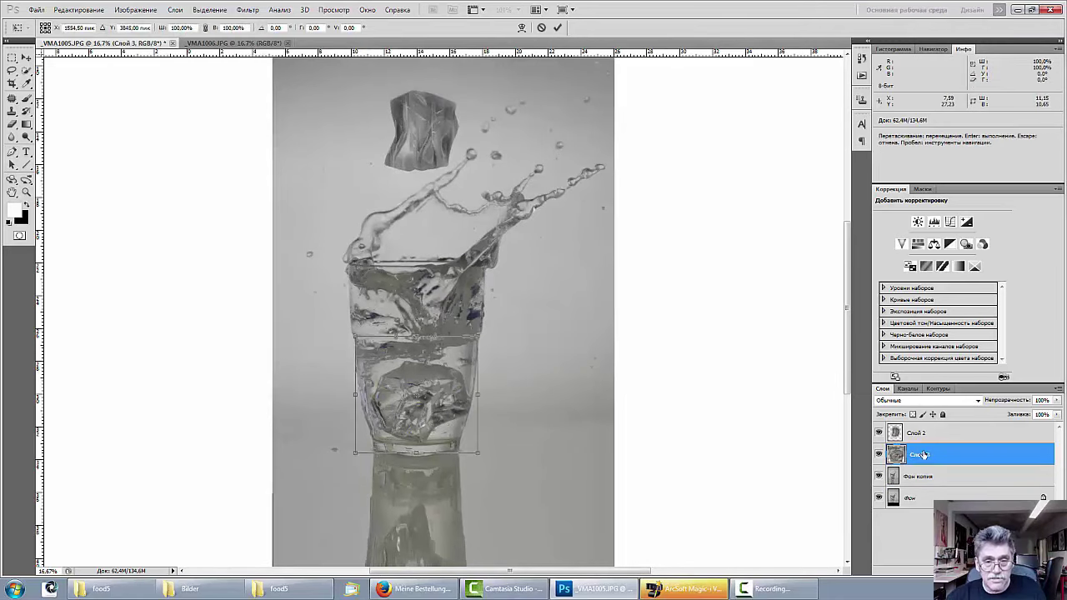
pyautogui.rightClick(432, 409)
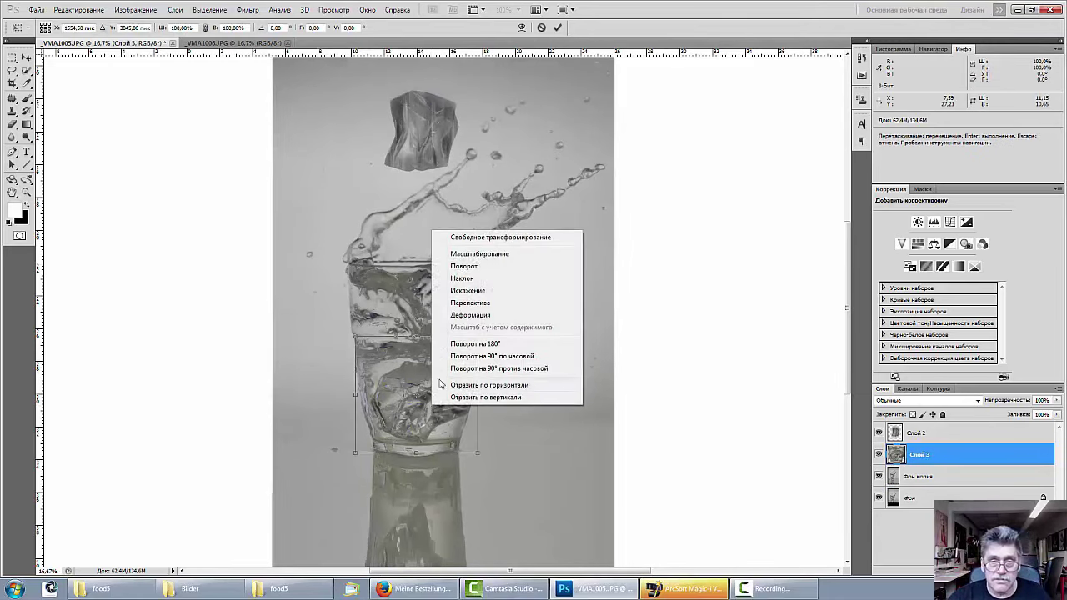
pyautogui.click(477, 398)
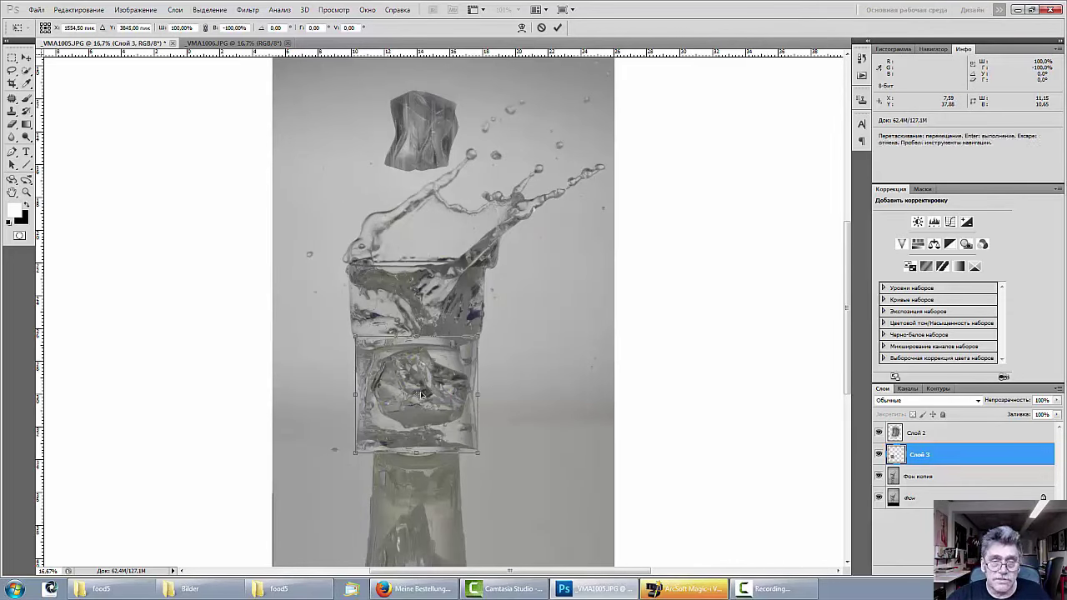
pyautogui.moveTo(422, 395); pyautogui.dragTo(420, 497)
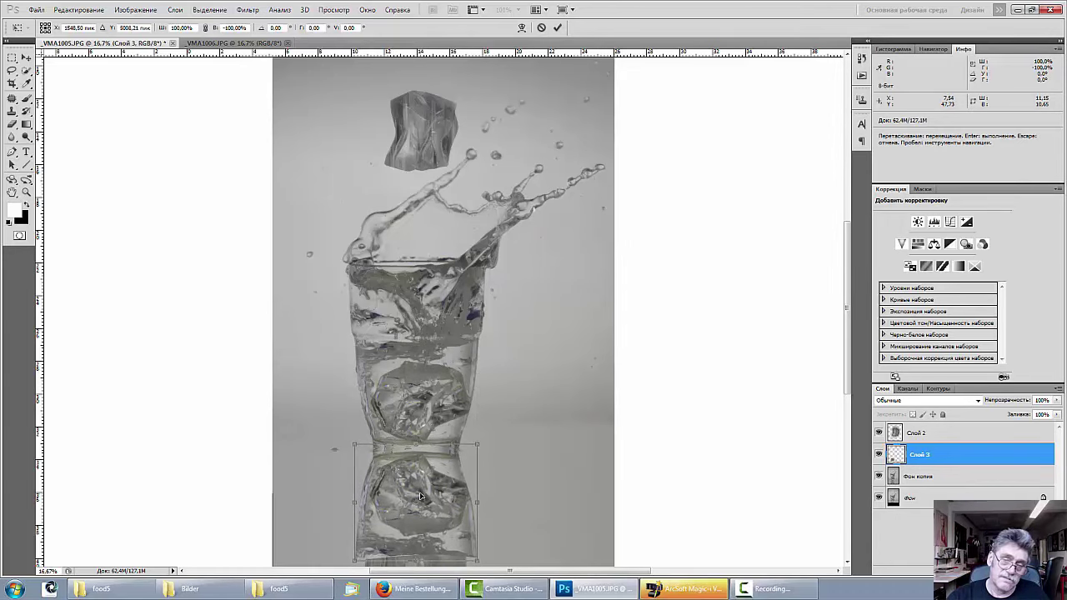
pyautogui.press('Return')
pyautogui.press('p')
pyautogui.hotkey('ctrl', '-')
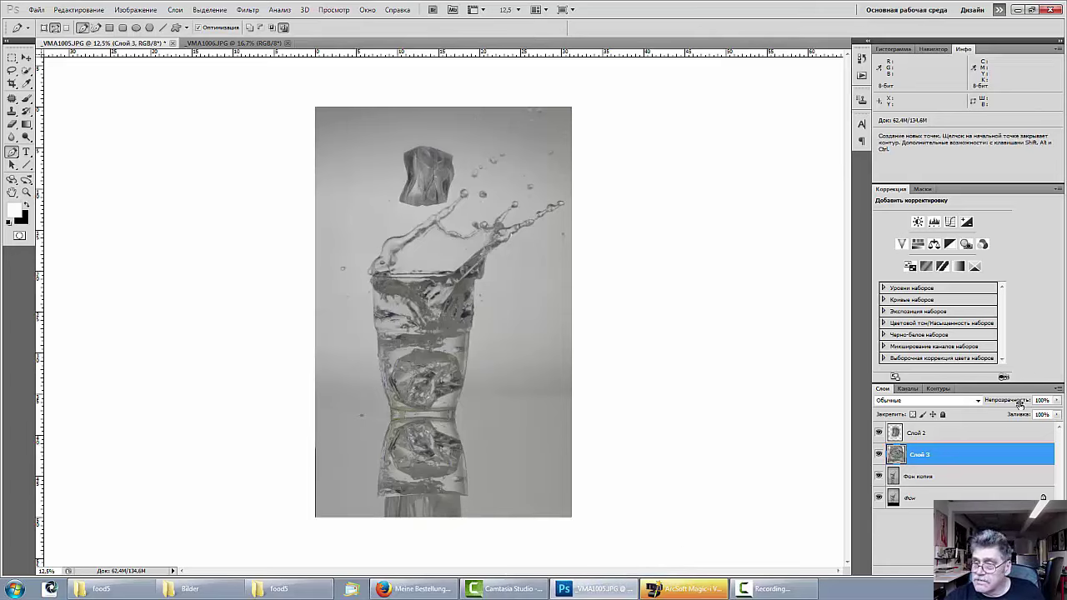
pyautogui.moveTo(1019, 405)
pyautogui.mouseDown()
pyautogui.moveTo(998, 402)
pyautogui.moveTo(1038, 401)
pyautogui.mouseUp()
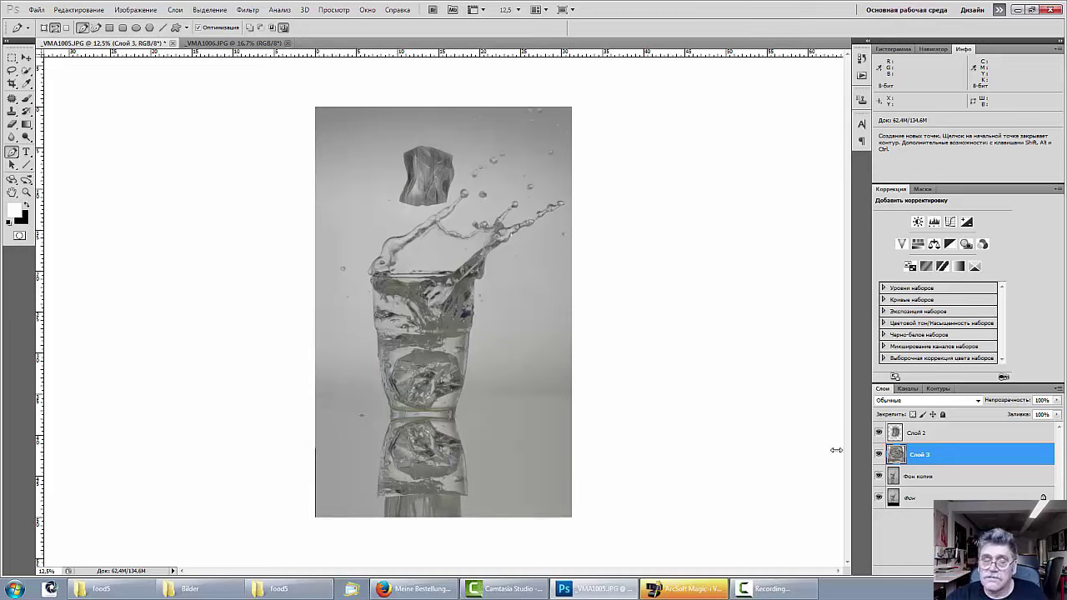
# Crop the image at full width from its upper edge down to partway through the mirrored glass, cutting off the stretched reflection below
pyautogui.click(12, 83)
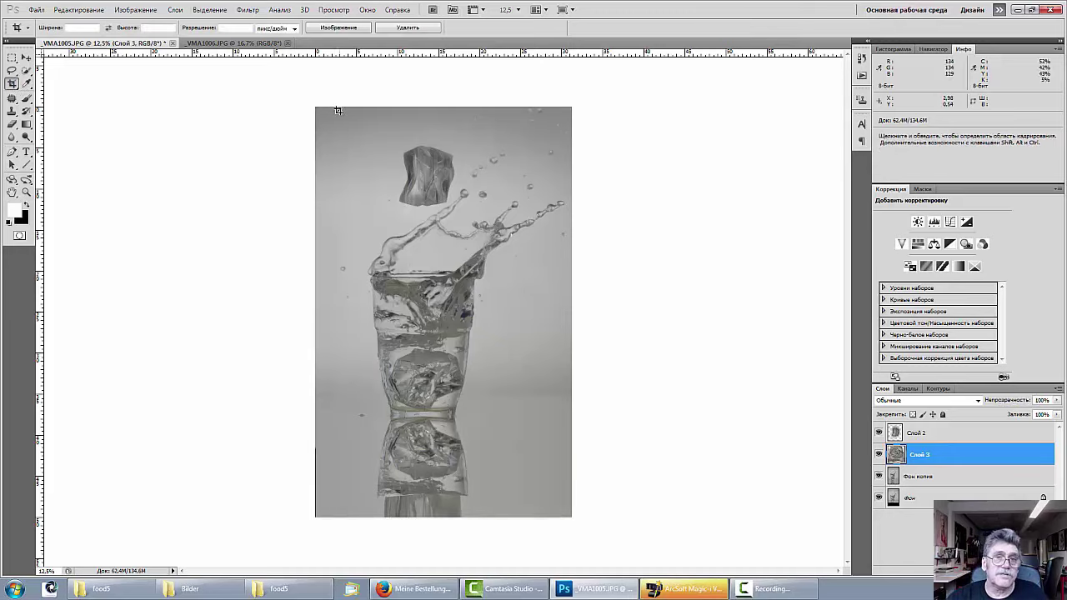
pyautogui.moveTo(316, 107); pyautogui.dragTo(575, 463)
pyautogui.press('Return')
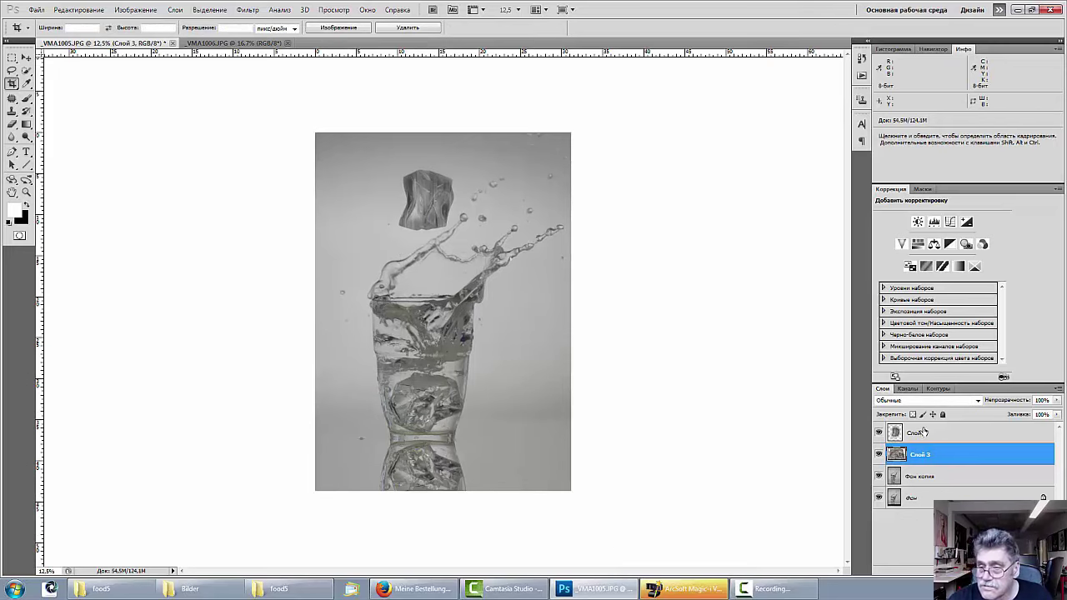
pyautogui.hotkey('ctrl', '+')
pyautogui.hotkey('ctrl', '+')
pyautogui.hotkey('ctrl', '+')
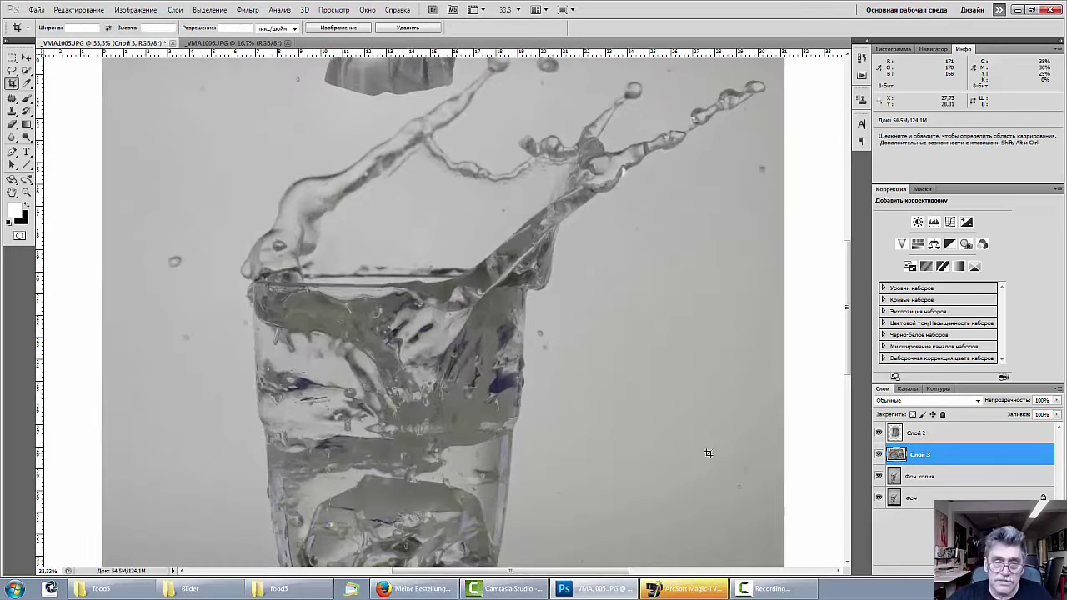
# Add a layer mask to the mirrored glass layer and invert it to hide the whole reflection
pyautogui.scroll(-5, 439, 347)
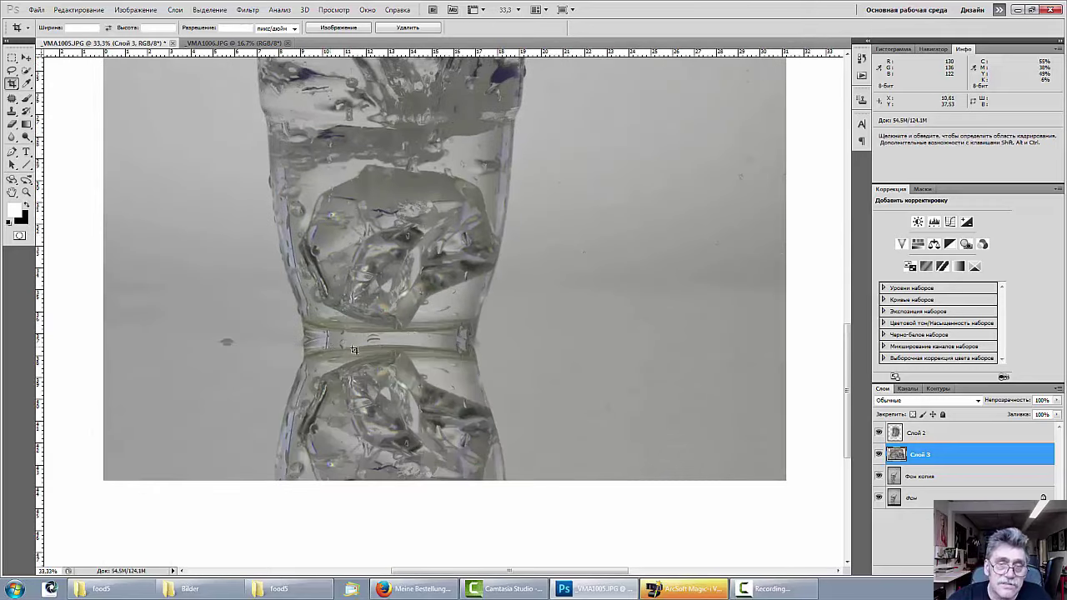
pyautogui.click(26, 57)
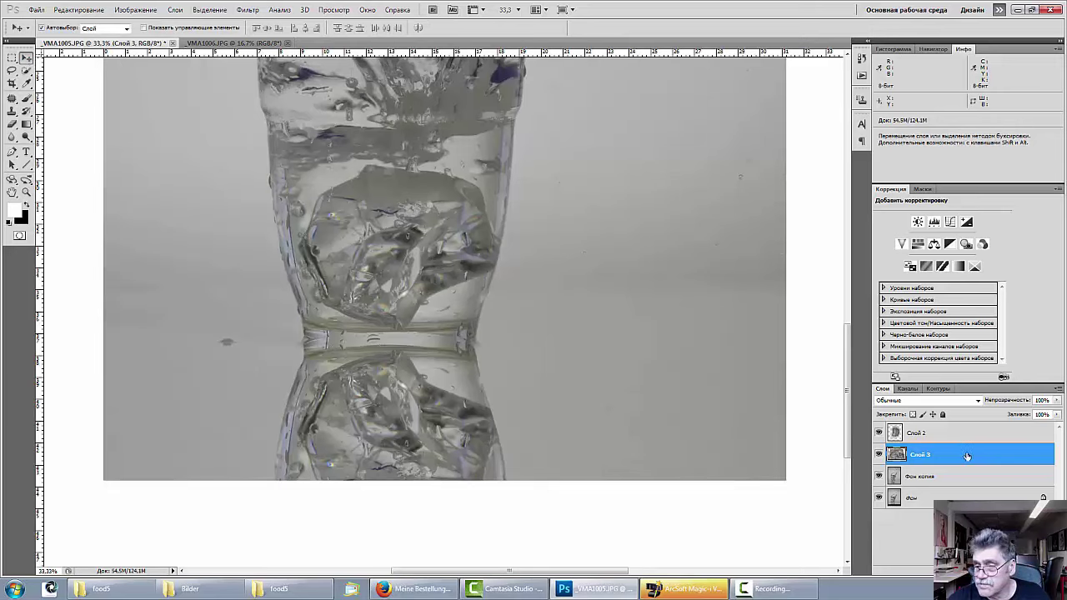
pyautogui.click(985, 565)
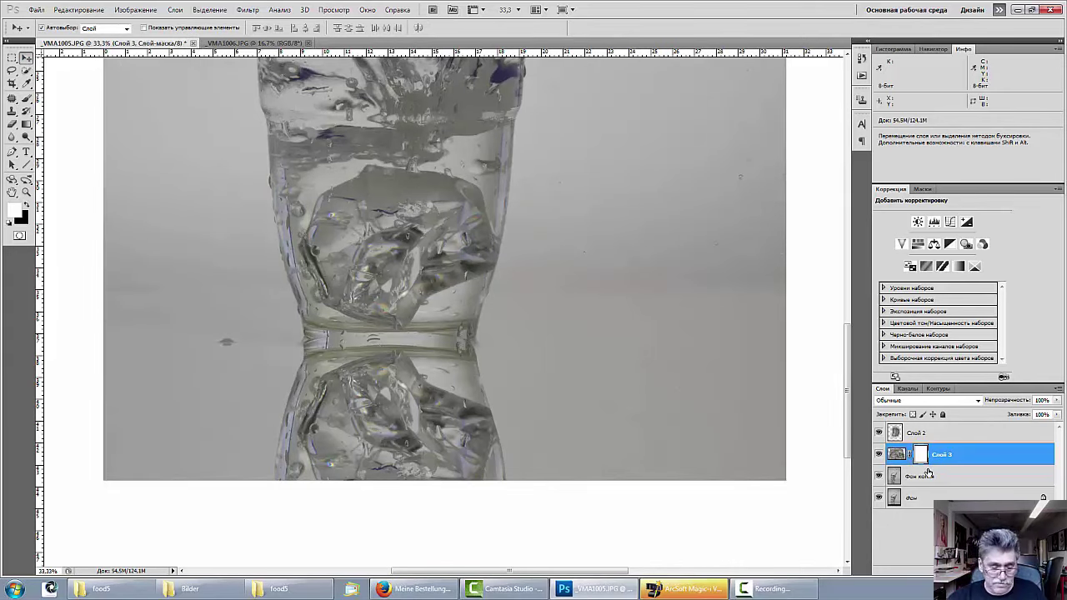
pyautogui.hotkey('ctrl', 'i')
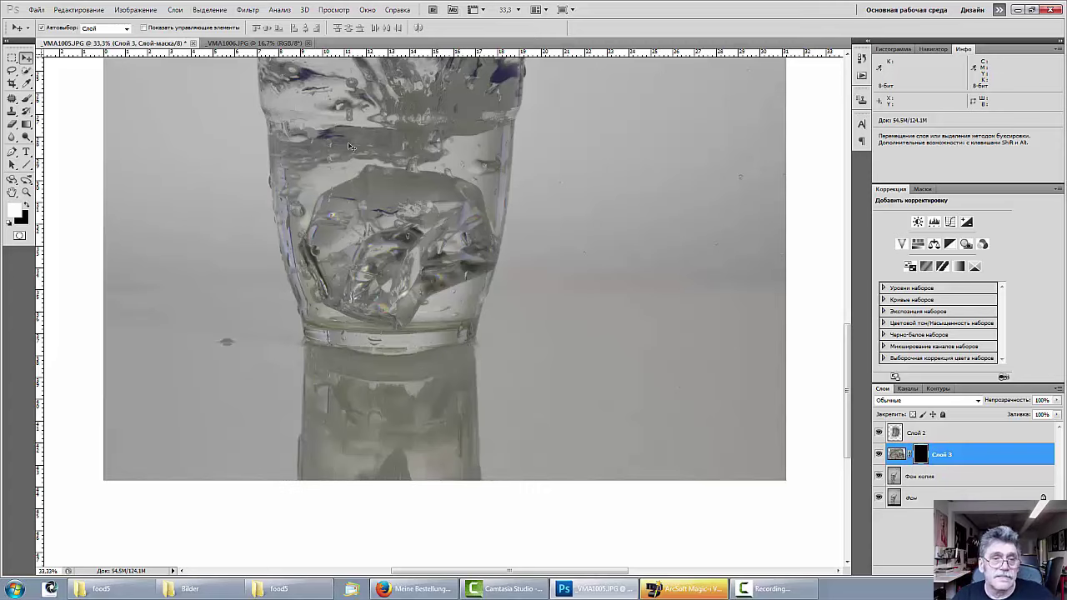
# Reveal the mirrored glass below the base by painting white on its mask with a resized soft brush at 0% hardness
pyautogui.click(25, 99)
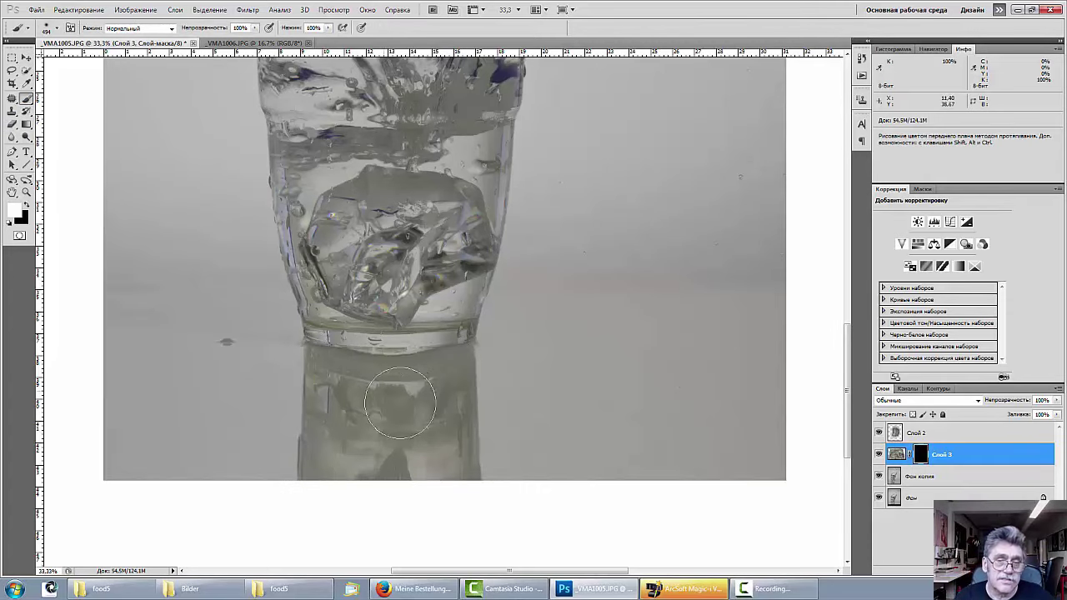
pyautogui.rightClick(425, 412)
pyautogui.moveTo(521, 435); pyautogui.dragTo(528, 435)
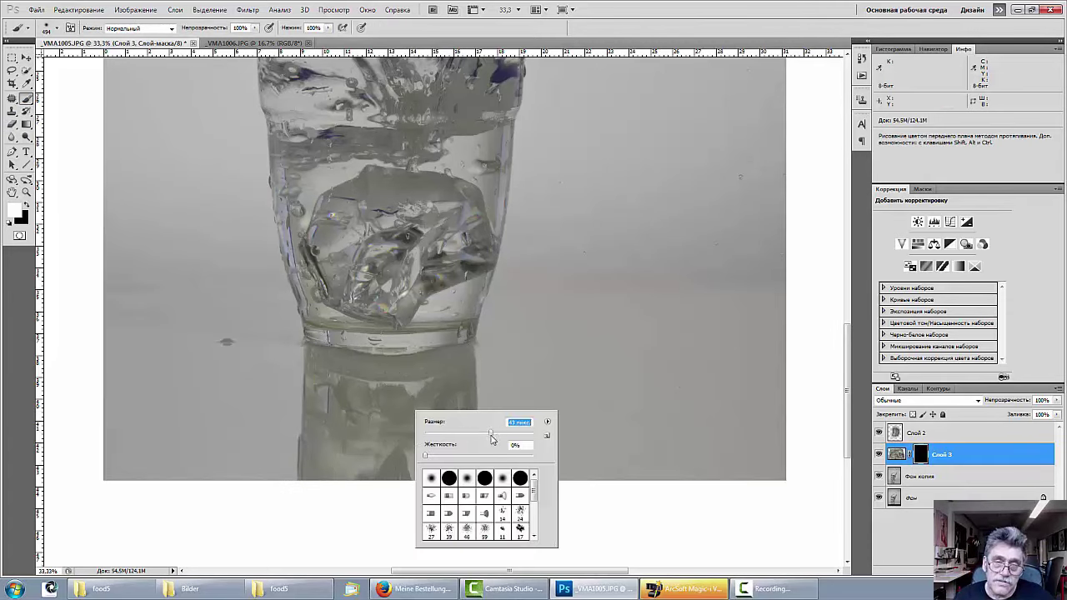
pyautogui.click(358, 364)
pyautogui.moveTo(364, 364)
pyautogui.mouseDown()
pyautogui.moveTo(465, 356)
pyautogui.moveTo(468, 466)
pyautogui.moveTo(459, 380)
pyautogui.moveTo(479, 464)
pyautogui.moveTo(473, 375)
pyautogui.moveTo(481, 422)
pyautogui.moveTo(508, 440)
pyautogui.moveTo(411, 383)
pyautogui.moveTo(330, 384)
pyautogui.moveTo(341, 409)
pyautogui.moveTo(479, 442)
pyautogui.moveTo(497, 470)
pyautogui.moveTo(310, 478)
pyautogui.moveTo(317, 355)
pyautogui.moveTo(282, 496)
pyautogui.moveTo(314, 343)
pyautogui.moveTo(412, 396)
pyautogui.moveTo(388, 404)
pyautogui.moveTo(399, 440)
pyautogui.mouseUp()
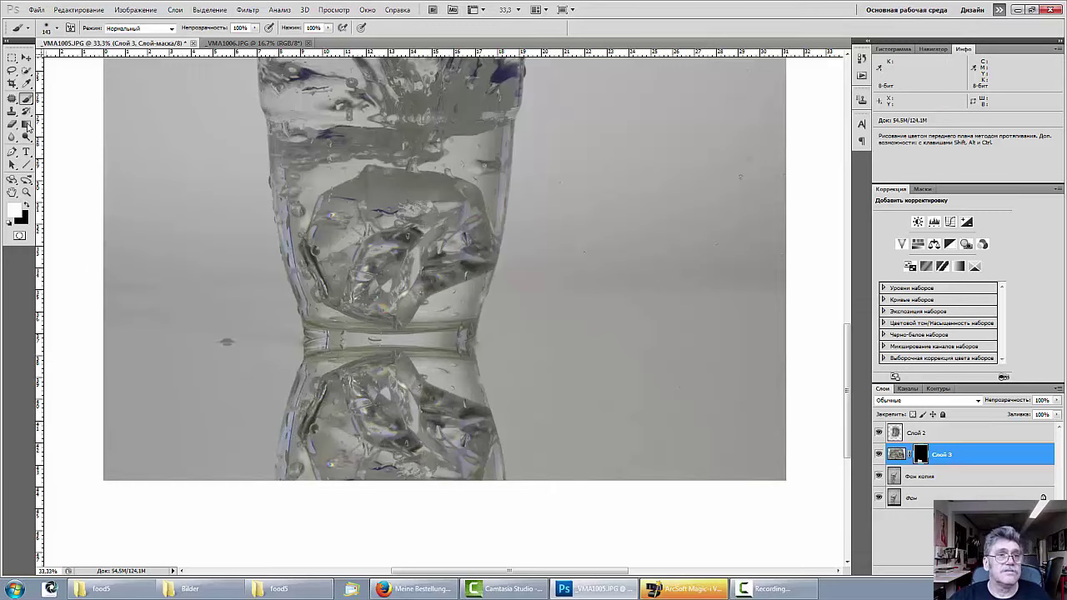
# Move the reflection slightly up against the glass and mask out its overlap with the base using a black brush
pyautogui.click(25, 58)
pyautogui.moveTo(409, 406); pyautogui.dragTo(409, 403)
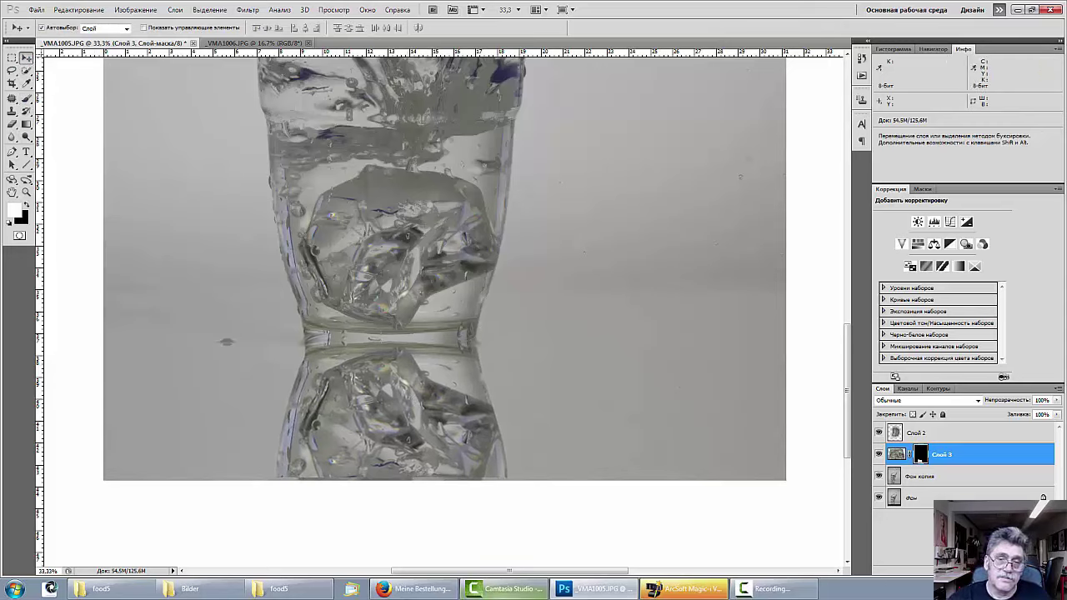
pyautogui.click(26, 206)
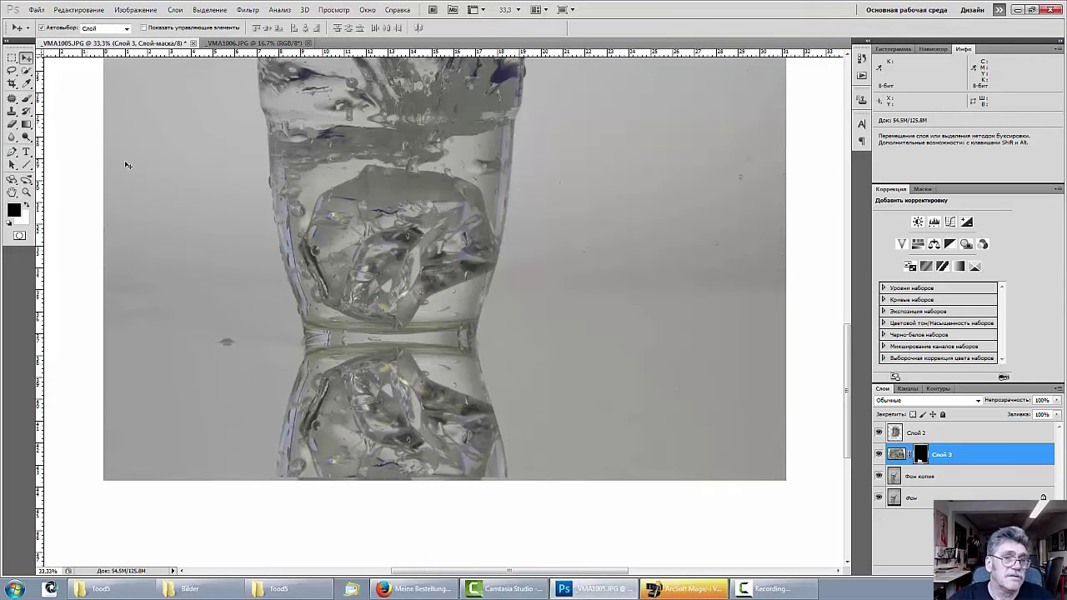
pyautogui.click(27, 99)
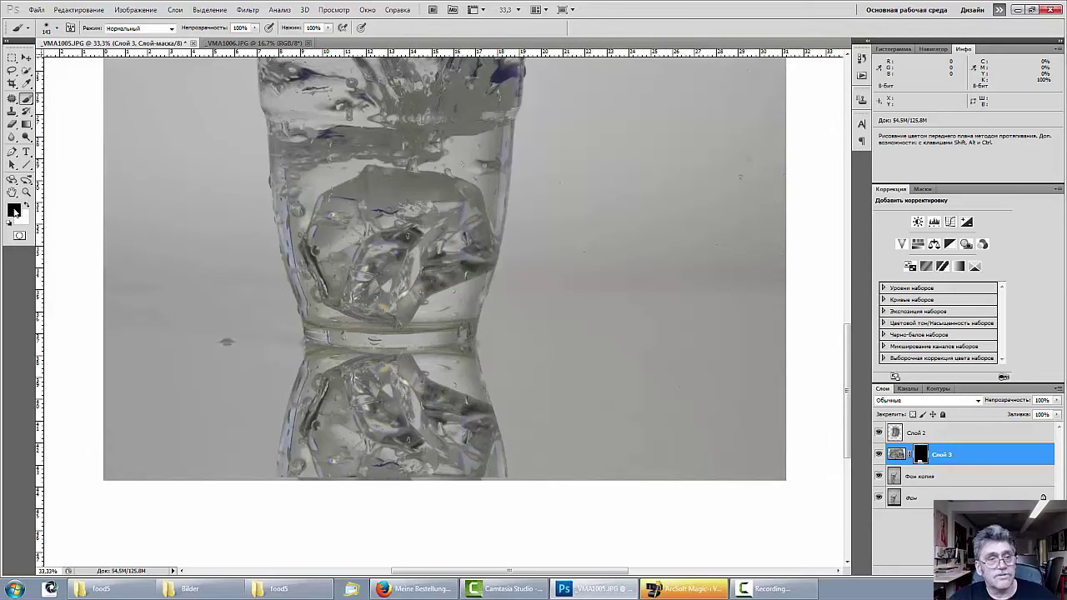
pyautogui.press('x')
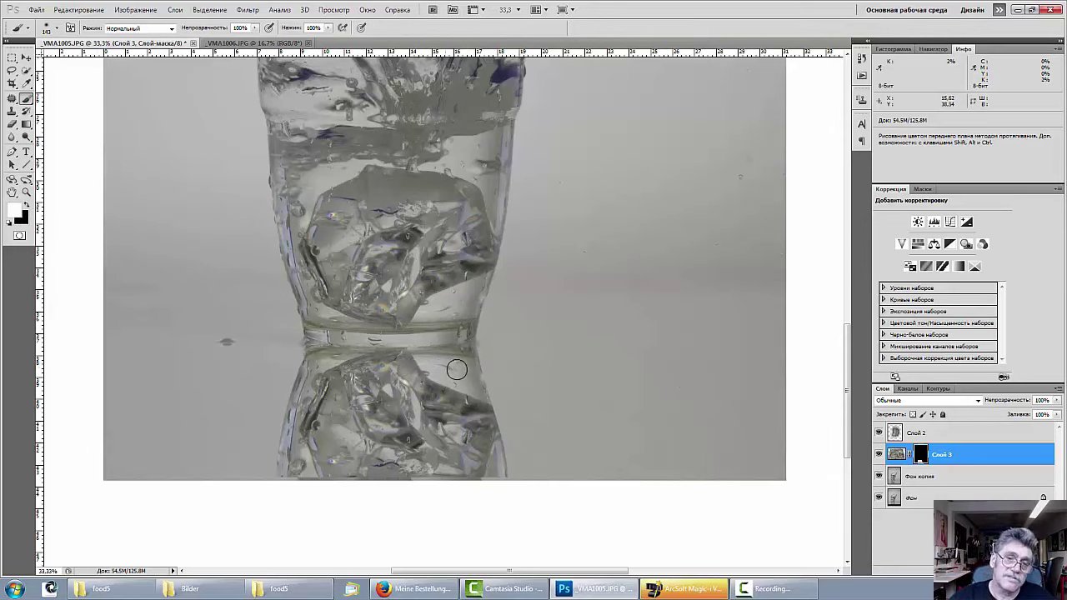
# Crop the composite slightly inward on all four sides to trim its outer edges
pyautogui.hotkey('ctrl', '-')
pyautogui.hotkey('ctrl', '-')
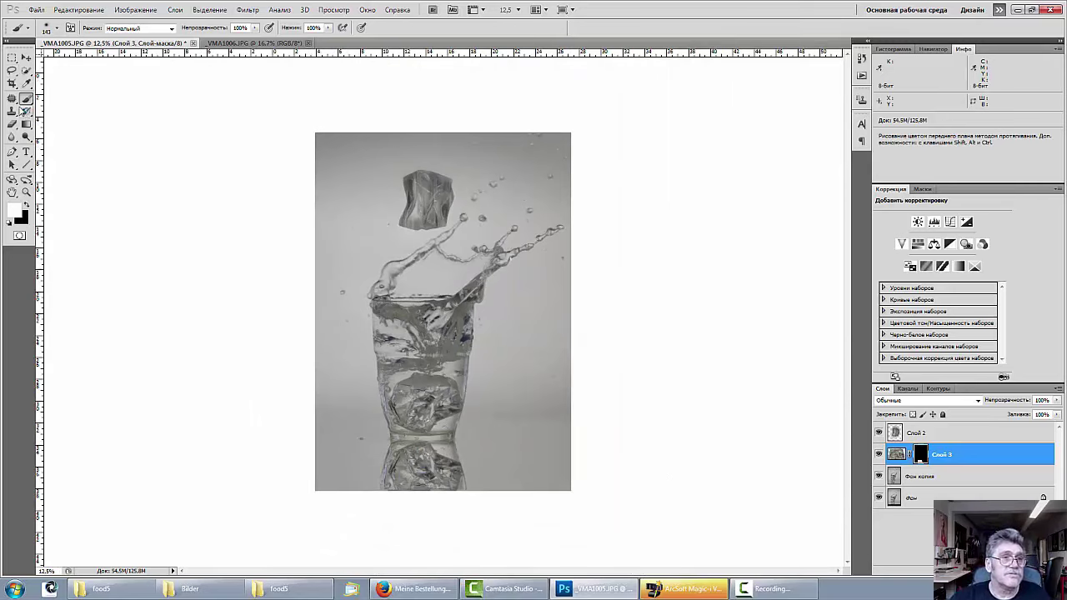
pyautogui.click(12, 83)
pyautogui.moveTo(320, 136)
pyautogui.mouseDown()
pyautogui.moveTo(433, 250)
pyautogui.moveTo(552, 484)
pyautogui.moveTo(568, 486)
pyautogui.mouseUp()
pyautogui.press('Return')
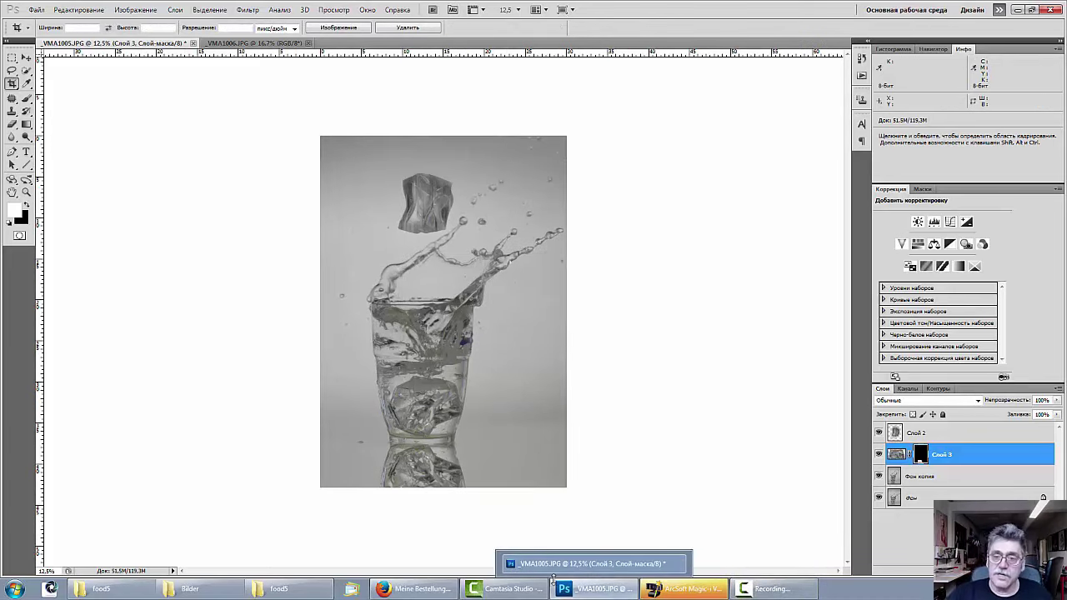
pyautogui.click(928, 436)
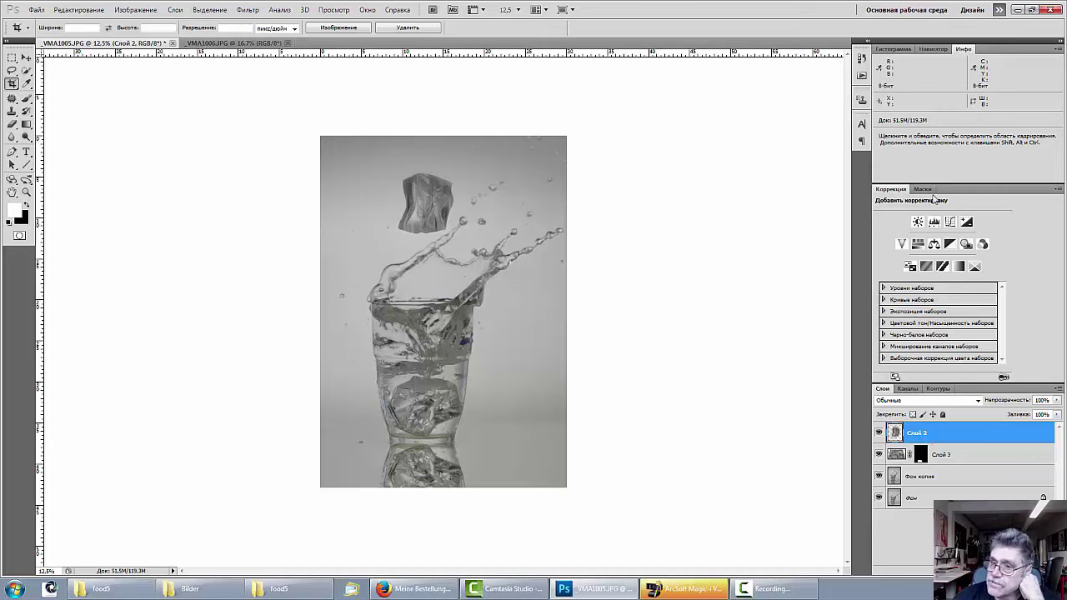
pyautogui.click(933, 220)
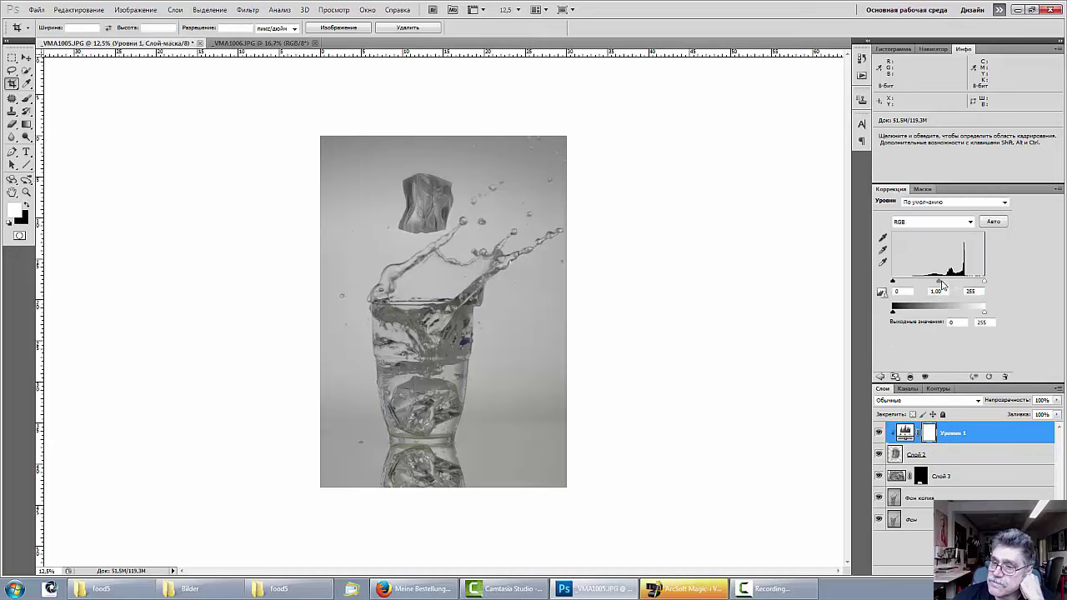
pyautogui.moveTo(940, 284)
pyautogui.mouseDown()
pyautogui.moveTo(906, 284)
pyautogui.moveTo(971, 284)
pyautogui.moveTo(948, 291)
pyautogui.mouseUp()
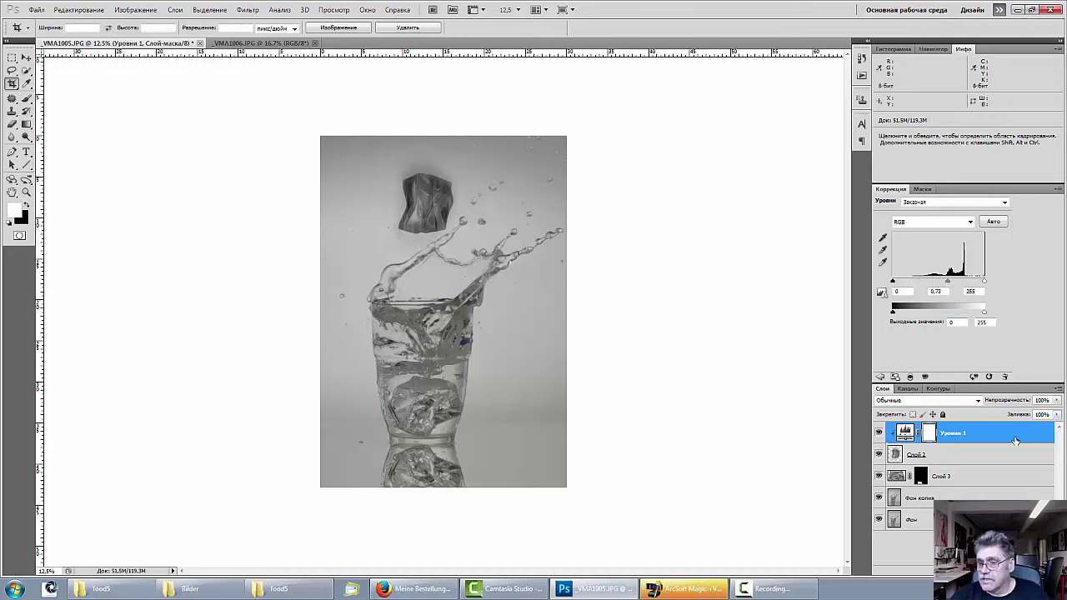
pyautogui.moveTo(1017, 446); pyautogui.dragTo(1047, 567)
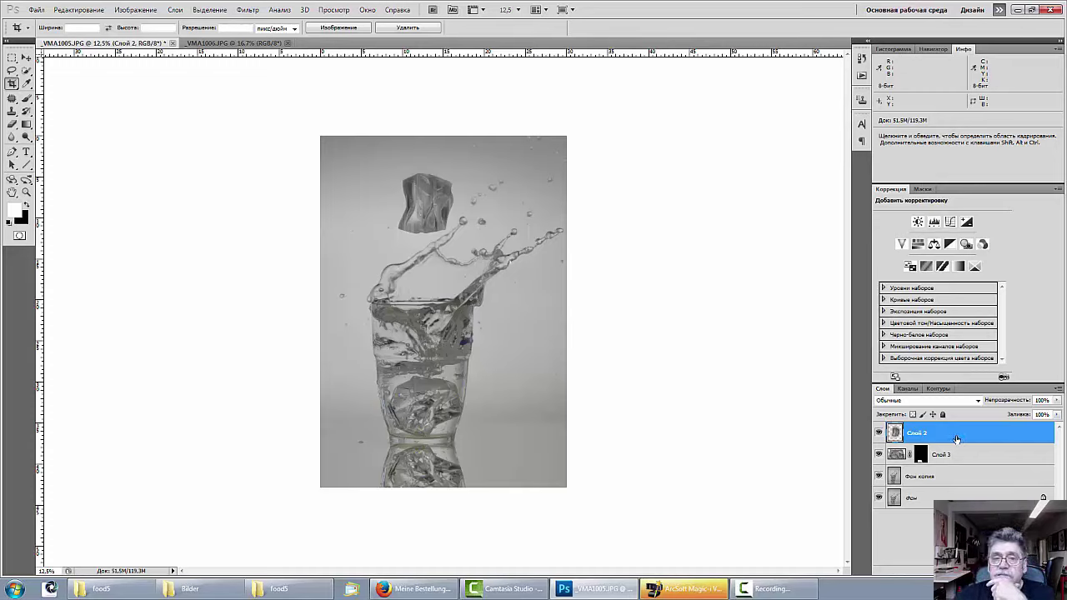
# Select the whole falling ice cube on its layer with the Quick Selection tool
pyautogui.hotkey('ctrl', '+')
pyautogui.hotkey('ctrl', '+')
pyautogui.hotkey('ctrl', '+')
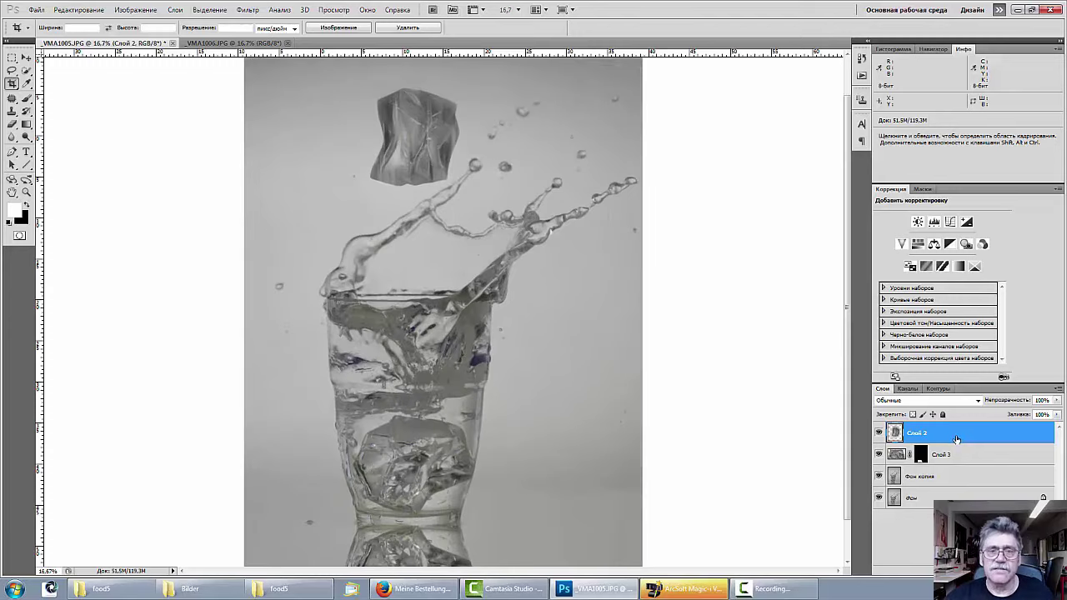
pyautogui.moveTo(333, 283); pyautogui.dragTo(344, 488)
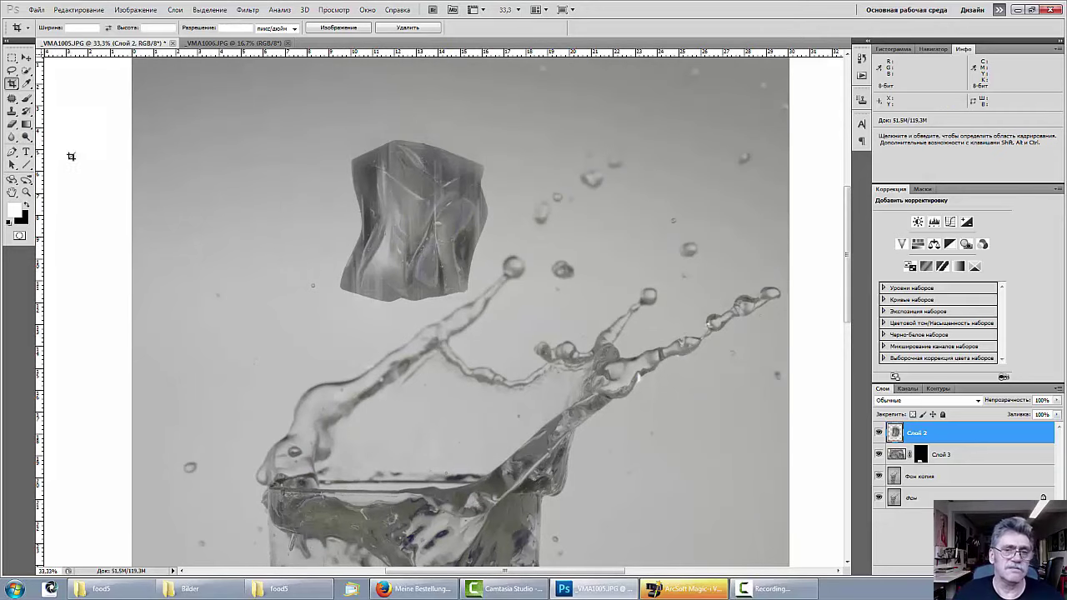
pyautogui.moveTo(26, 70); pyautogui.dragTo(51, 74)
pyautogui.moveTo(363, 271)
pyautogui.mouseDown()
pyautogui.moveTo(409, 217)
pyautogui.moveTo(447, 199)
pyautogui.mouseUp()
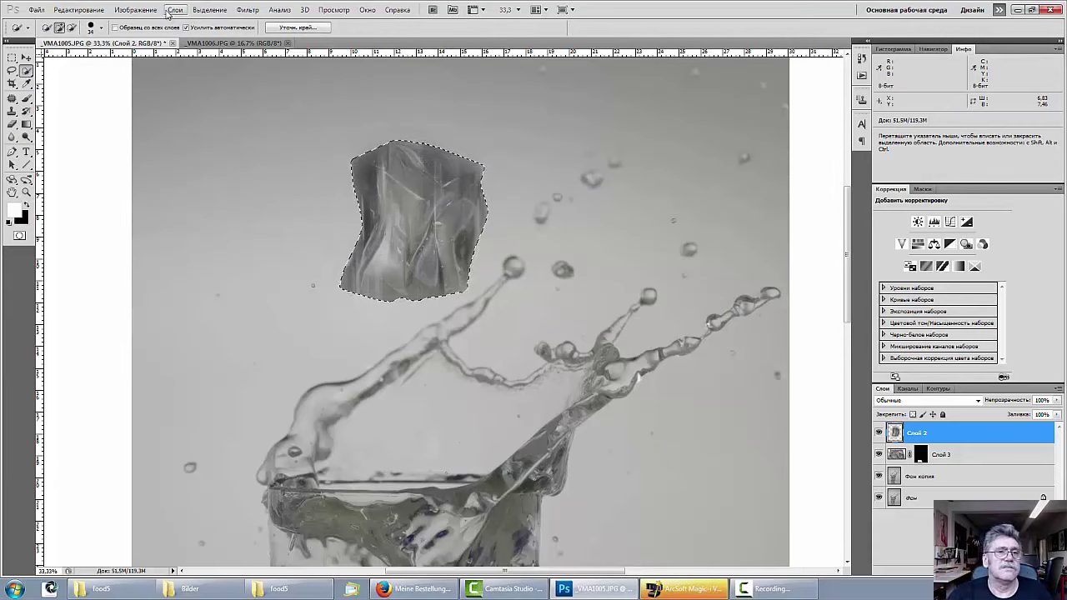
# Refine the edge of the ice cube selection by adjusting its smoothing and feathering, with the output kept as a selection
pyautogui.click(211, 10)
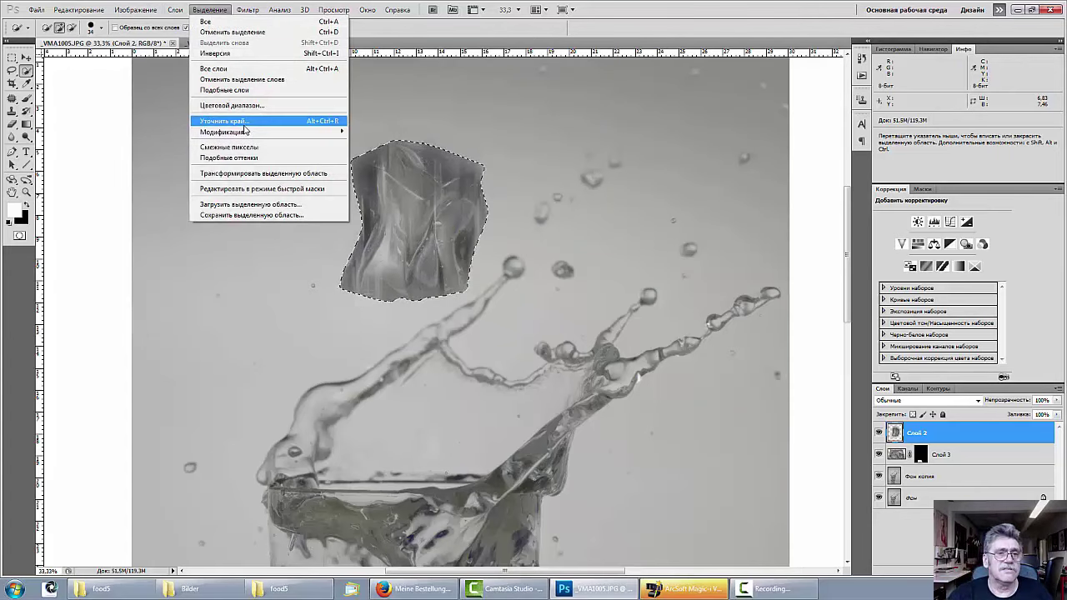
pyautogui.click(239, 125)
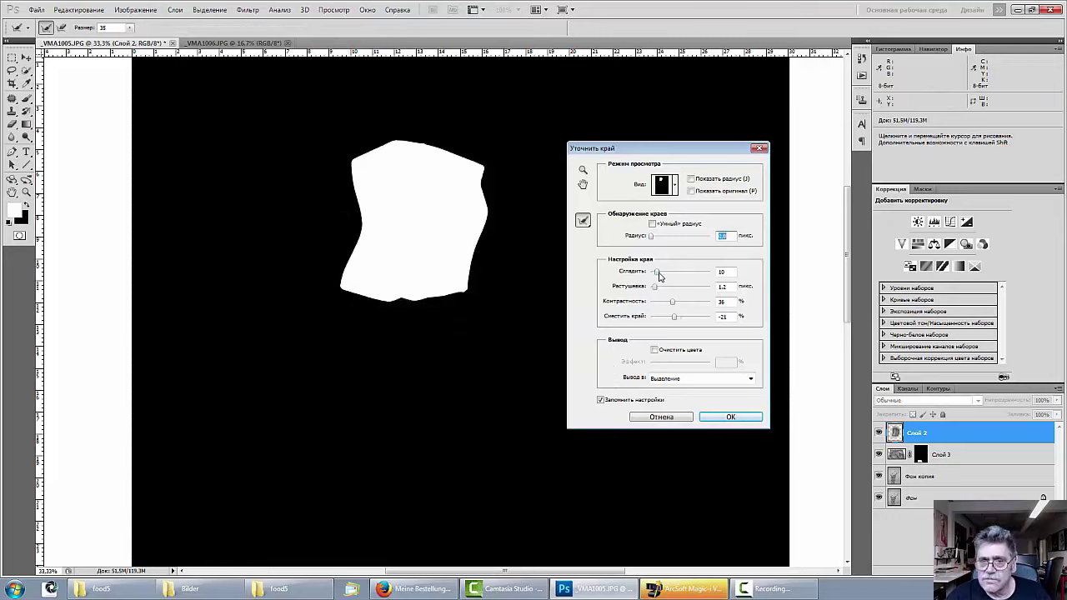
pyautogui.moveTo(658, 277)
pyautogui.mouseDown()
pyautogui.moveTo(686, 275)
pyautogui.moveTo(666, 289)
pyautogui.mouseUp()
pyautogui.click(712, 415)
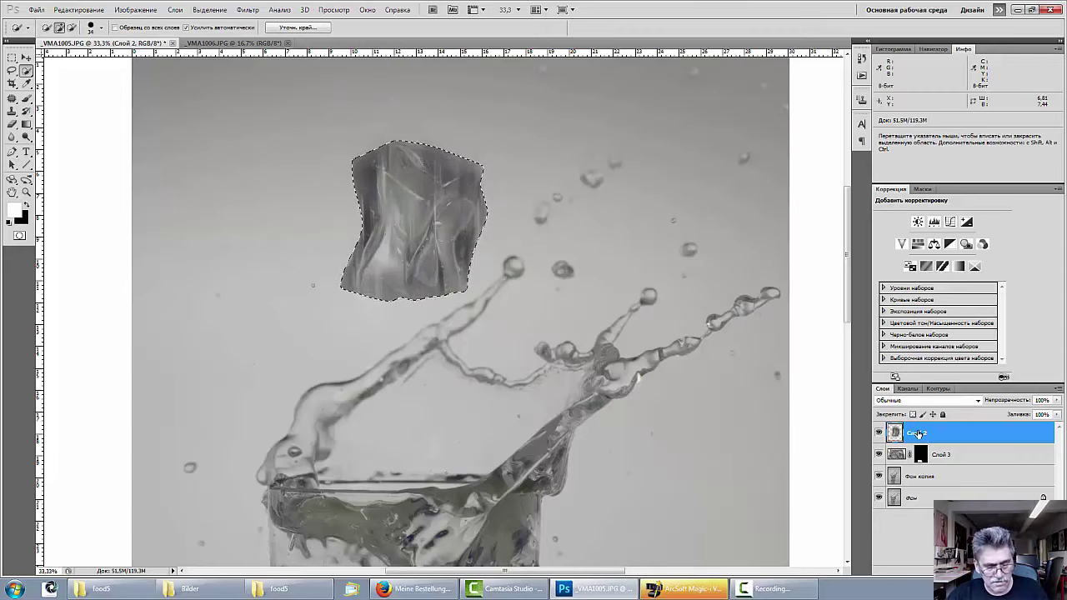
# Copy the selected ice cube to its own layer and delete the original cube layer
pyautogui.hotkey('ctrl', 'j')
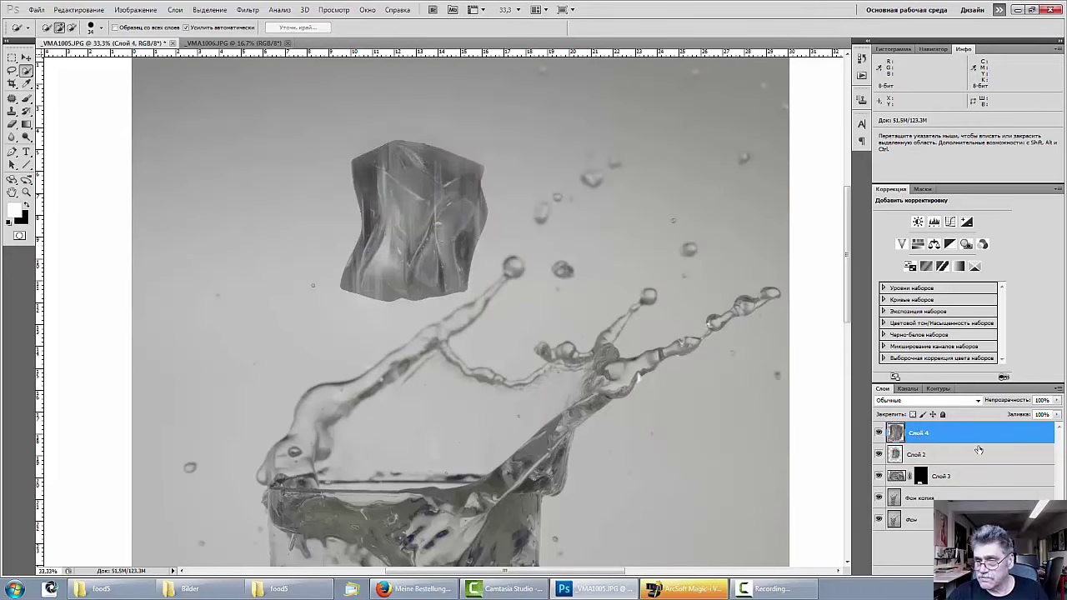
pyautogui.moveTo(979, 450); pyautogui.dragTo(1042, 574)
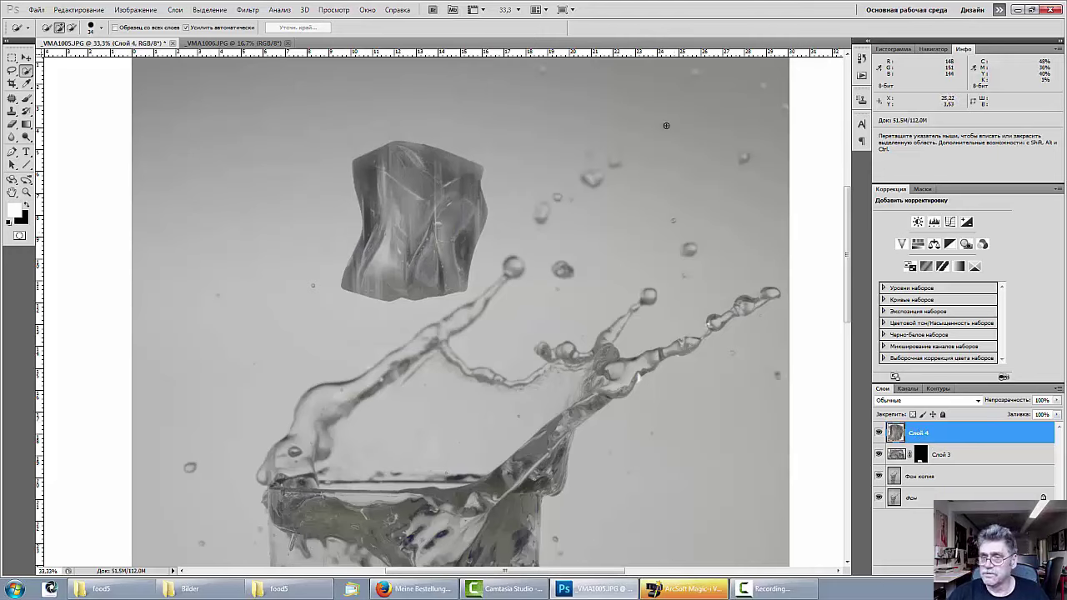
# Brighten the ice cube with a clipped Levels adjustment of midtones 1.49 and white point 229, and merge it into the cube layer
pyautogui.click(934, 223)
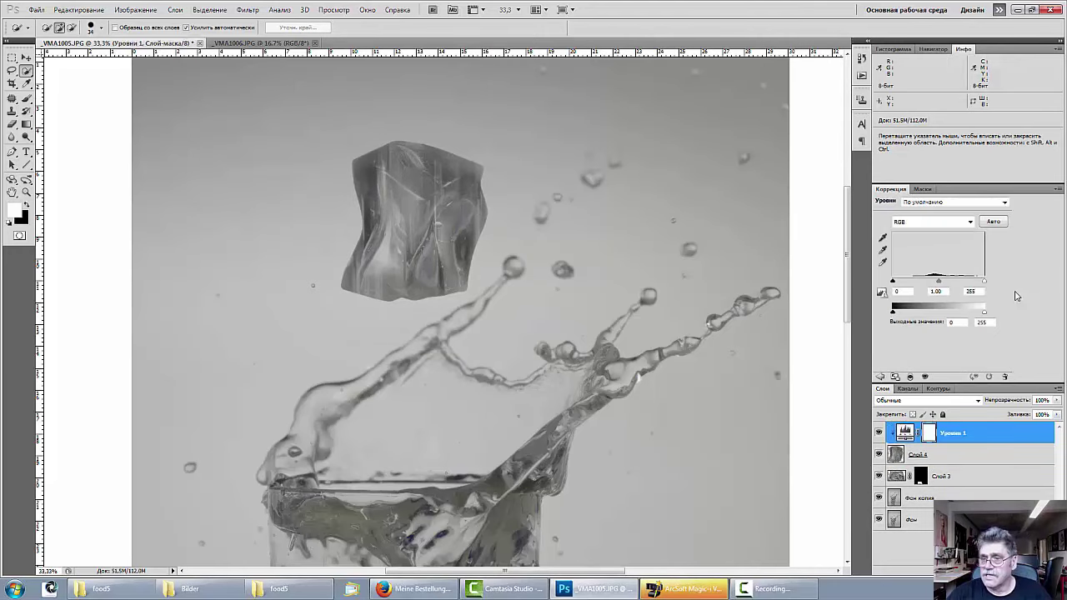
pyautogui.moveTo(986, 283); pyautogui.dragTo(924, 282)
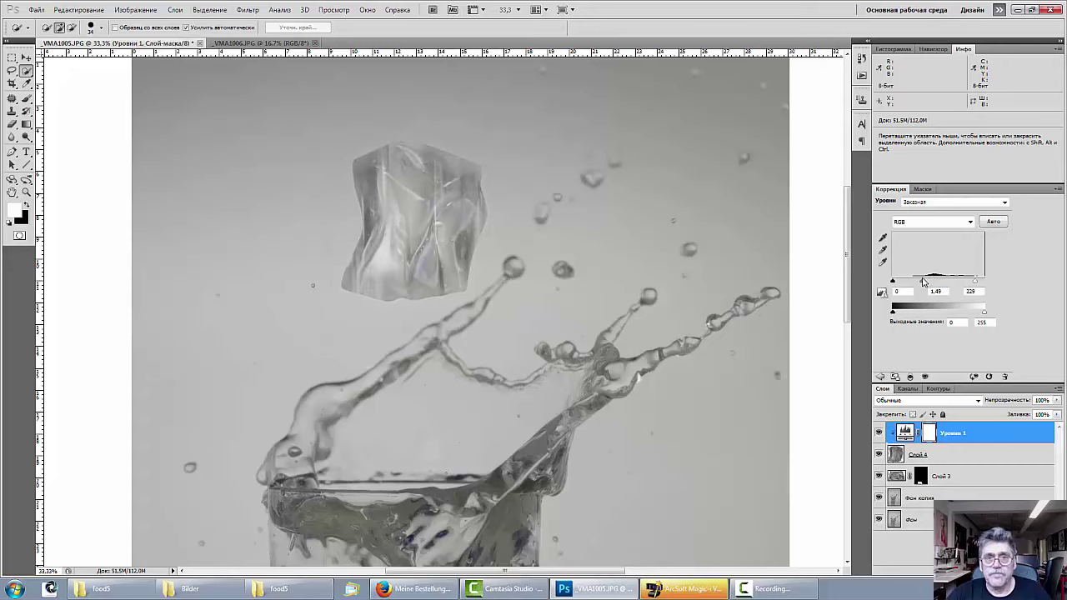
pyautogui.hotkey('ctrl', '-')
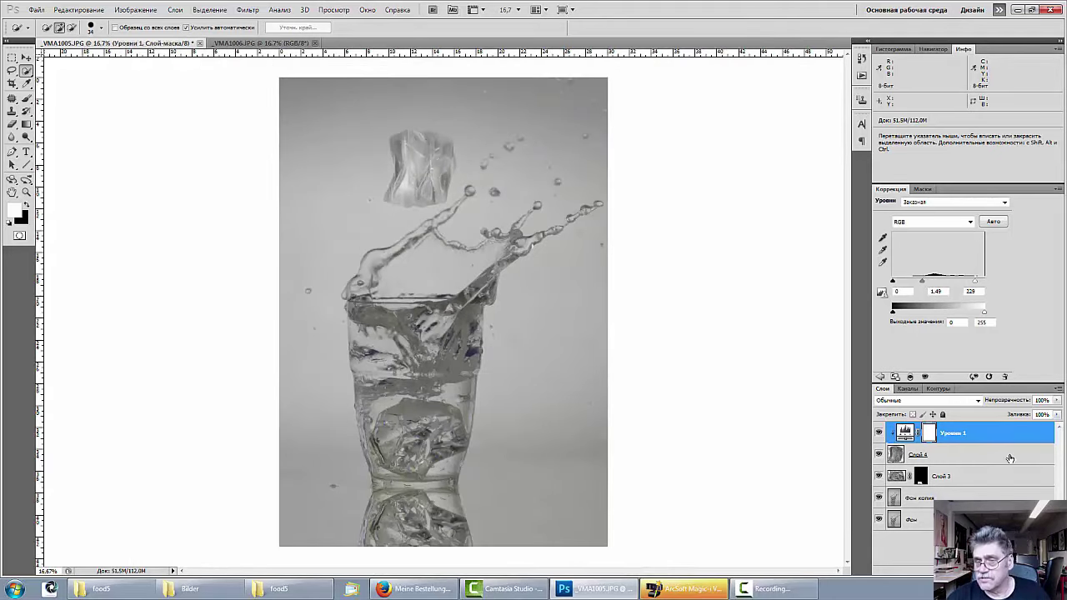
pyautogui.click(991, 438)
pyautogui.hotkey('ctrl', 'e')
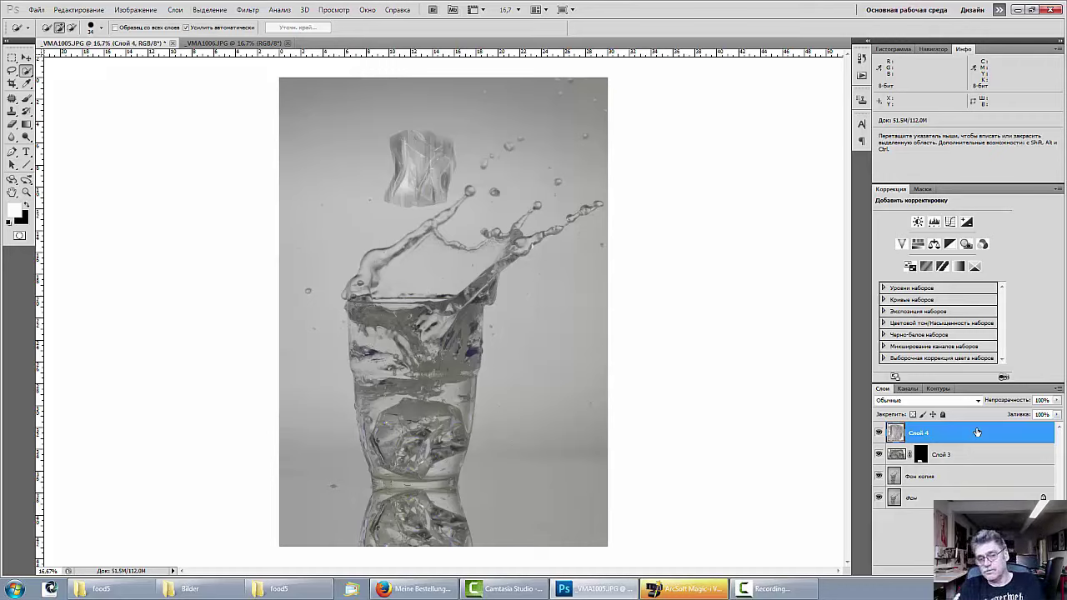
pyautogui.click(207, 10)
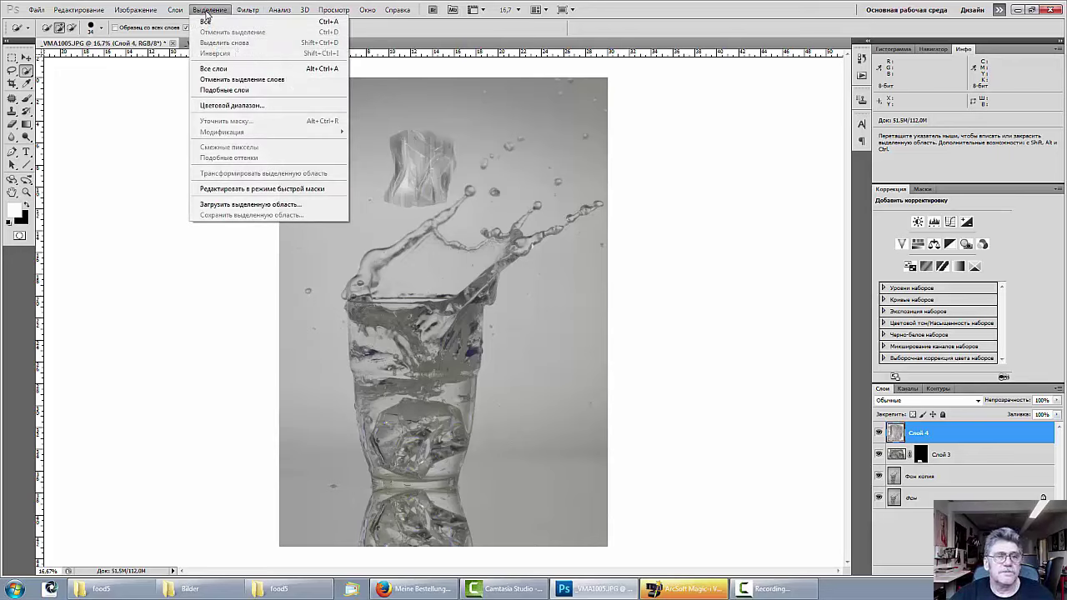
pyautogui.moveTo(247, 10)
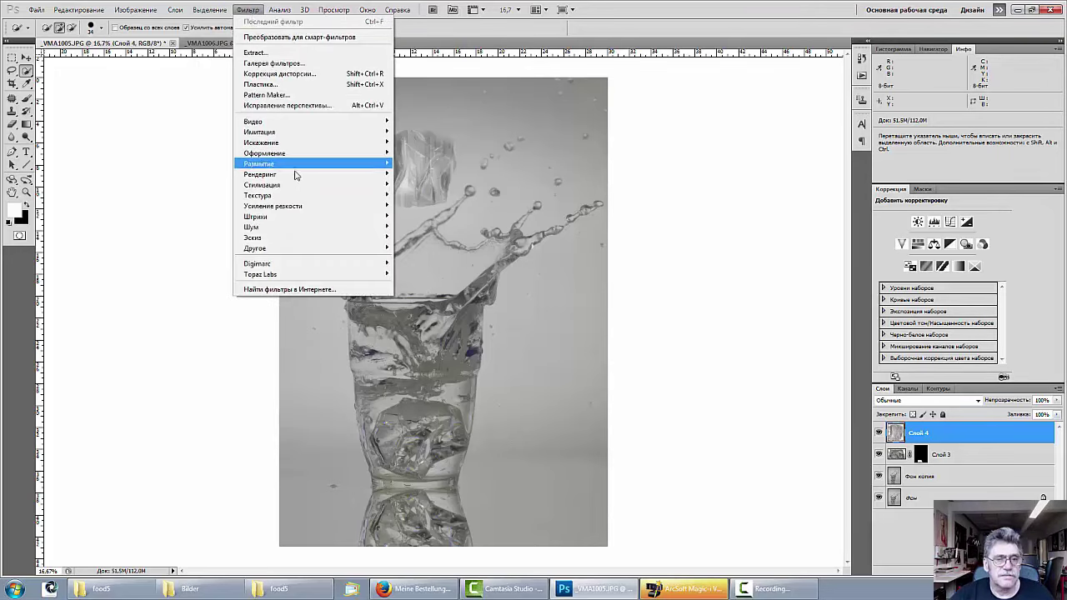
pyautogui.moveTo(292, 194)
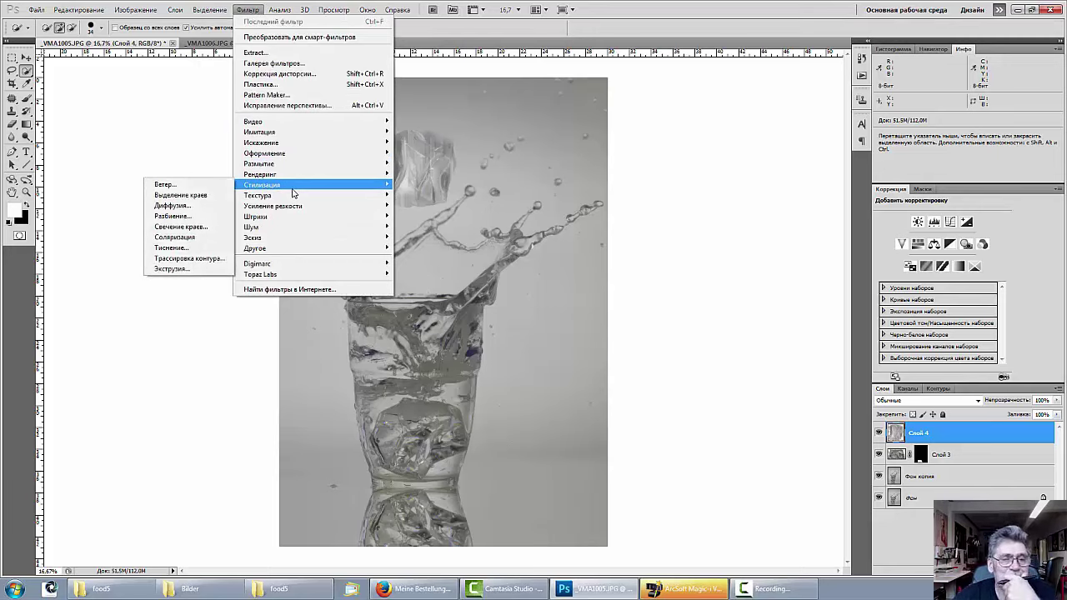
pyautogui.moveTo(293, 214)
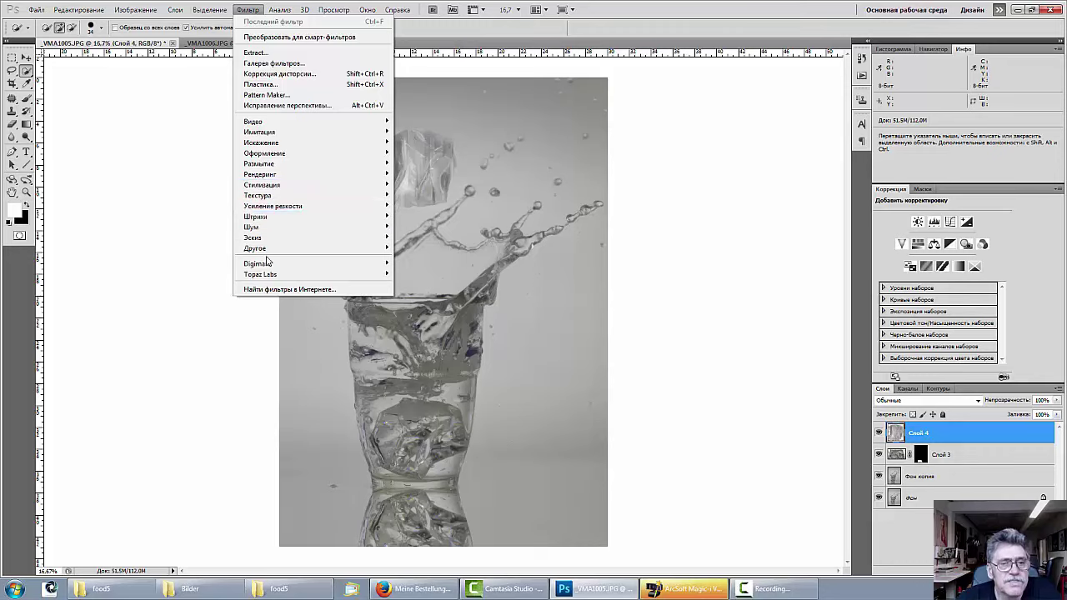
pyautogui.moveTo(267, 166)
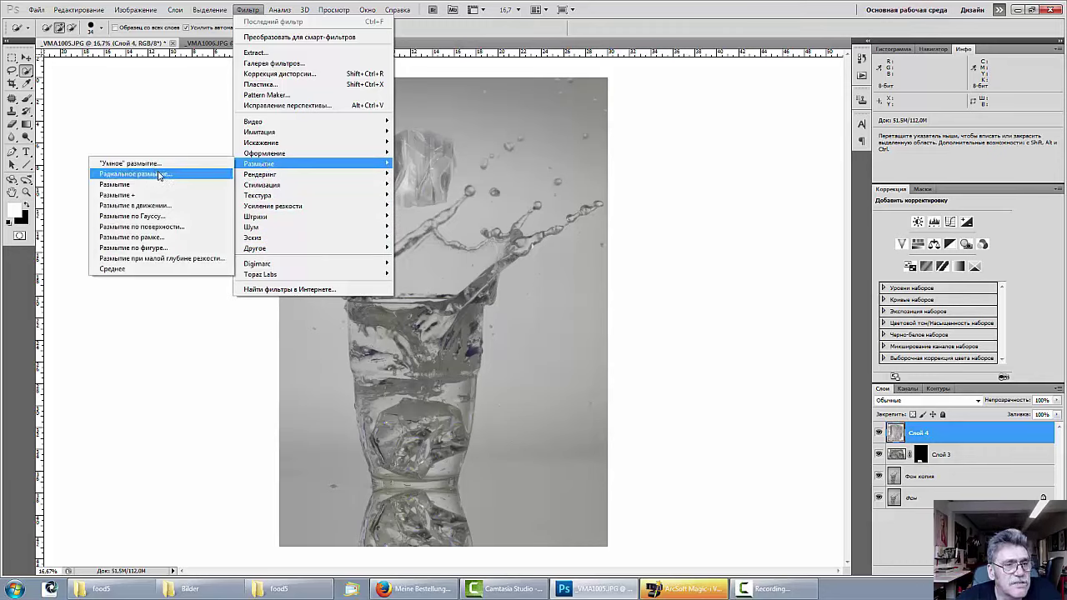
pyautogui.click(153, 207)
pyautogui.moveTo(546, 138); pyautogui.dragTo(696, 124)
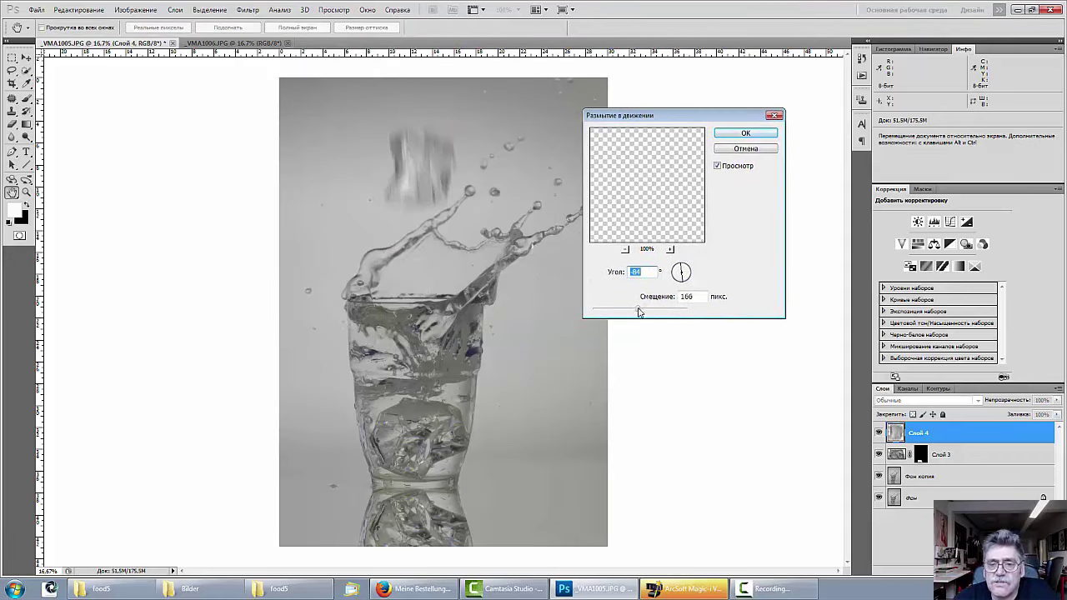
pyautogui.moveTo(639, 312); pyautogui.dragTo(640, 311)
pyautogui.moveTo(682, 268); pyautogui.dragTo(681, 271)
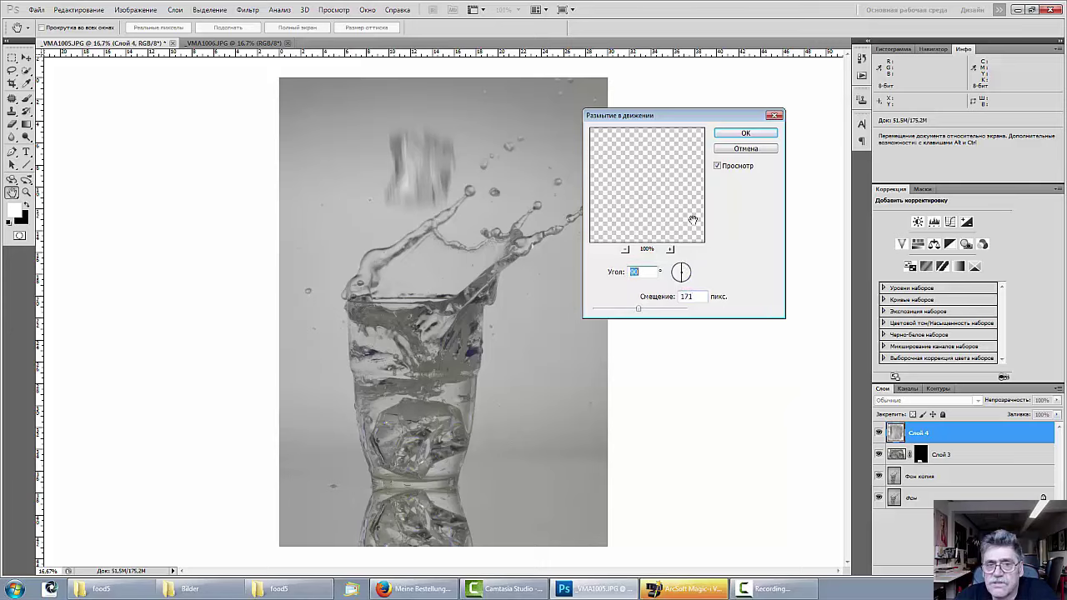
pyautogui.click(745, 148)
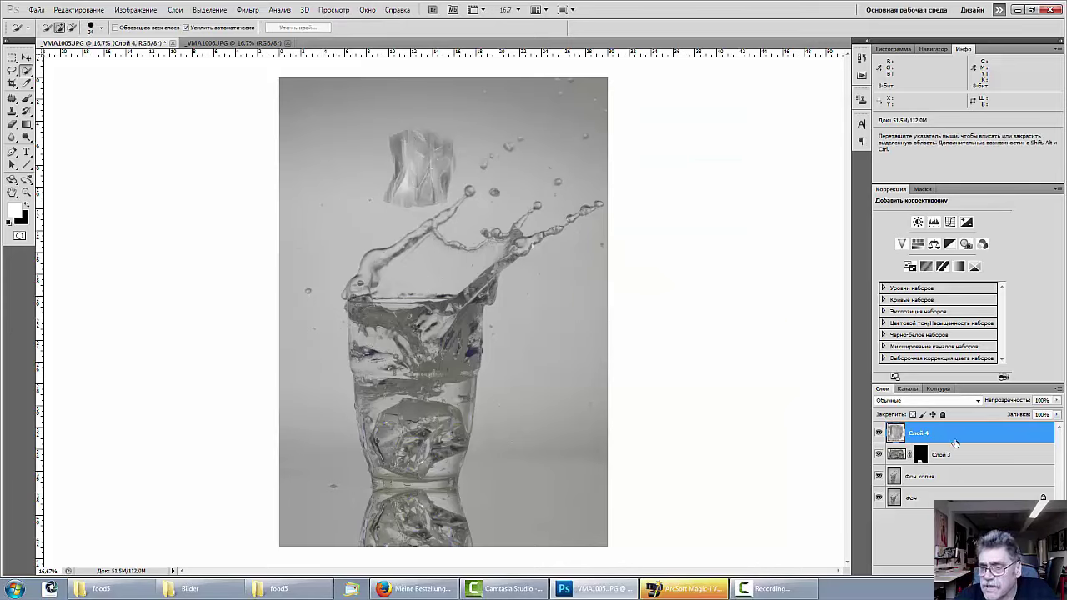
# Duplicate the ice cube layer and apply Motion Blur to the copy with an angle of -90° and a distance of 441 pixels
pyautogui.moveTo(959, 439); pyautogui.dragTo(1027, 575)
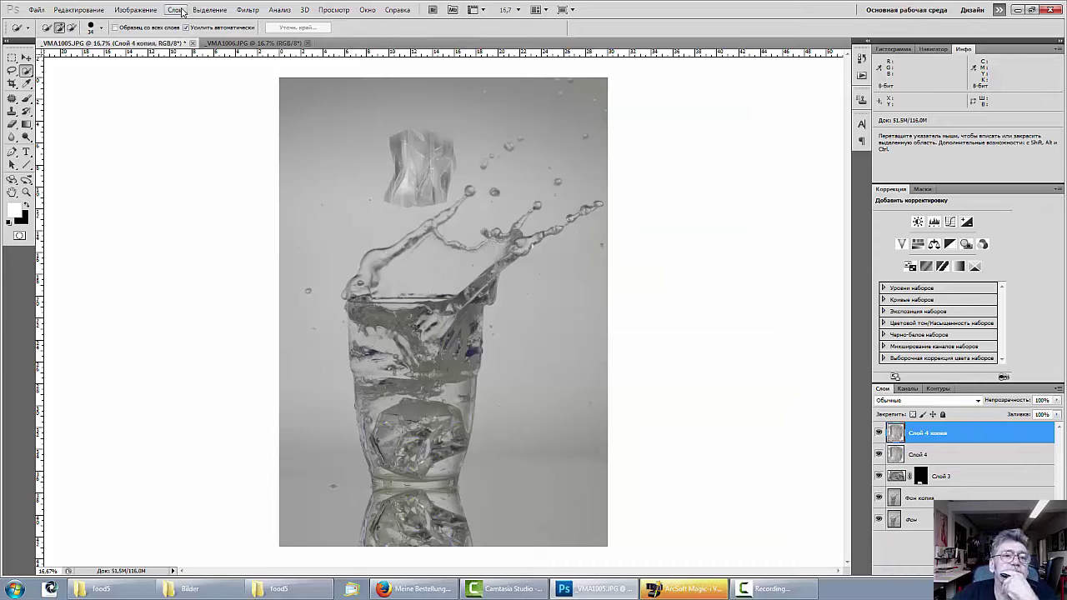
pyautogui.click(251, 12)
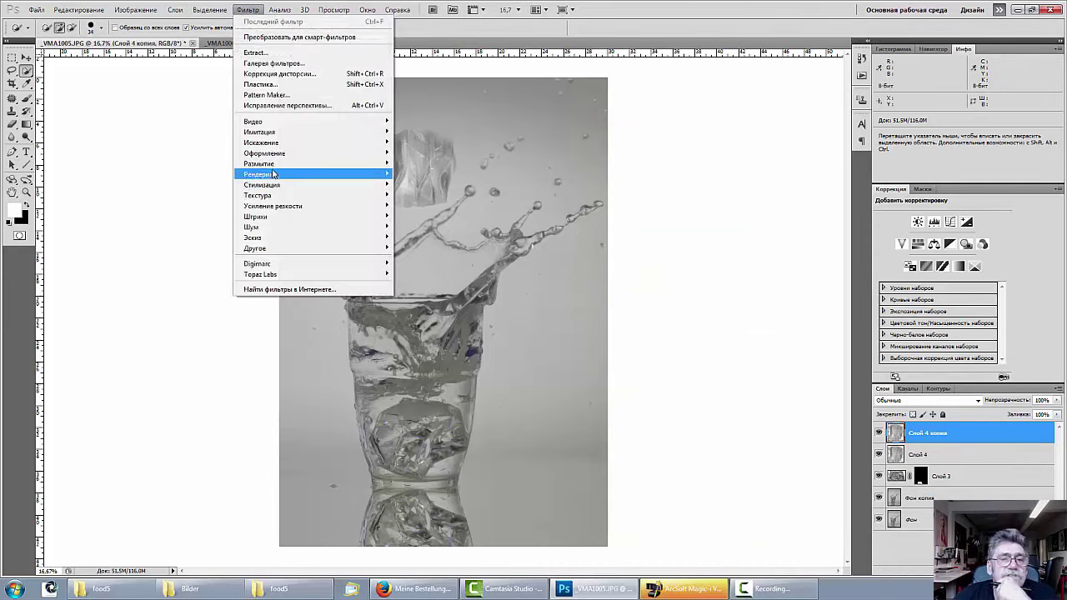
pyautogui.moveTo(273, 169)
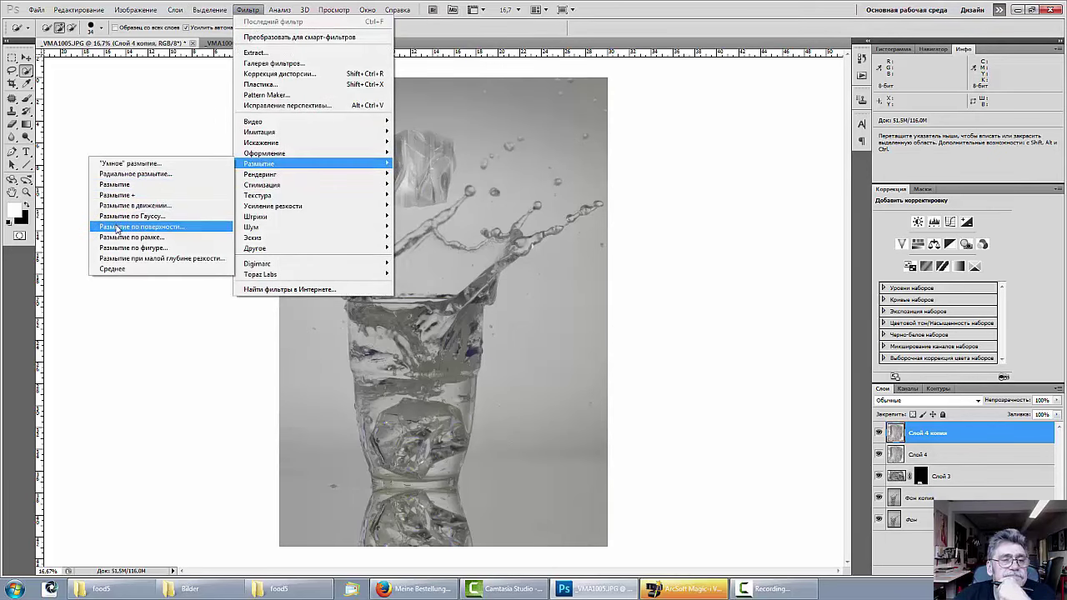
pyautogui.click(122, 206)
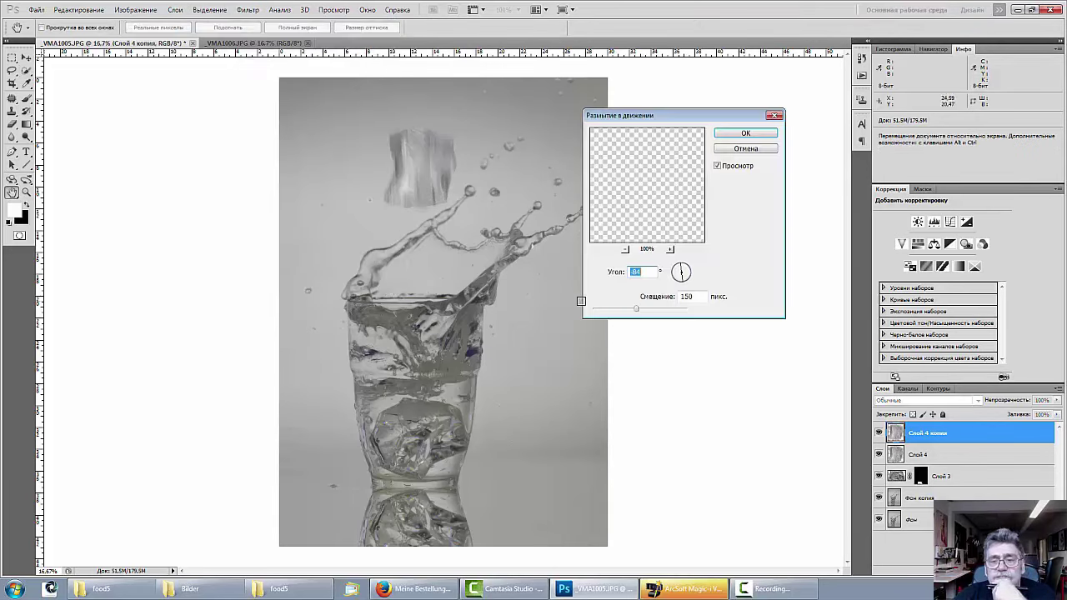
pyautogui.moveTo(636, 311); pyautogui.dragTo(683, 285)
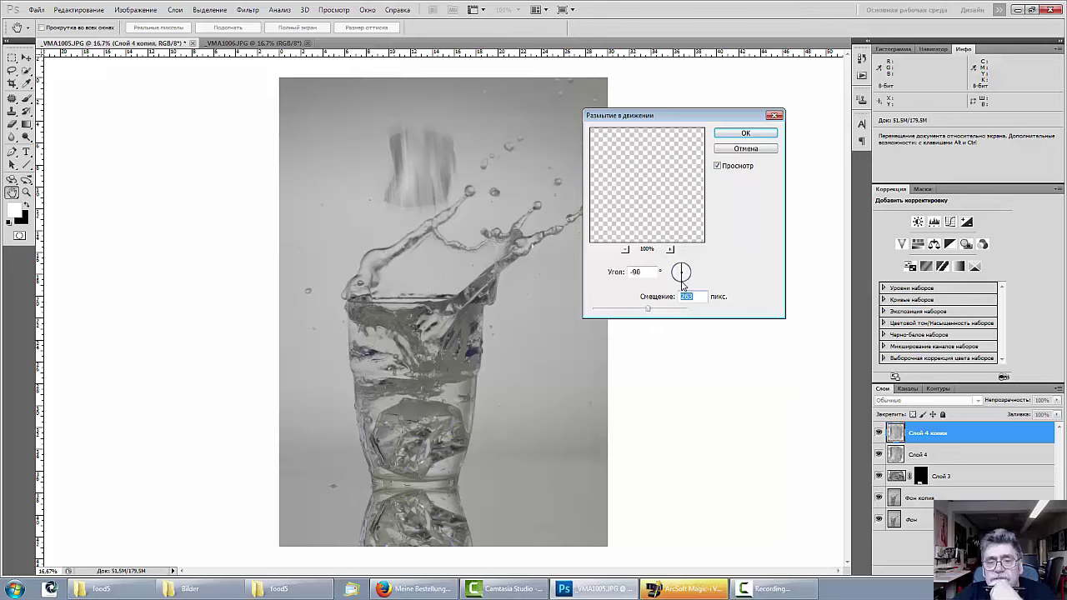
pyautogui.click(682, 285)
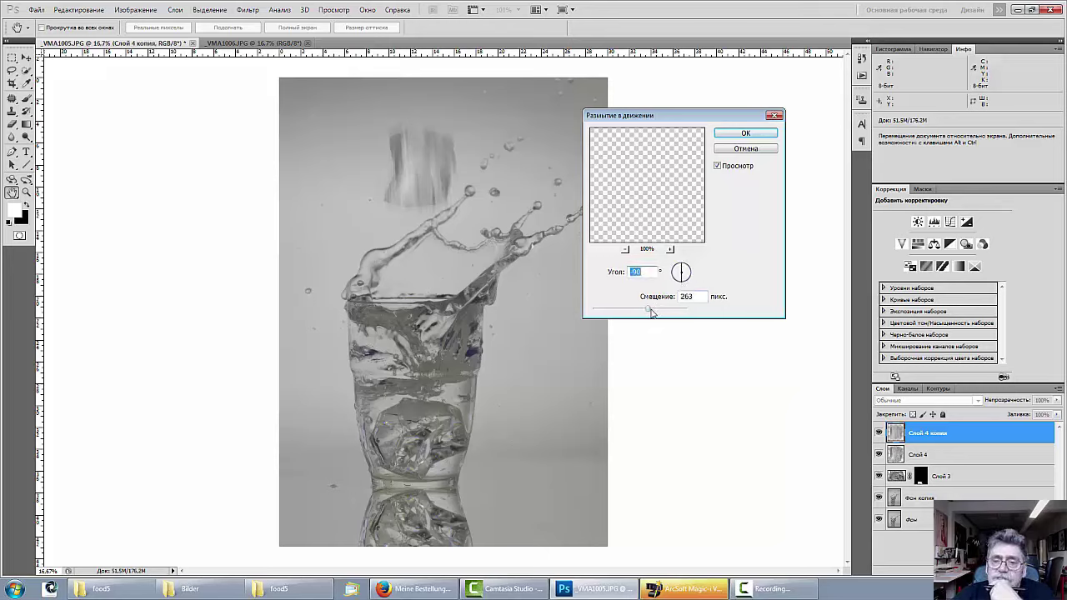
pyautogui.moveTo(651, 312); pyautogui.dragTo(660, 313)
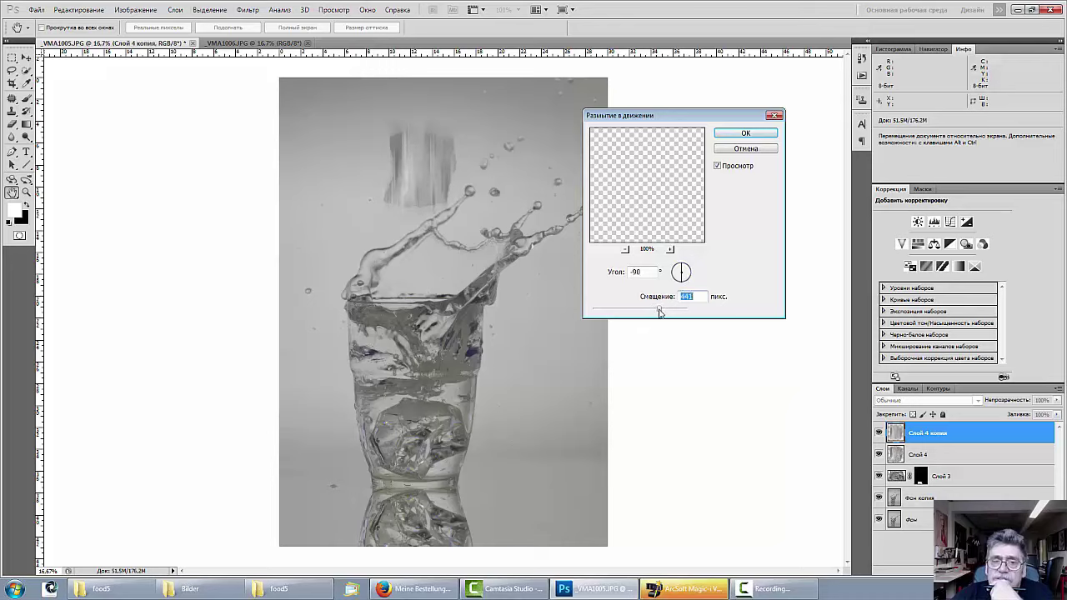
pyautogui.click(746, 134)
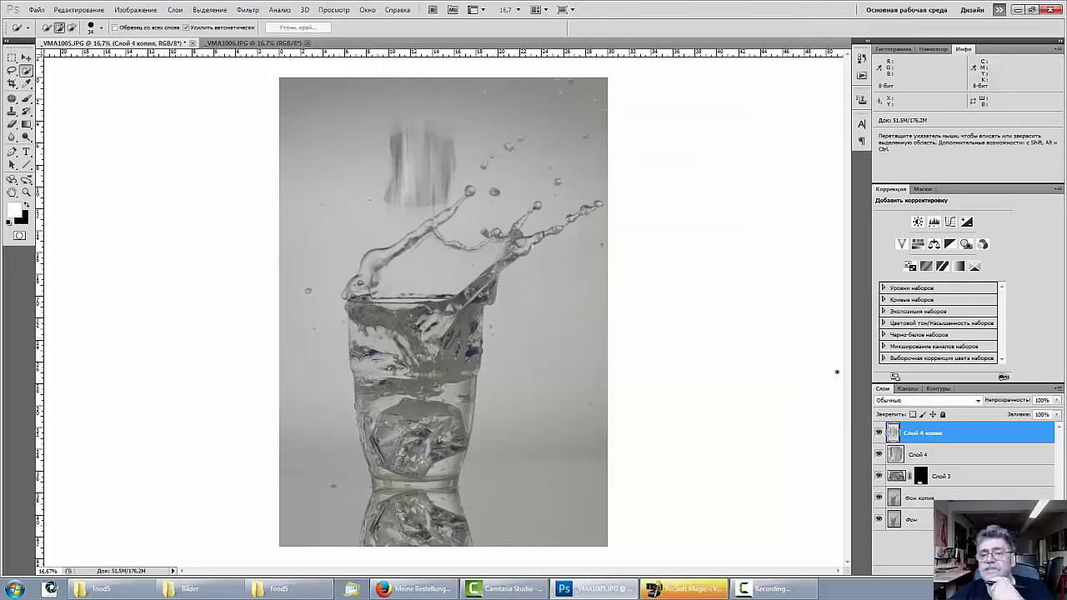
# Move the blurred ice cube copy below the sharp cube layer and keep the copy selected
pyautogui.moveTo(938, 436); pyautogui.dragTo(942, 457)
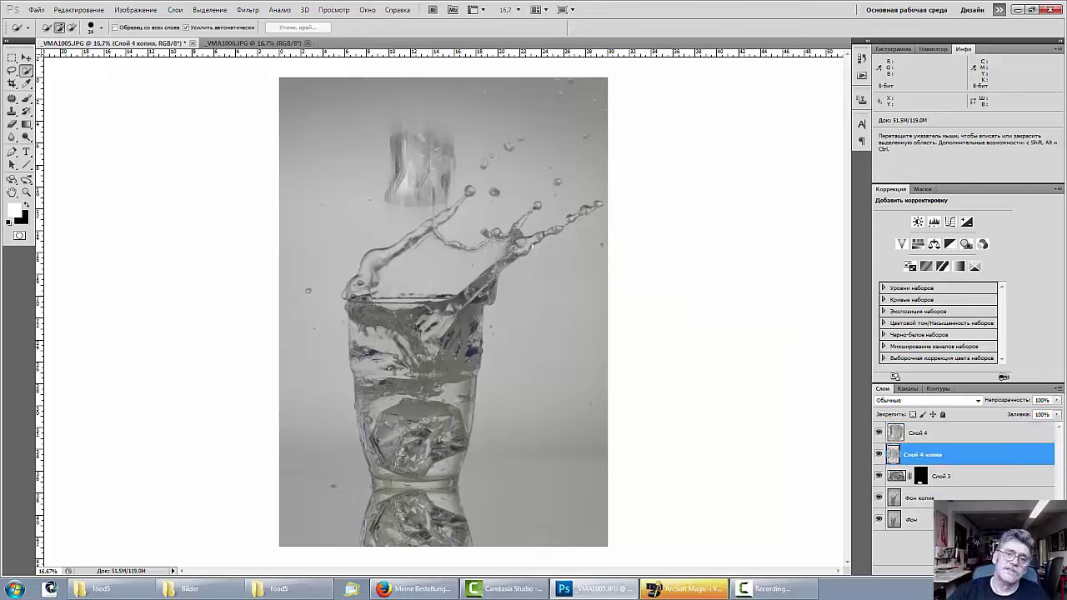
pyautogui.click(932, 434)
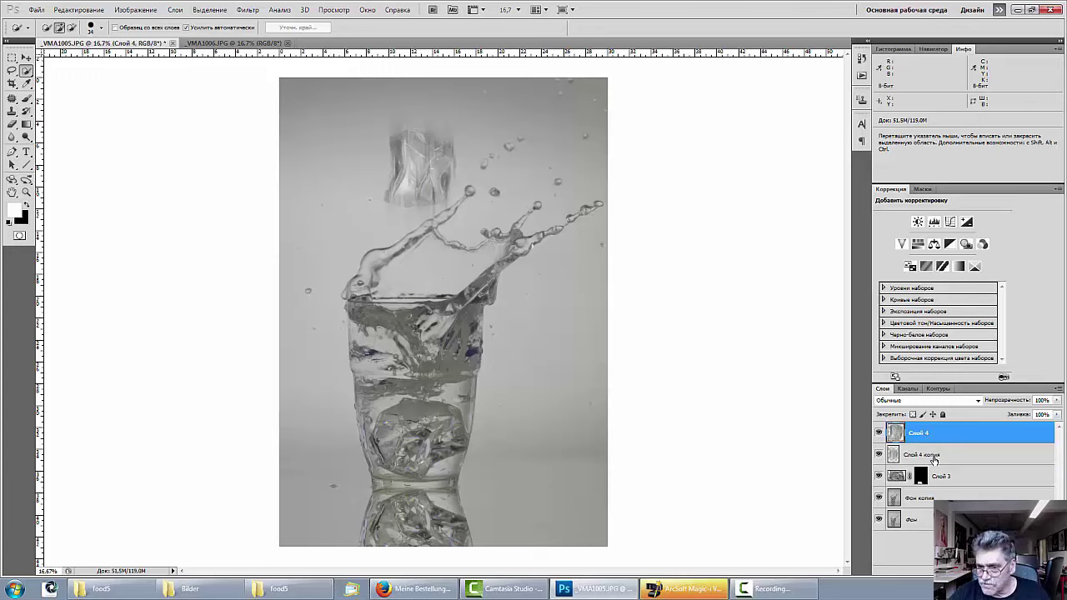
pyautogui.moveTo(933, 461)
pyautogui.mouseDown()
pyautogui.moveTo(928, 433)
pyautogui.moveTo(930, 454)
pyautogui.mouseUp()
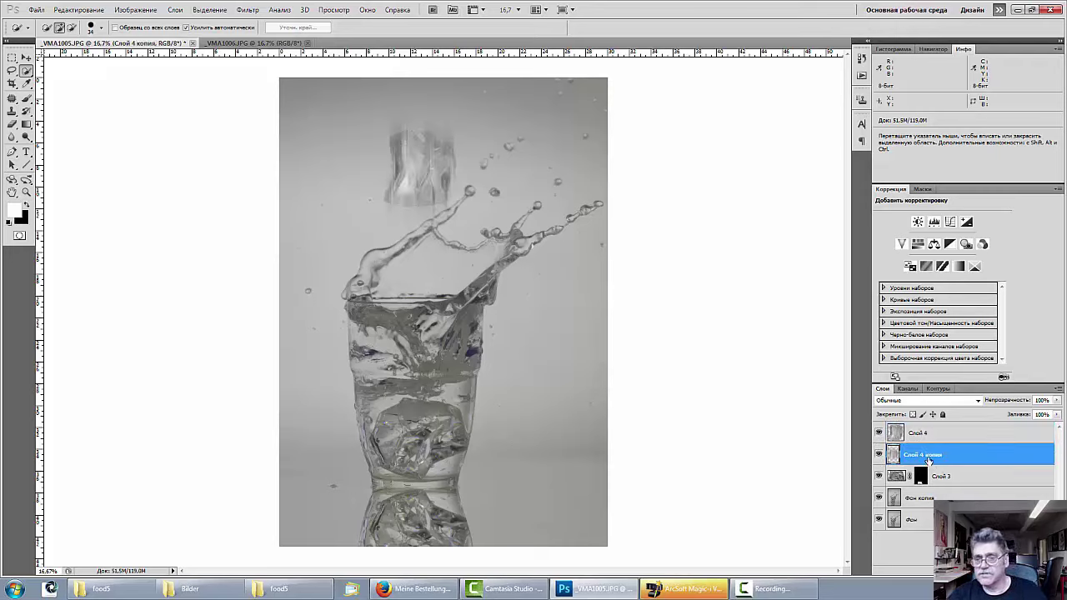
pyautogui.click(928, 435)
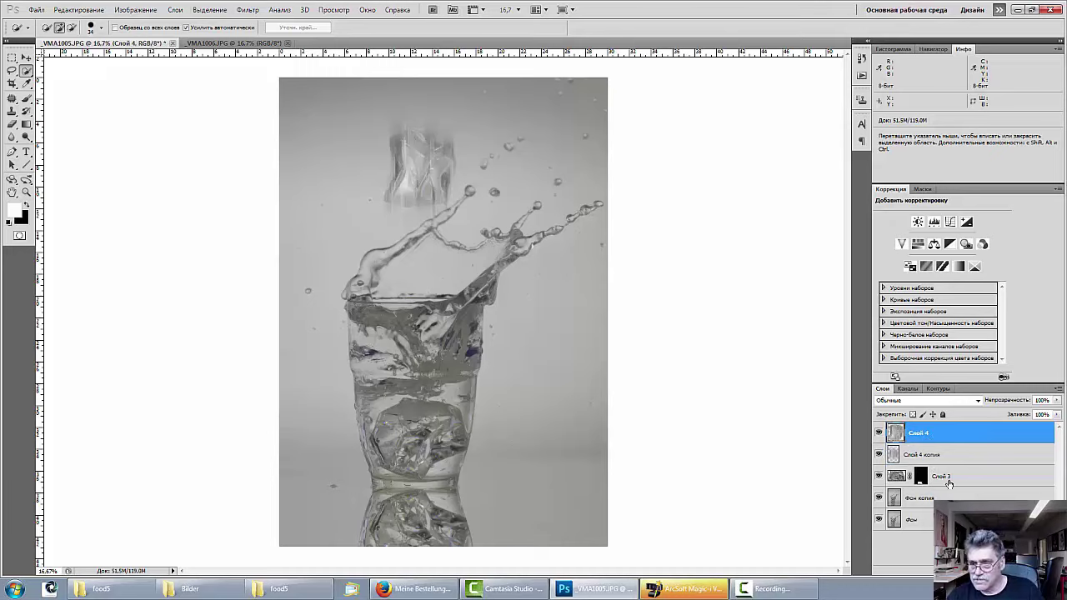
pyautogui.click(926, 455)
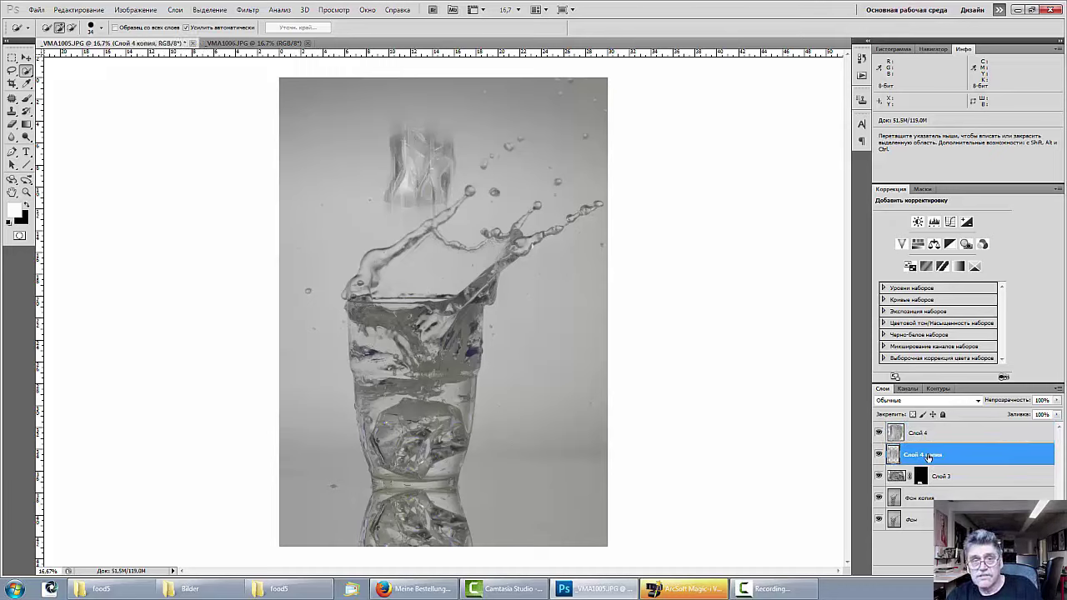
# Shift the blurred copy upward to form a trail above the ice cube and reduce its opacity to 44%
pyautogui.click(26, 58)
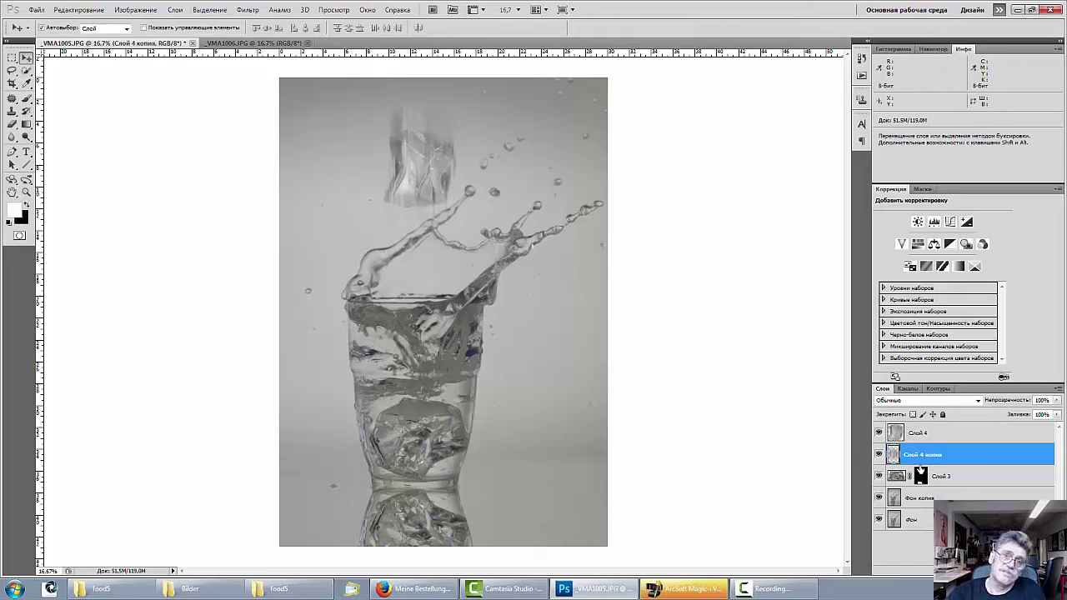
pyautogui.press('Delete')
pyautogui.hotkey('ctrl', 'z')
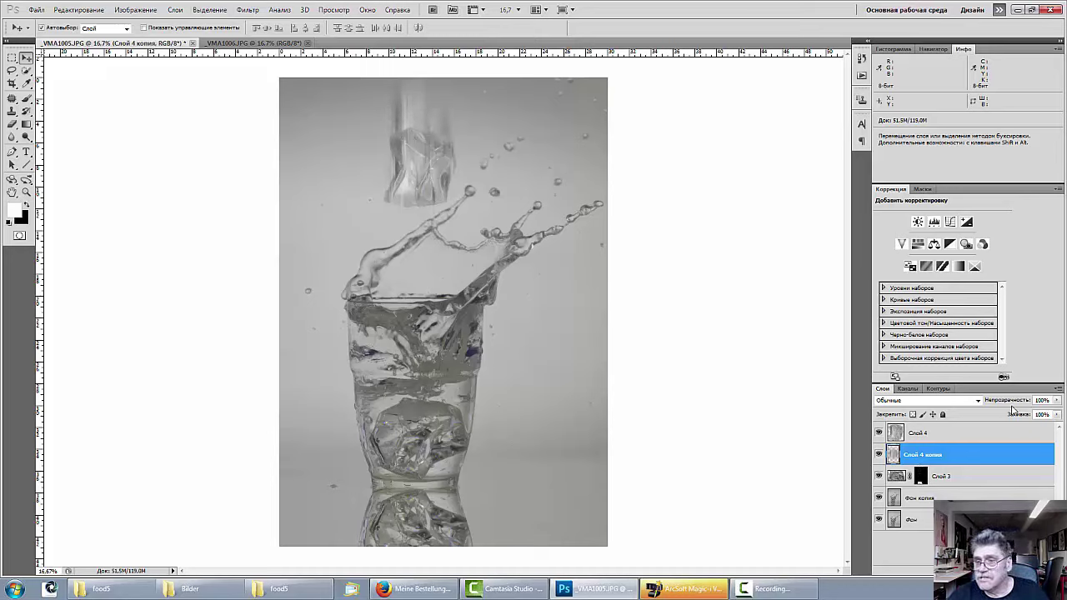
pyautogui.moveTo(1011, 401); pyautogui.dragTo(982, 402)
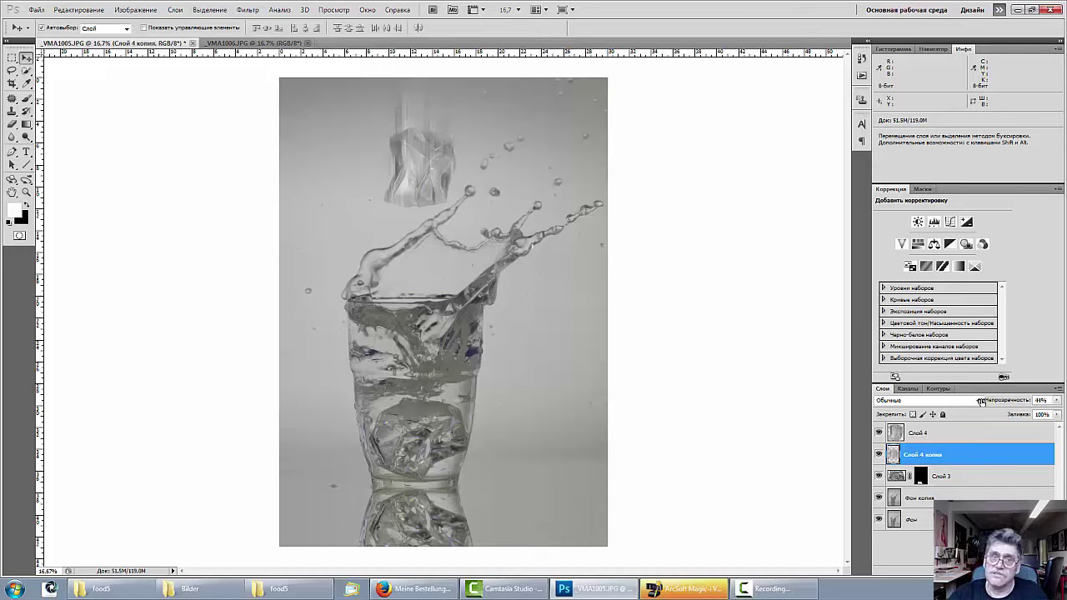
# Add a mask to the sharp ice cube layer and paint over its upper part with a soft black 463-pixel brush
pyautogui.click(920, 434)
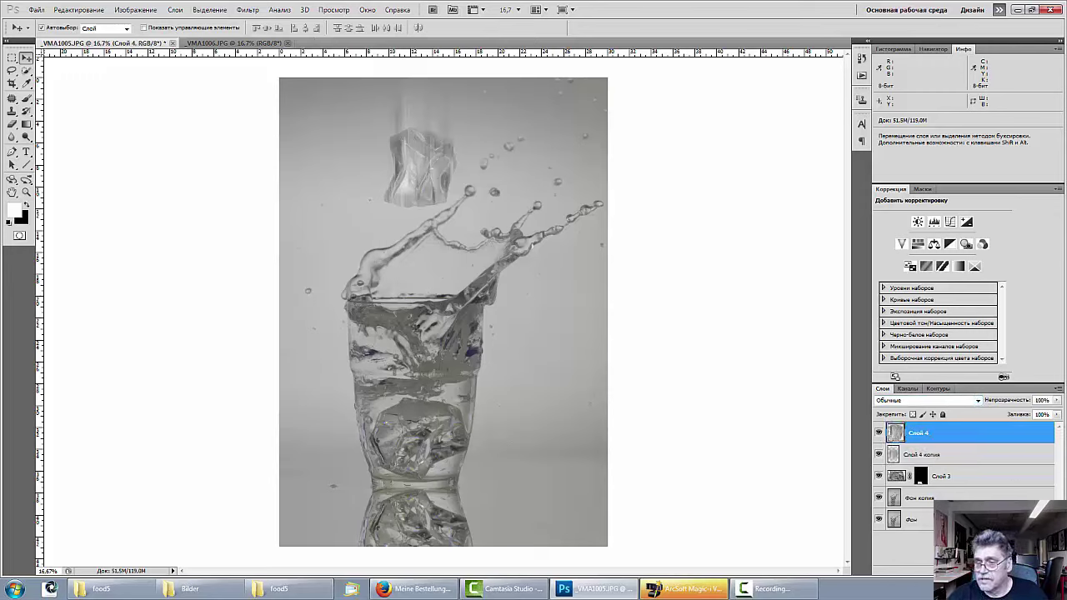
pyautogui.click(962, 565)
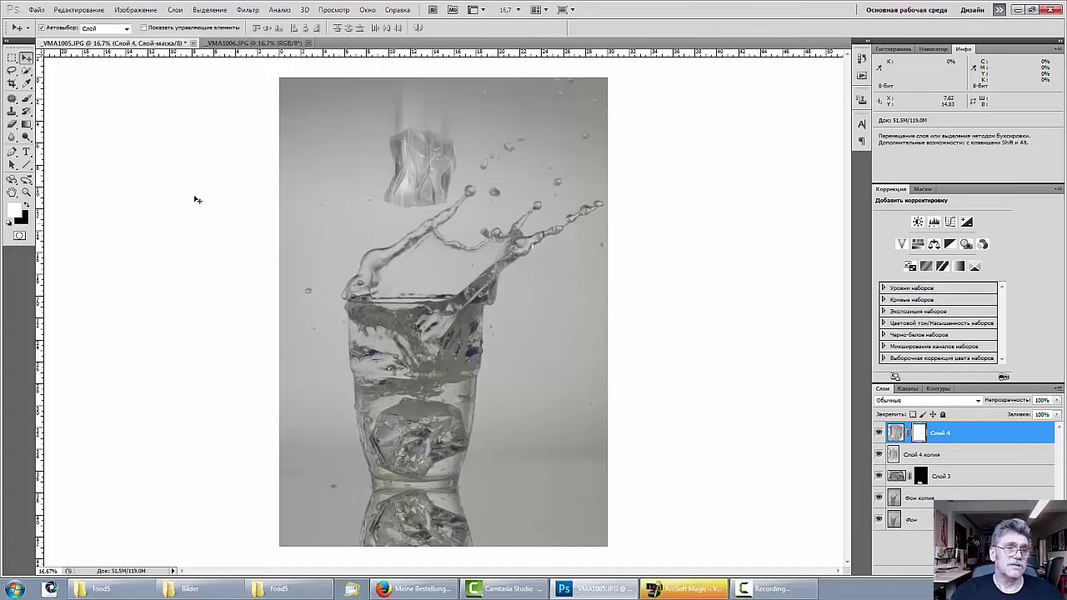
pyautogui.click(26, 99)
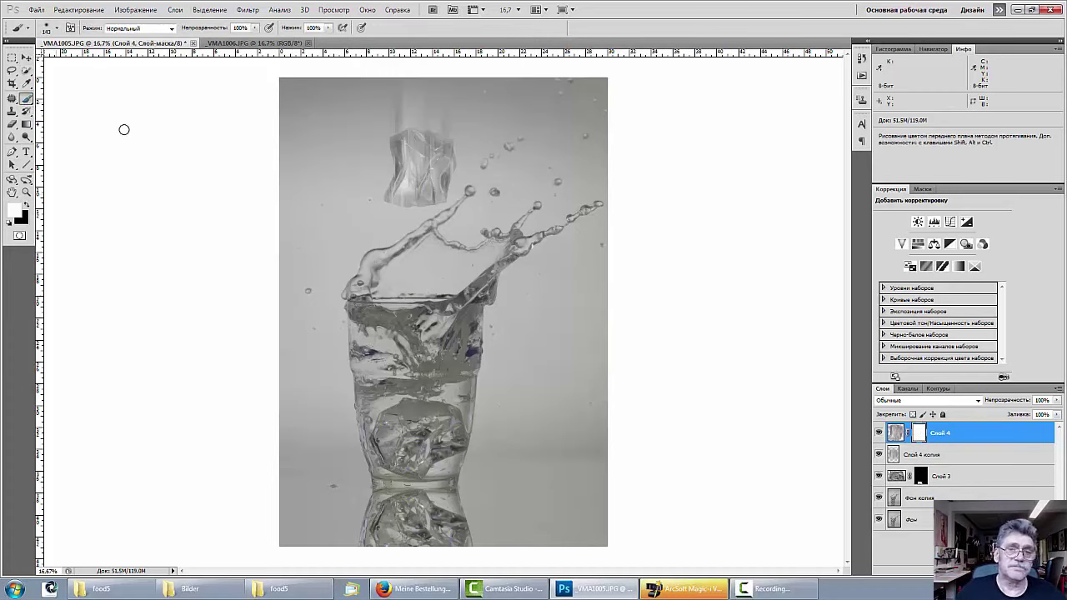
pyautogui.rightClick(451, 222)
pyautogui.moveTo(527, 247); pyautogui.dragTo(550, 243)
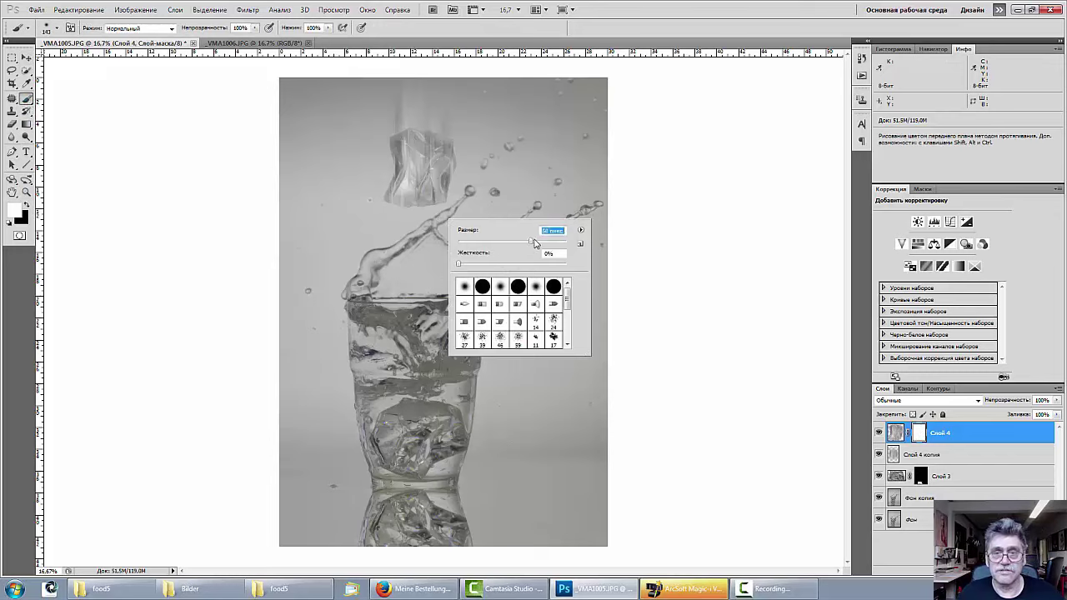
pyautogui.click(414, 158)
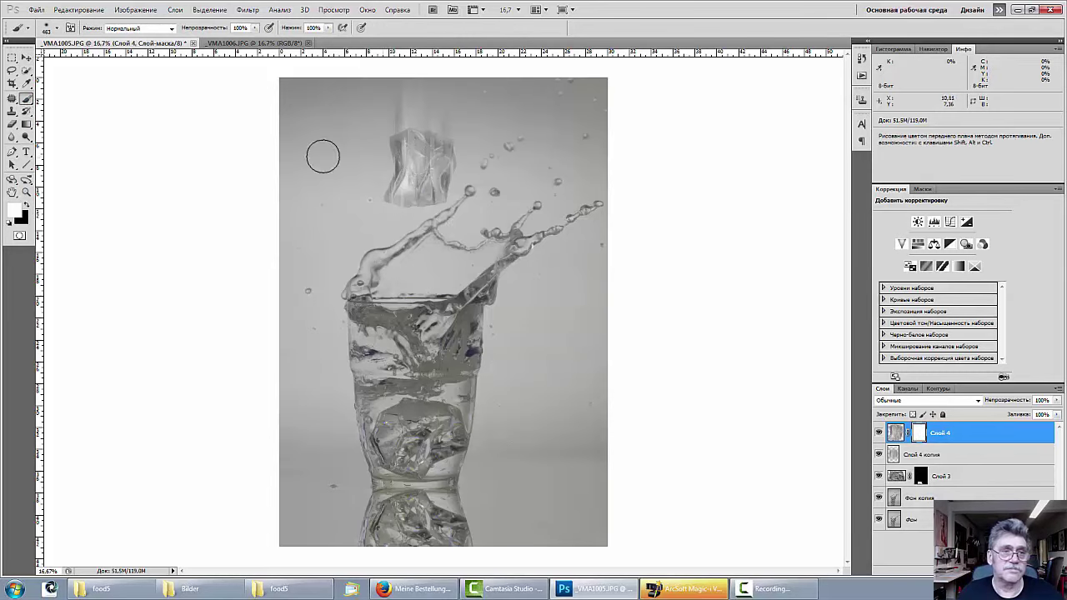
pyautogui.click(25, 204)
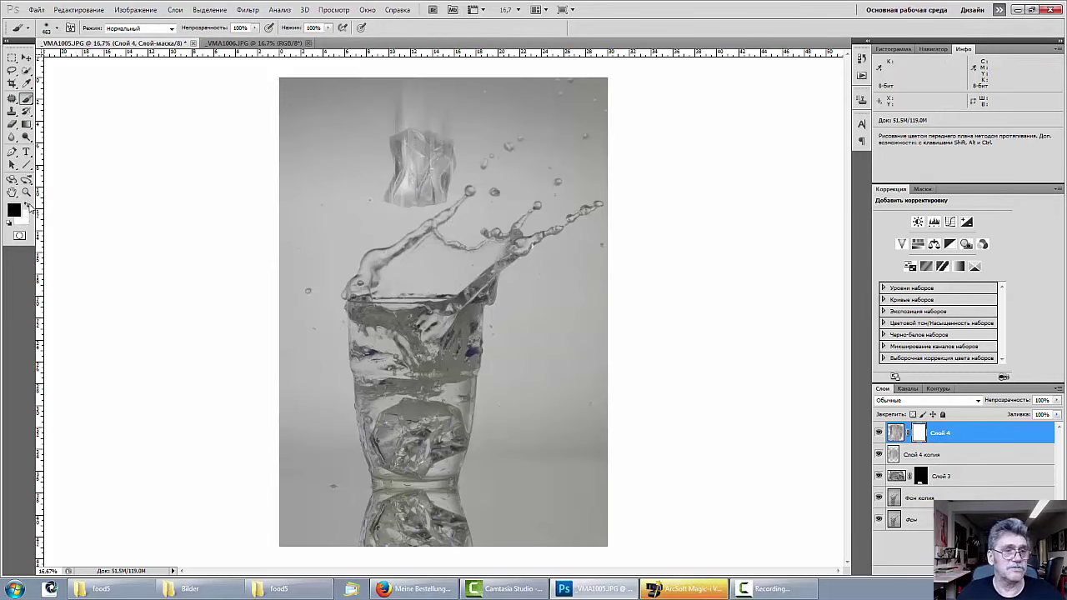
pyautogui.moveTo(414, 151)
pyautogui.mouseDown()
pyautogui.moveTo(417, 171)
pyautogui.moveTo(428, 162)
pyautogui.mouseUp()
# Refine the ice cube layer's mask with a much smaller soft brush, painting inside the cube alternately in black and white
pyautogui.hotkey('ctrl', '+')
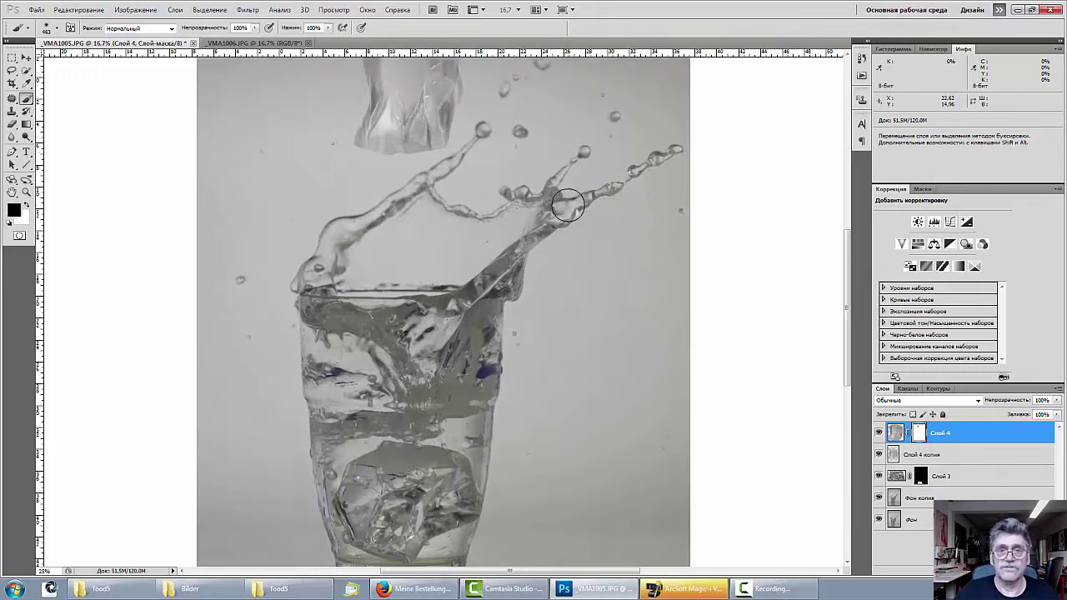
pyautogui.moveTo(401, 226); pyautogui.dragTo(430, 360)
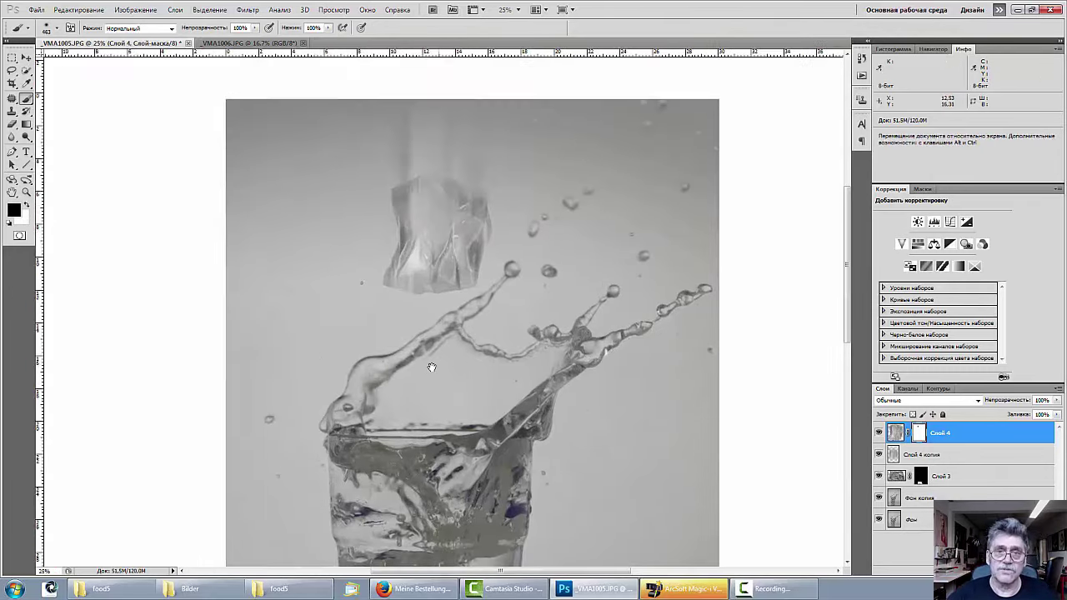
pyautogui.rightClick(652, 221)
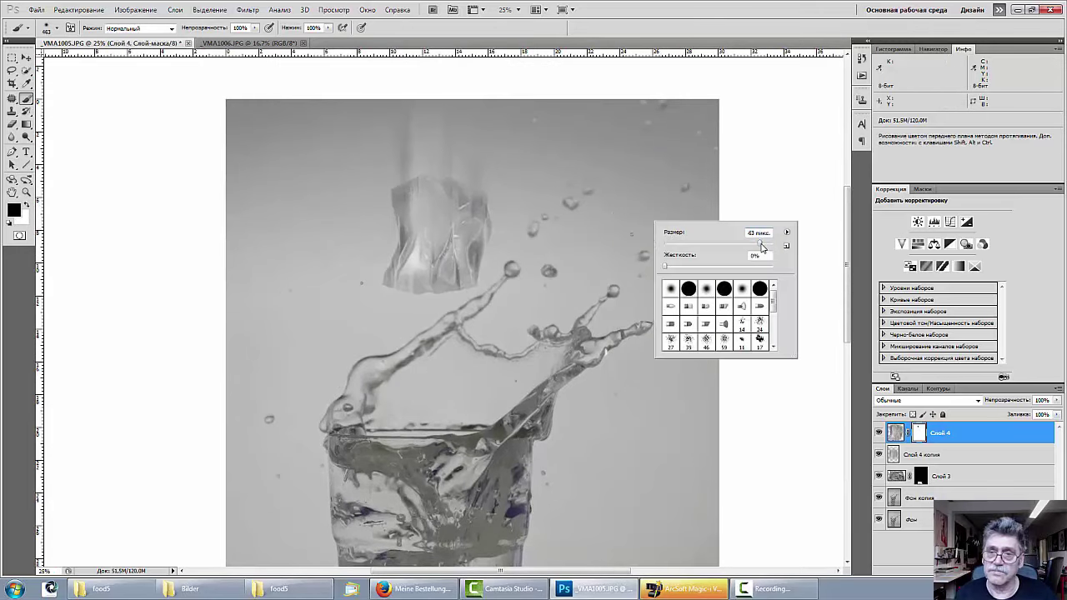
pyautogui.moveTo(761, 247); pyautogui.dragTo(688, 245)
pyautogui.click(433, 218)
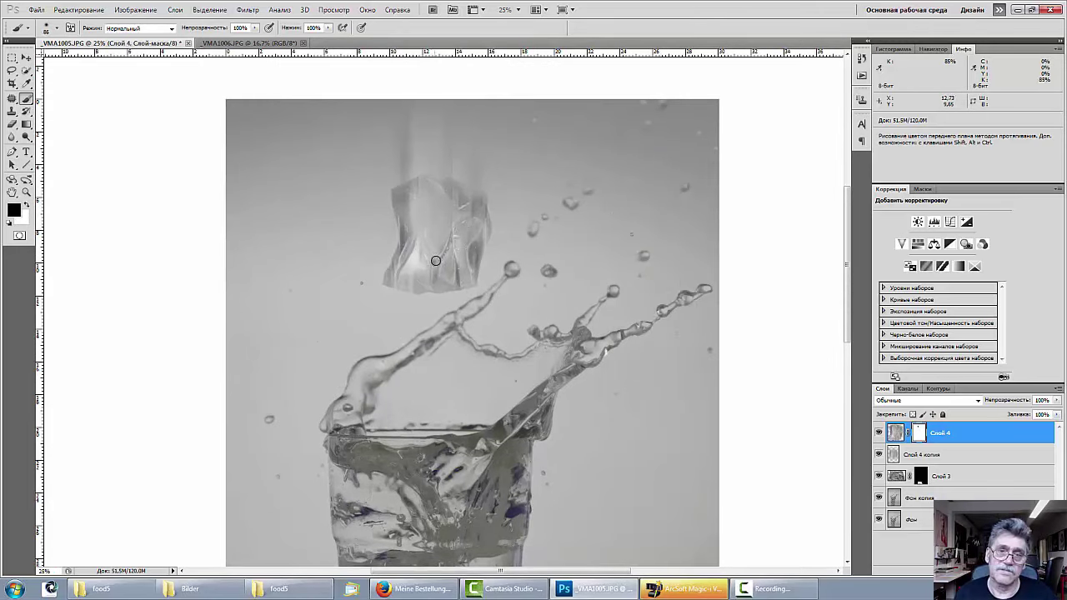
pyautogui.click(26, 206)
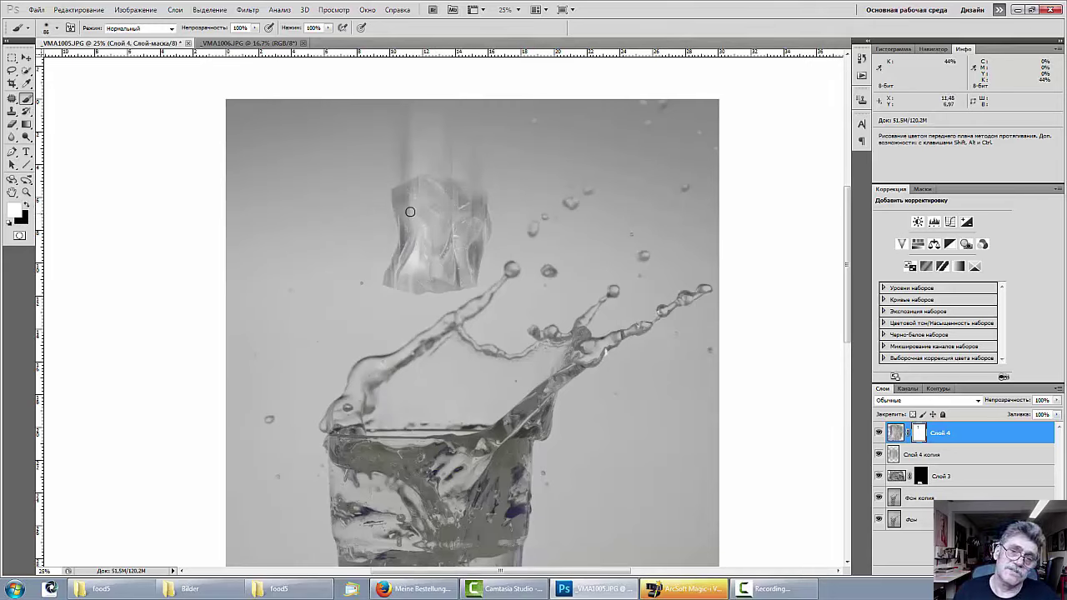
pyautogui.click(27, 206)
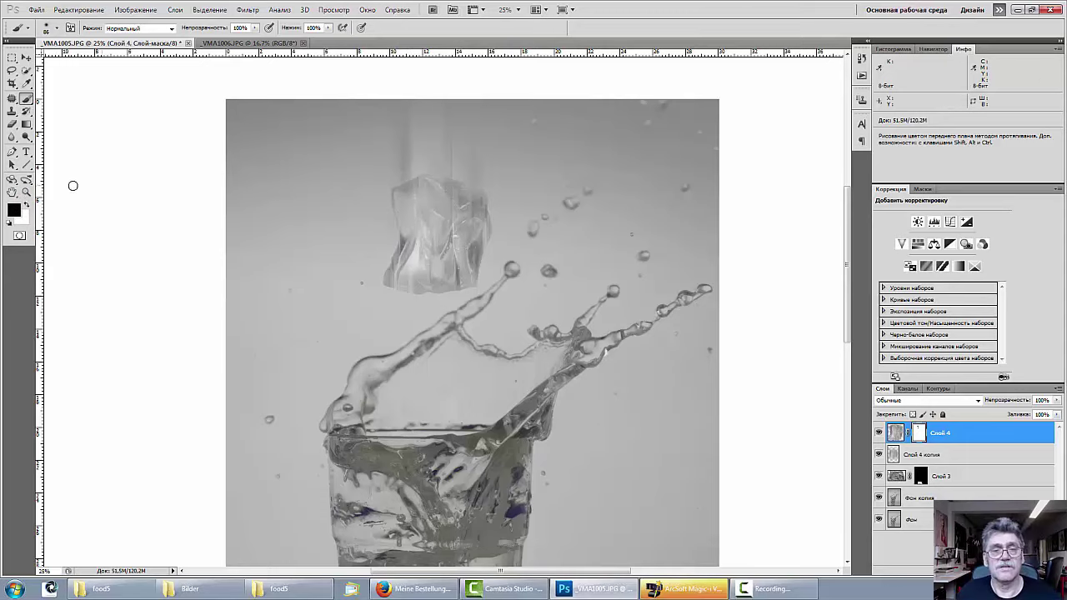
pyautogui.press('ctrl')
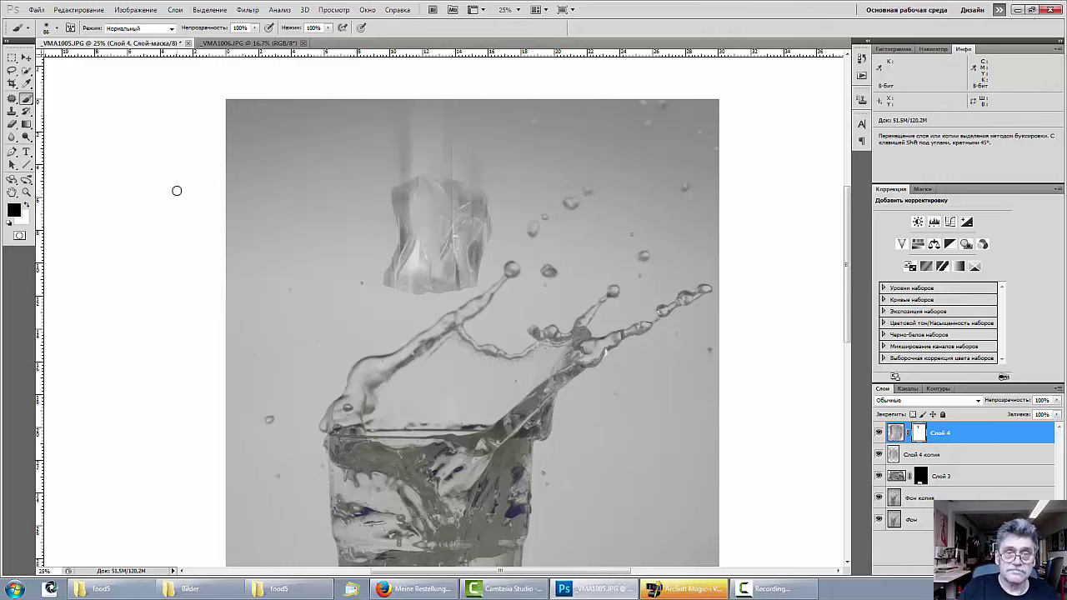
pyautogui.press('shift')
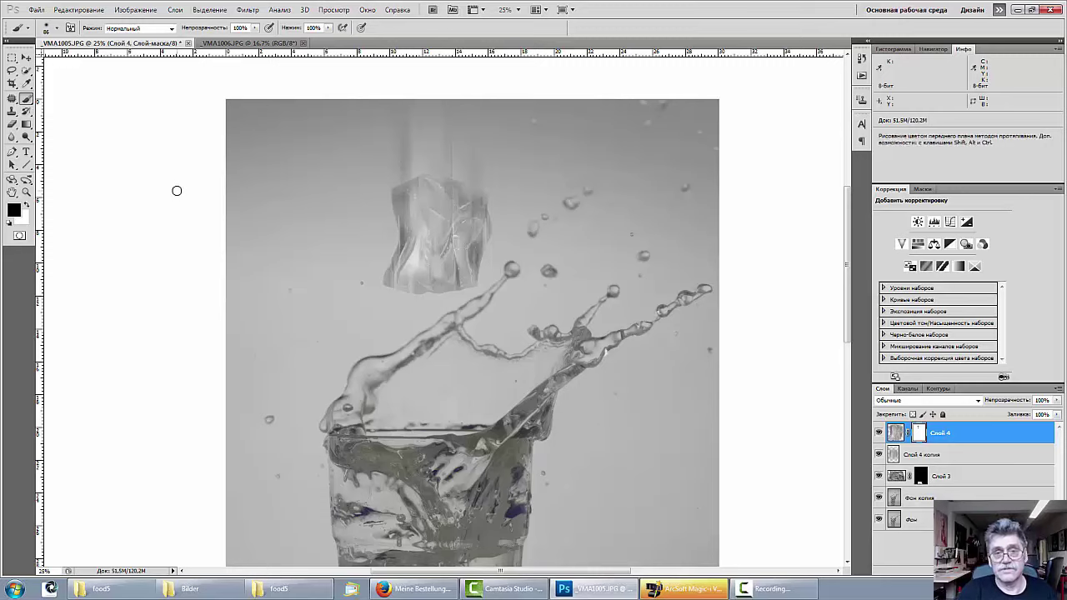
# Patch out the dark speck on the table beside the glass base, working on the Фон копия layer, and deselect
pyautogui.hotkey('ctrl', '-')
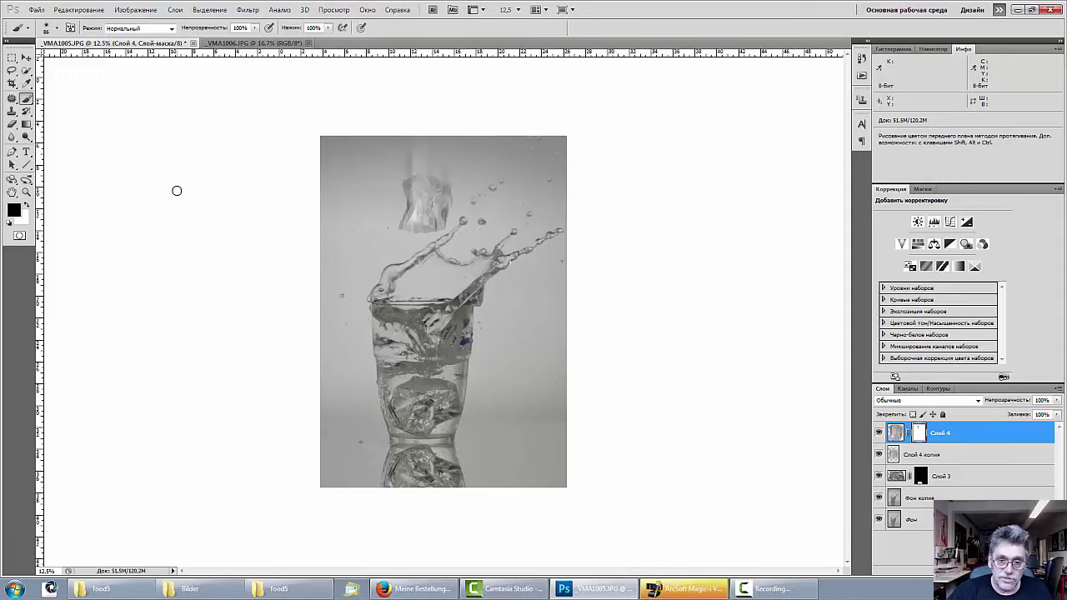
pyautogui.hotkey('ctrl', '+')
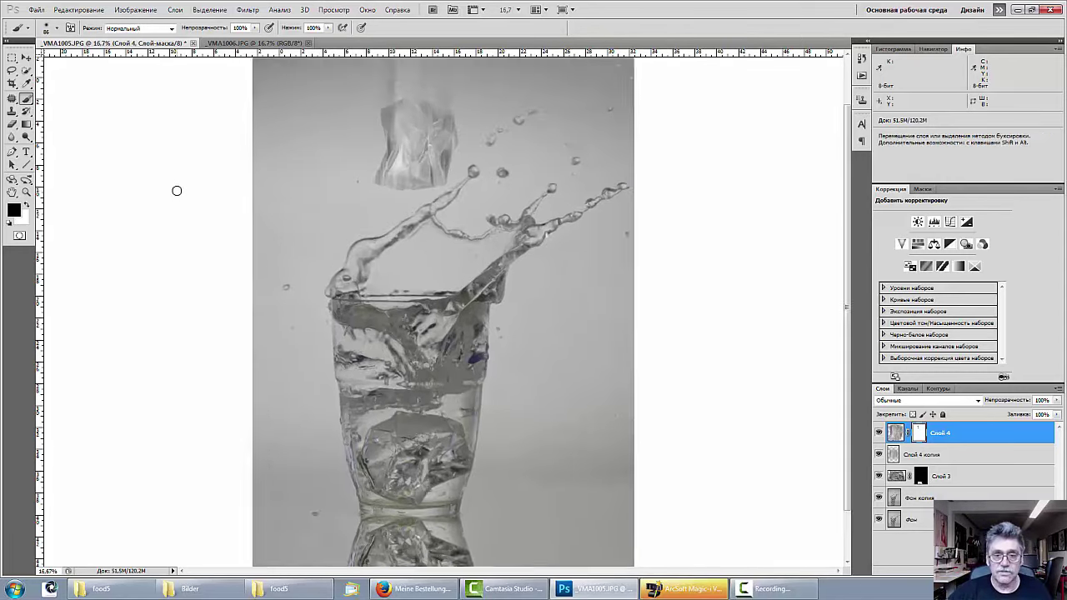
pyautogui.moveTo(208, 208)
pyautogui.mouseDown()
pyautogui.moveTo(221, 150)
pyautogui.moveTo(175, 63)
pyautogui.mouseUp()
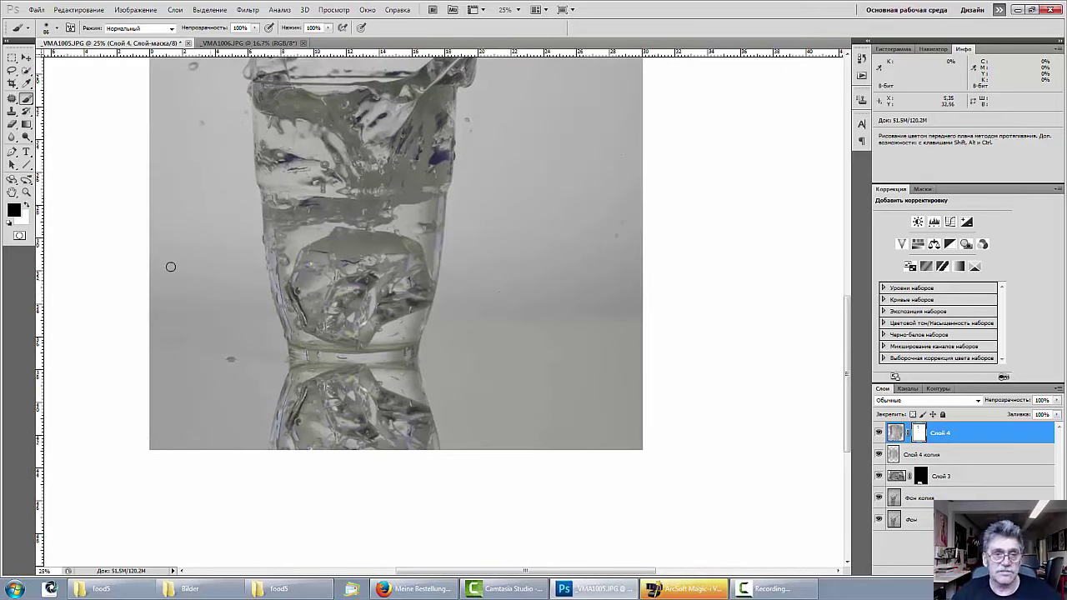
pyautogui.click(12, 98)
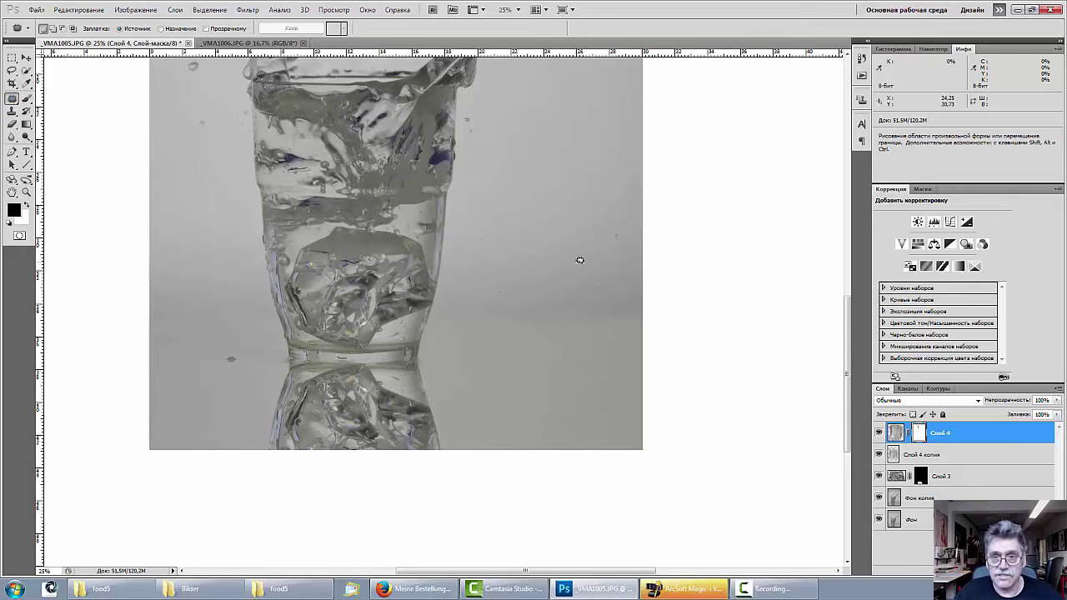
pyautogui.click(618, 222)
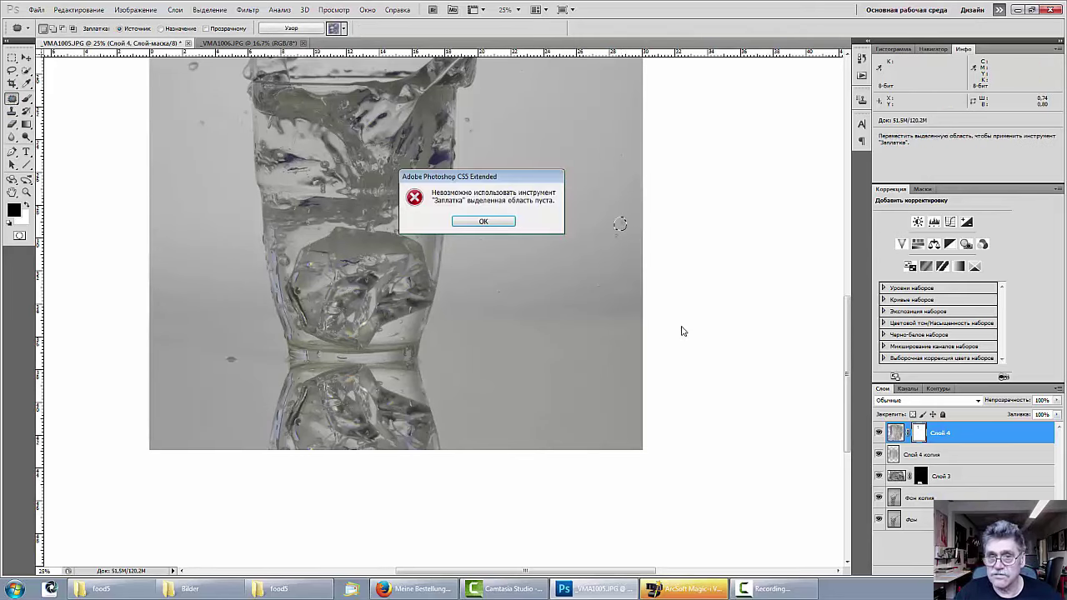
pyautogui.click(483, 221)
pyautogui.click(911, 497)
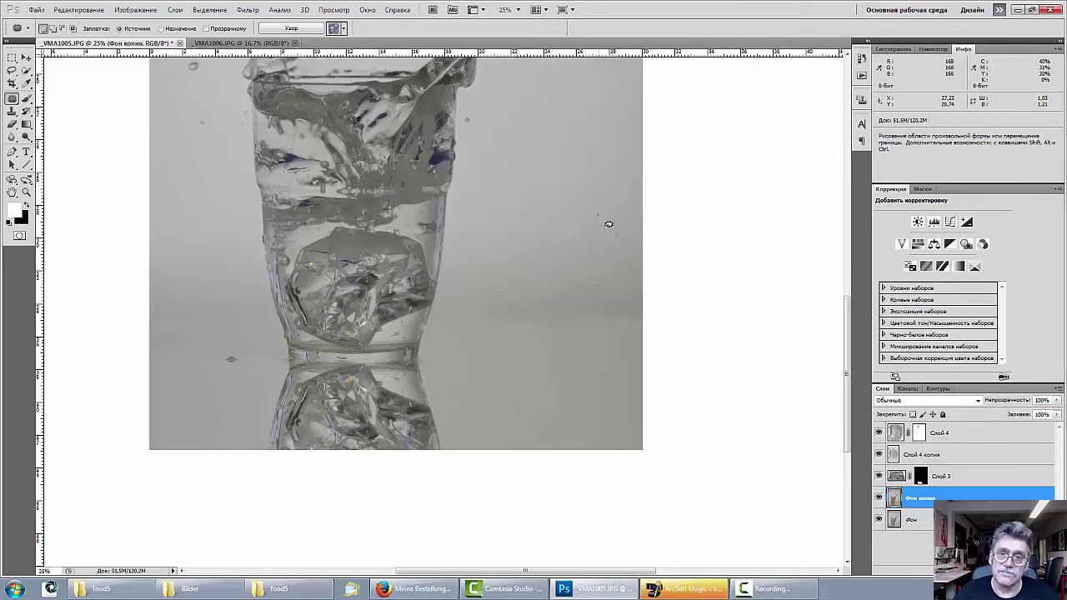
pyautogui.moveTo(233, 353)
pyautogui.mouseDown()
pyautogui.moveTo(262, 365)
pyautogui.moveTo(242, 369)
pyautogui.moveTo(247, 388)
pyautogui.moveTo(267, 367)
pyautogui.moveTo(241, 380)
pyautogui.moveTo(203, 367)
pyautogui.mouseUp()
pyautogui.click(241, 368)
pyautogui.hotkey('ctrl', 'd')
# Set the Smudge tool to a 22-pixel brush and smudge the right end of the glass base at its reflection
pyautogui.hotkey('ctrl', '+')
pyautogui.hotkey('ctrl', '+')
pyautogui.hotkey('ctrl', '+')
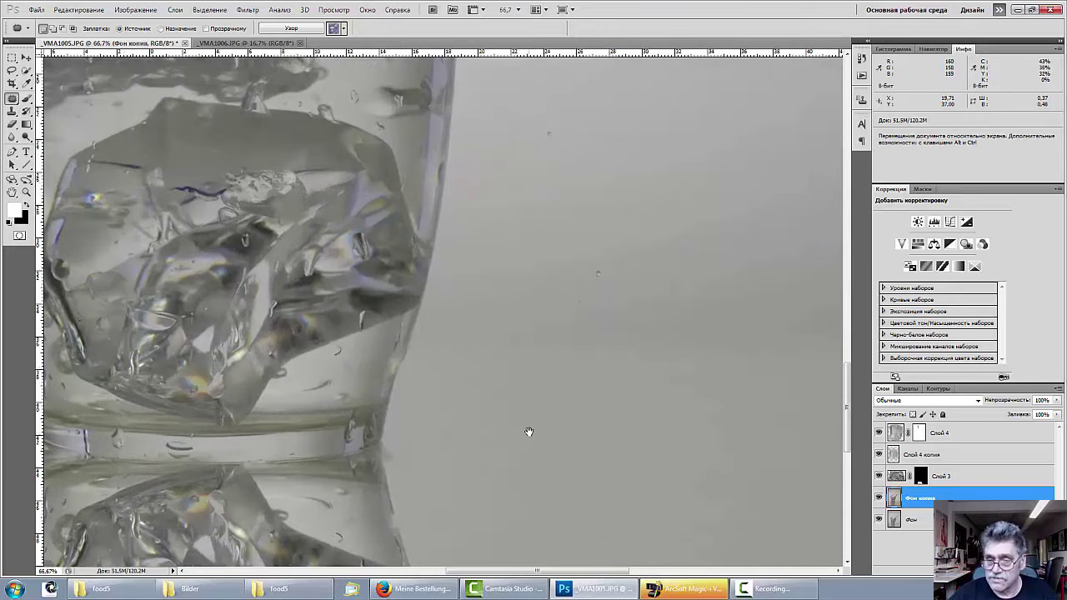
pyautogui.moveTo(528, 431); pyautogui.dragTo(524, 236)
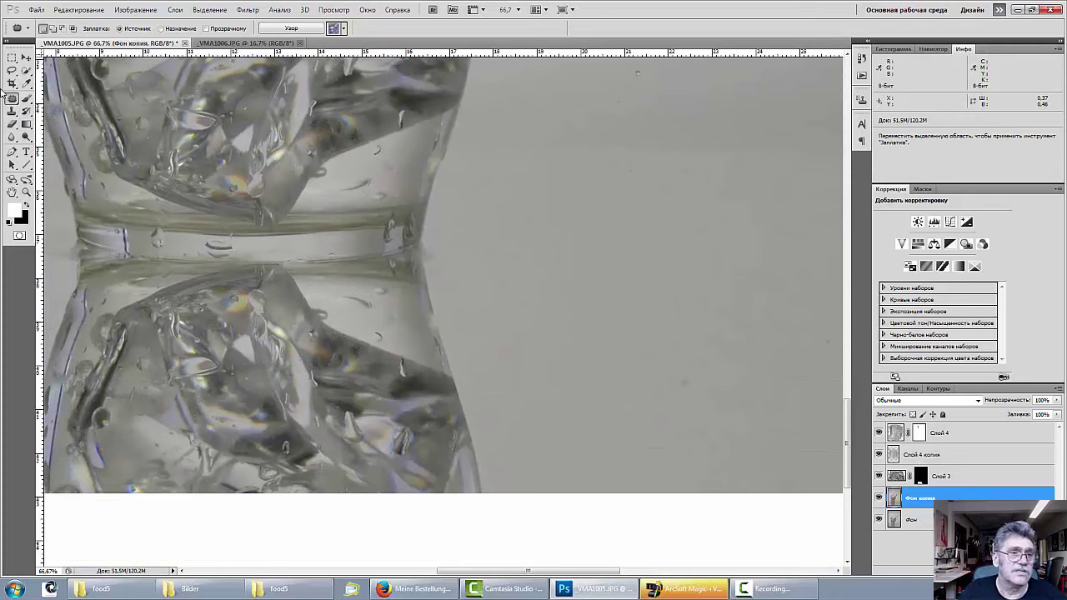
pyautogui.click(11, 136)
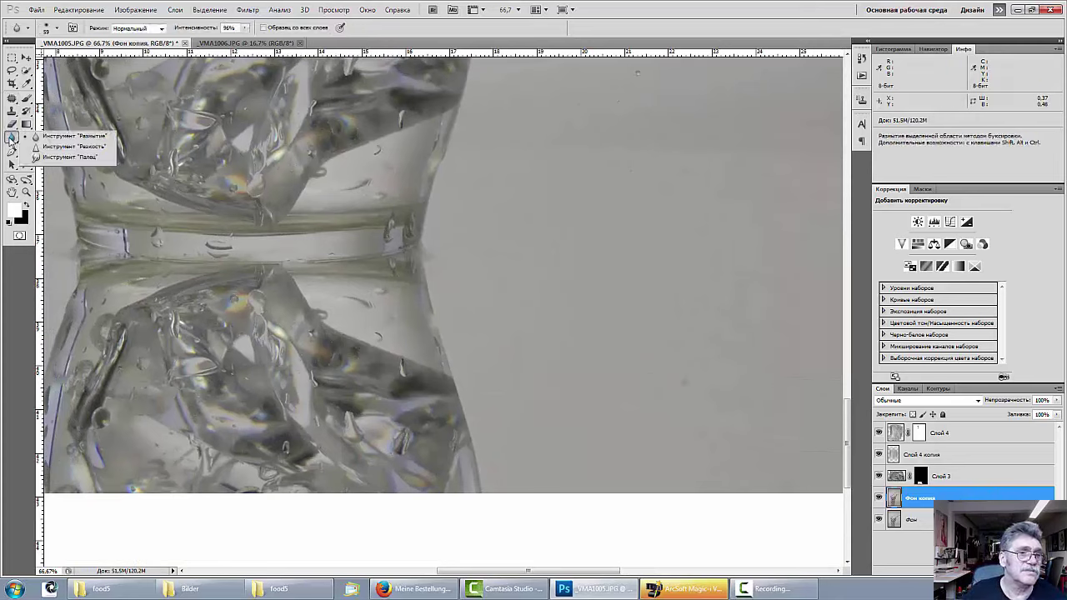
pyautogui.click(36, 156)
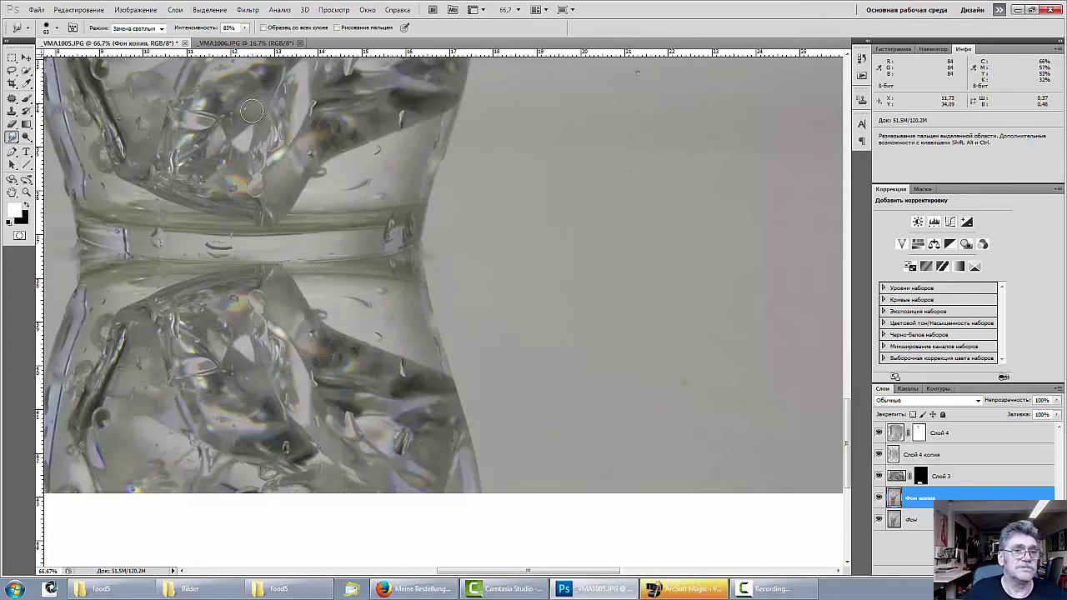
pyautogui.rightClick(433, 239)
pyautogui.moveTo(484, 264); pyautogui.dragTo(467, 267)
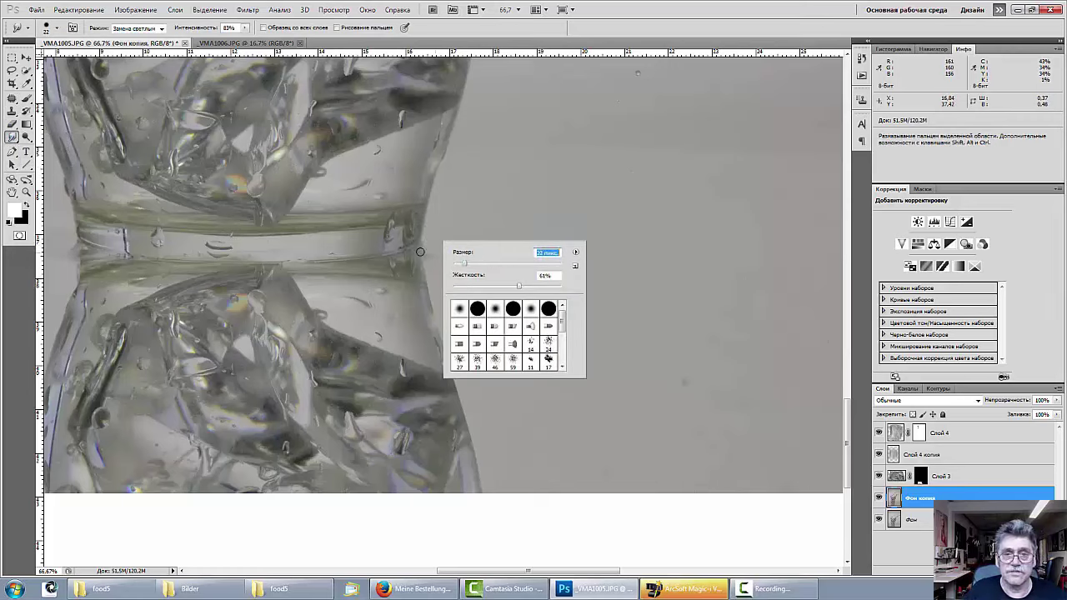
pyautogui.click(425, 245)
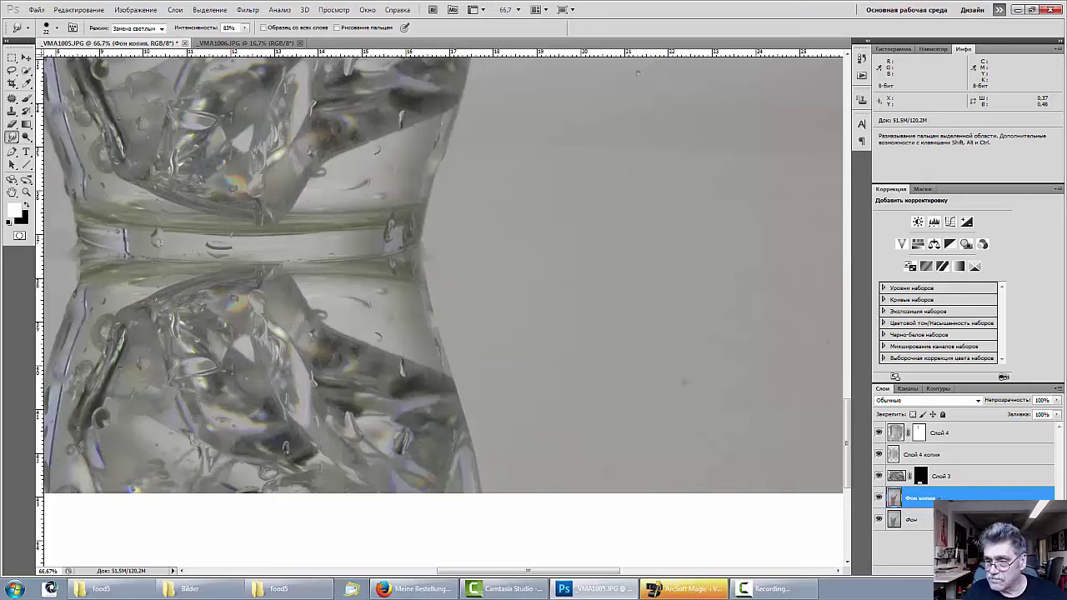
# Merge the Слой 3 layer down into Фон копия and smudge the glass base's edge with sampling from all layers enabled
pyautogui.click(942, 481)
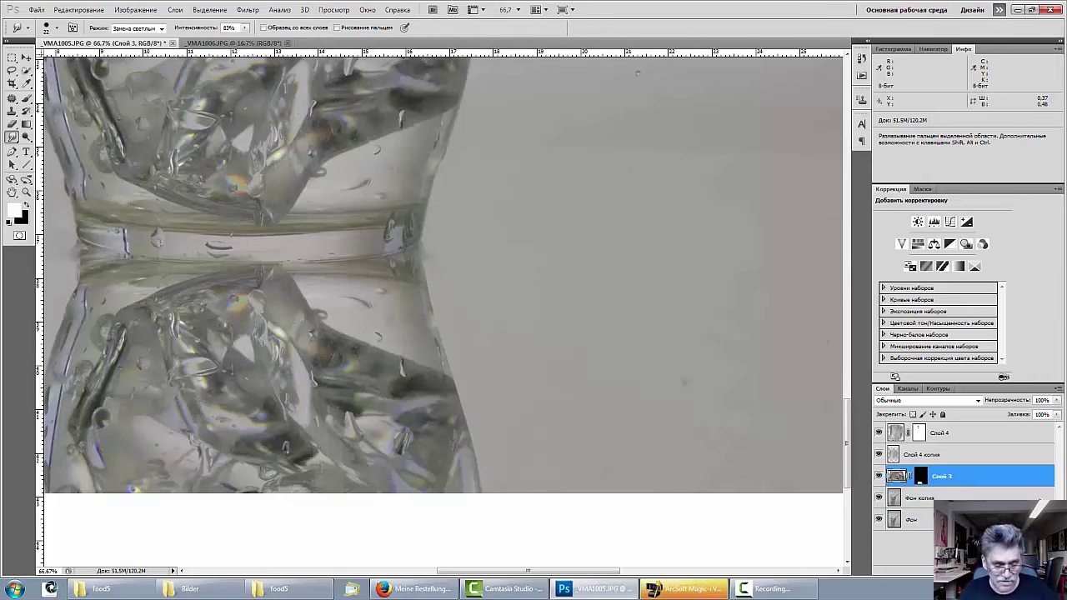
pyautogui.press('Delete')
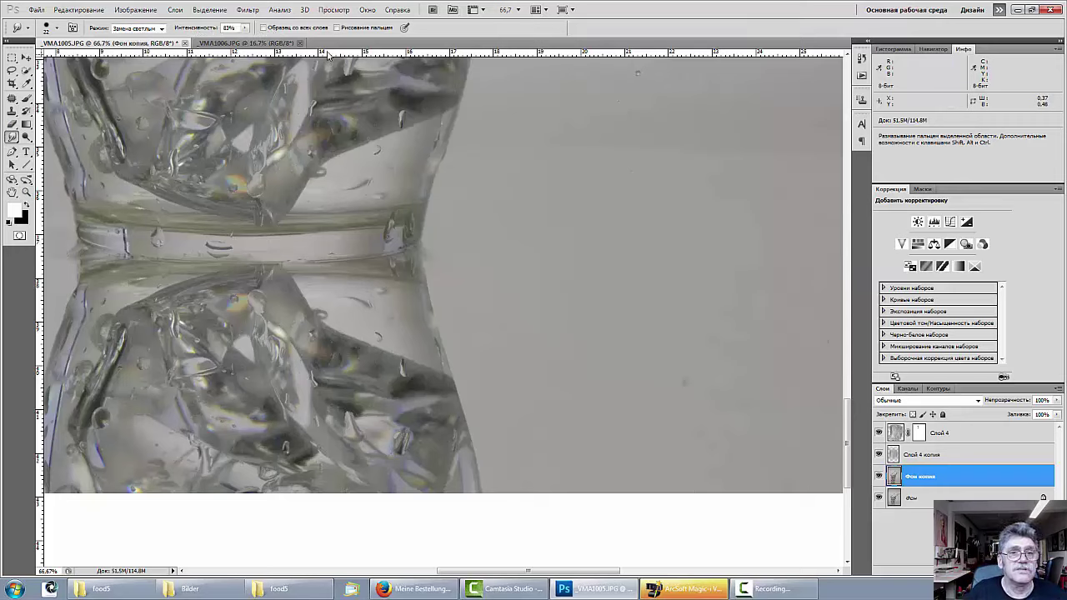
pyautogui.click(264, 27)
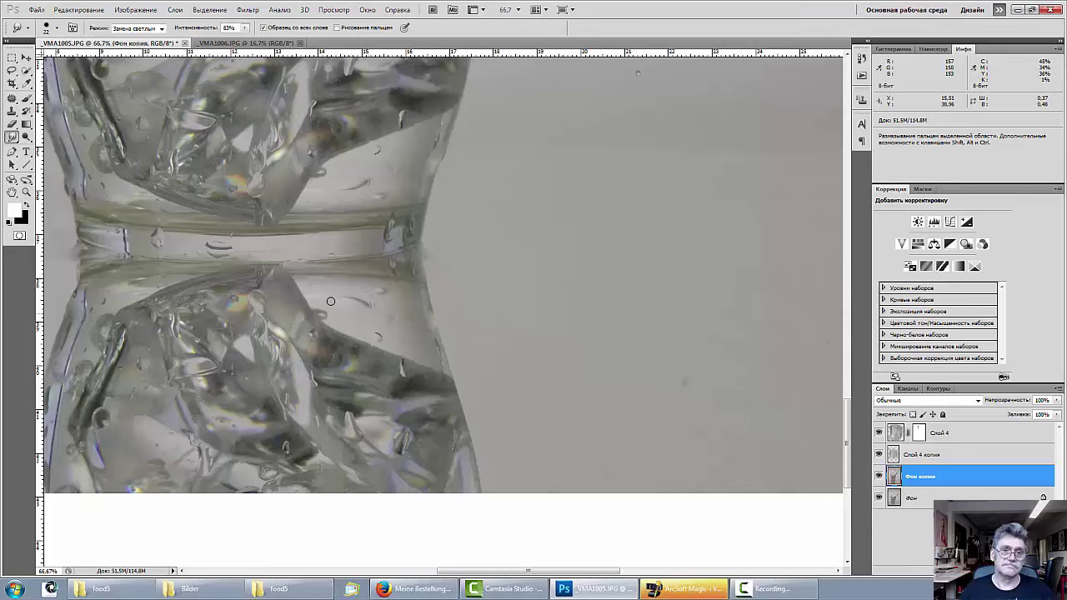
pyautogui.press('ctrl')
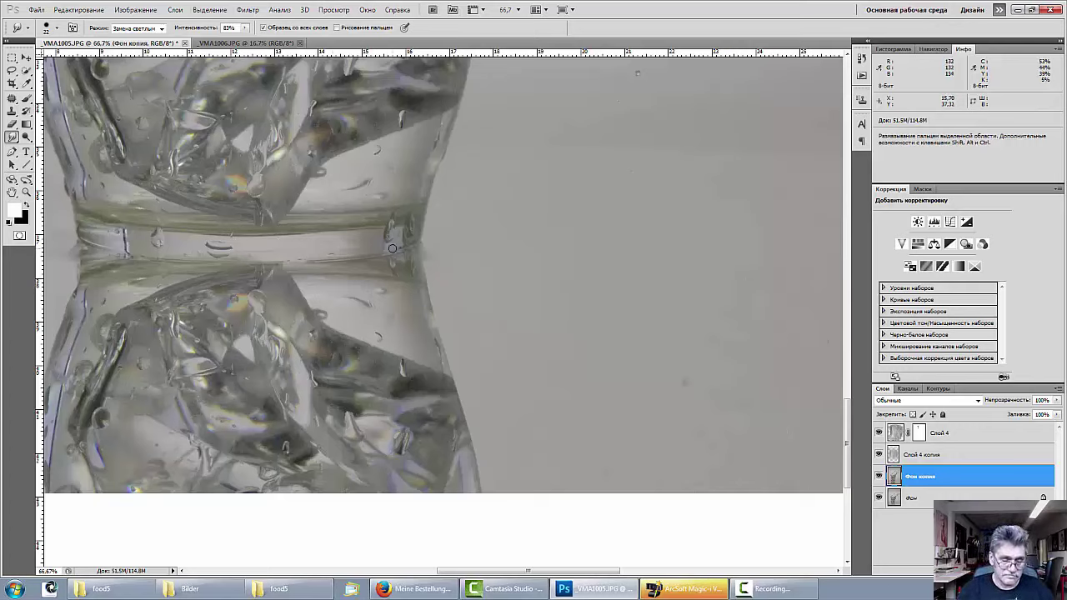
pyautogui.press('ctrl')
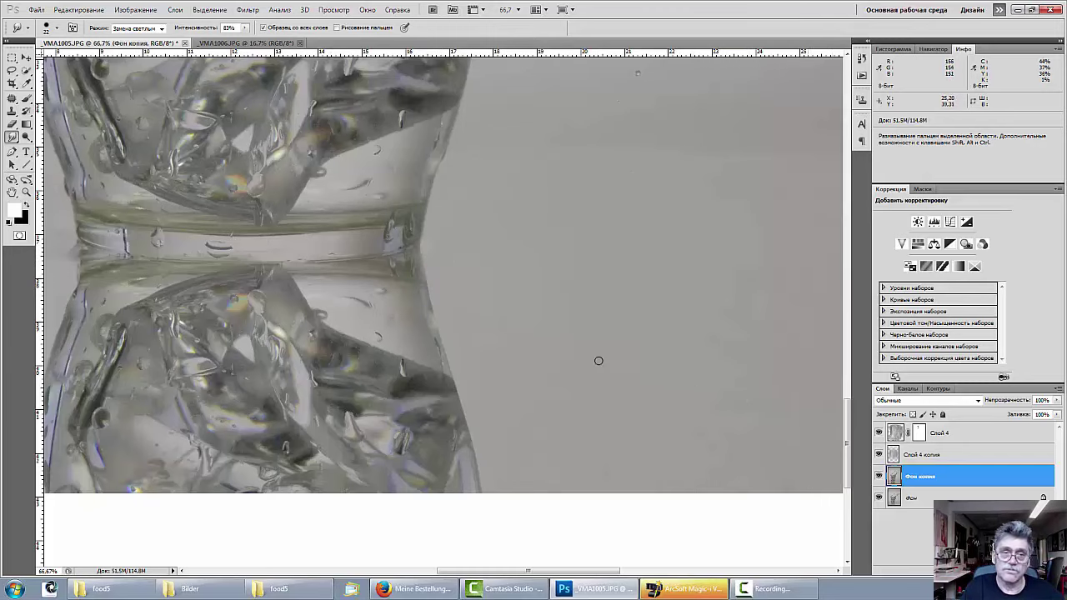
# Examine the glass, splash and surrounding background up close and as a whole for remaining specks and flaws
pyautogui.hscroll(-10, 599, 360)
pyautogui.scroll(3, 541, 333)
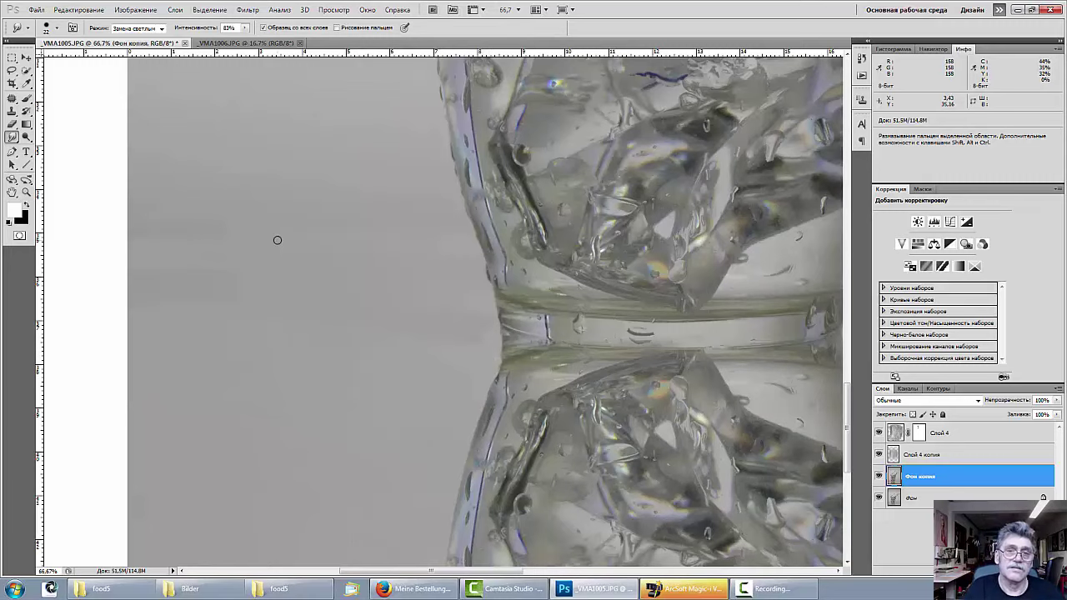
pyautogui.moveTo(277, 240); pyautogui.dragTo(334, 485)
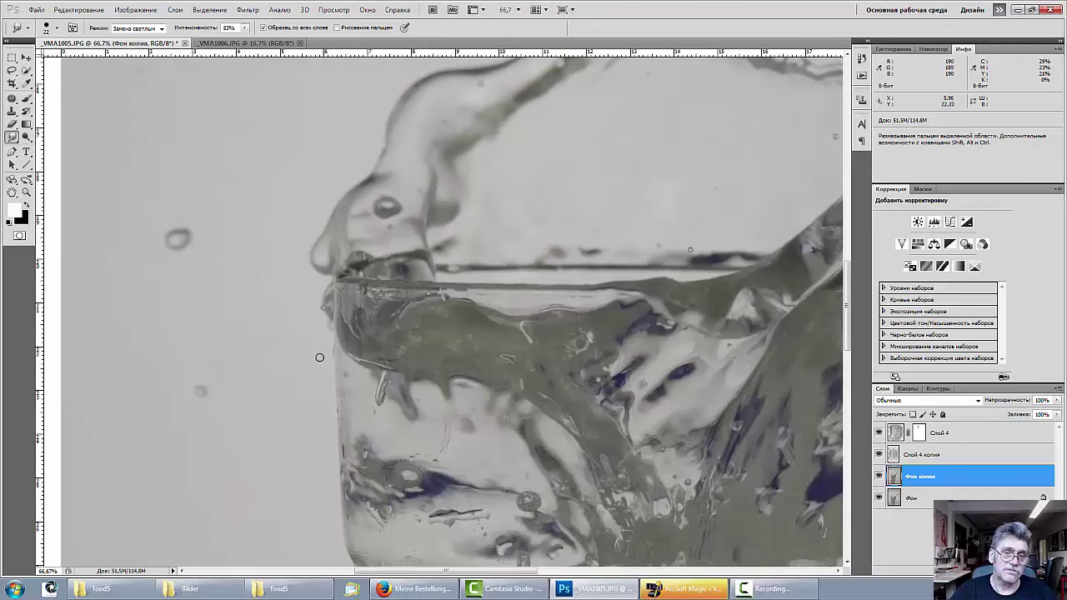
pyautogui.moveTo(299, 186); pyautogui.dragTo(356, 396)
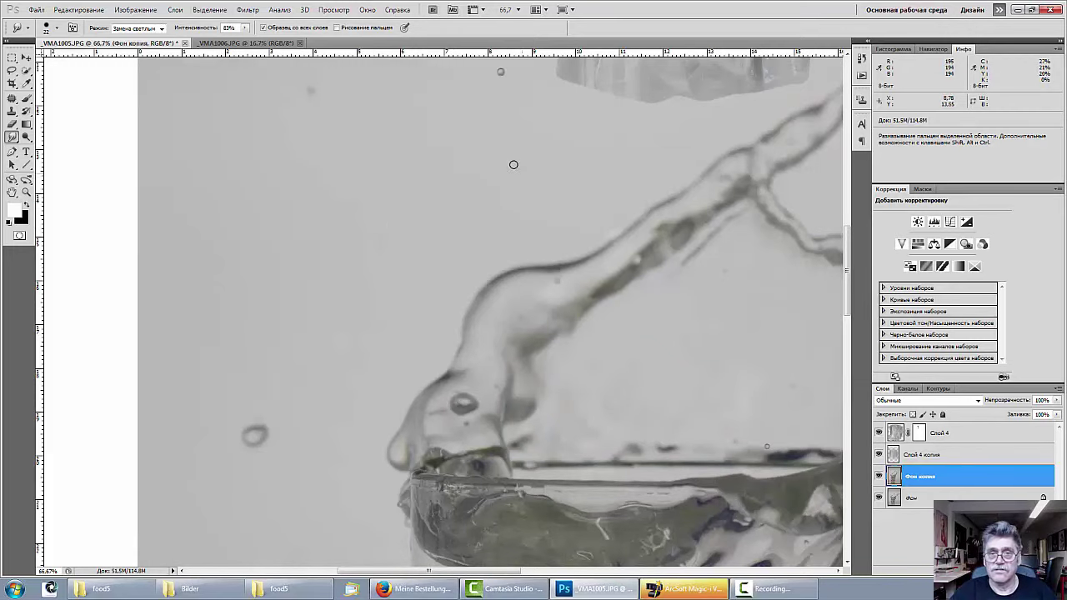
pyautogui.moveTo(634, 176); pyautogui.dragTo(157, 171)
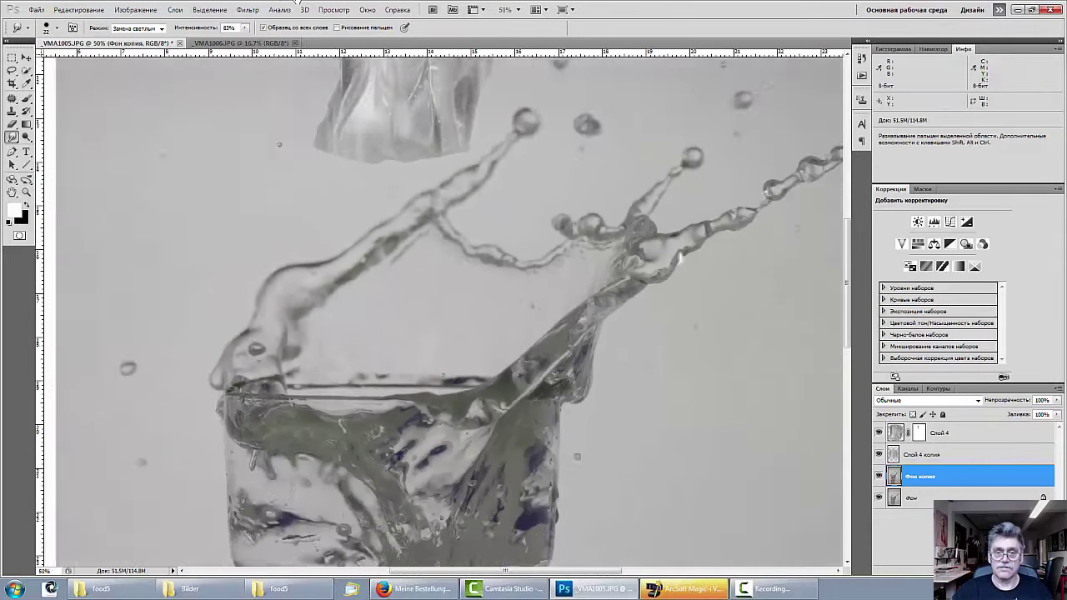
pyautogui.hotkey('ctrl', '-')
pyautogui.hotkey('ctrl', '-')
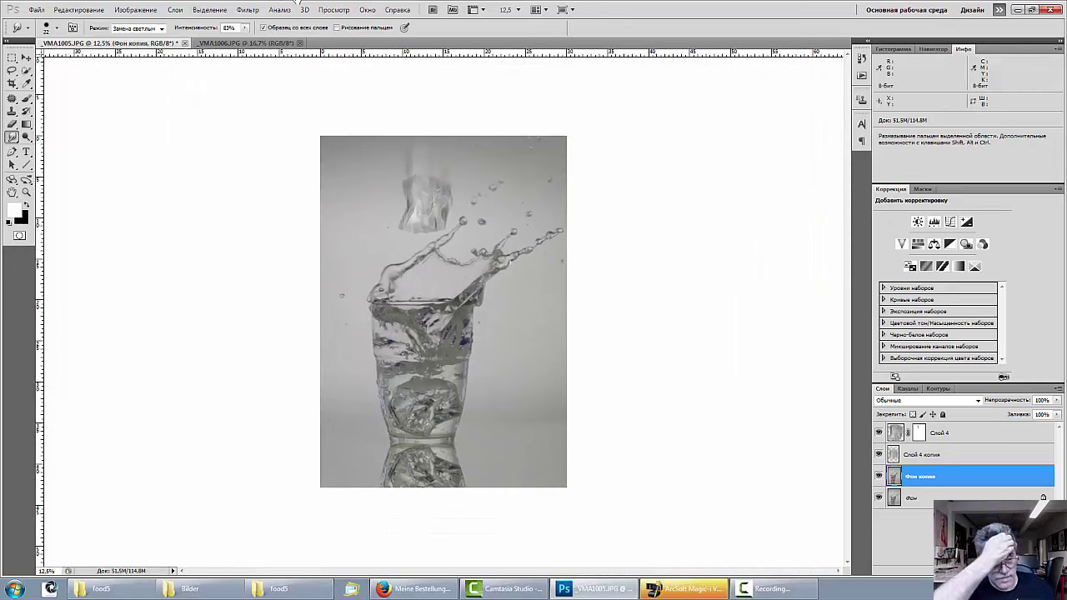
pyautogui.hotkey('ctrl', '+')
pyautogui.hotkey('ctrl', '+')
pyautogui.hotkey('ctrl', '+')
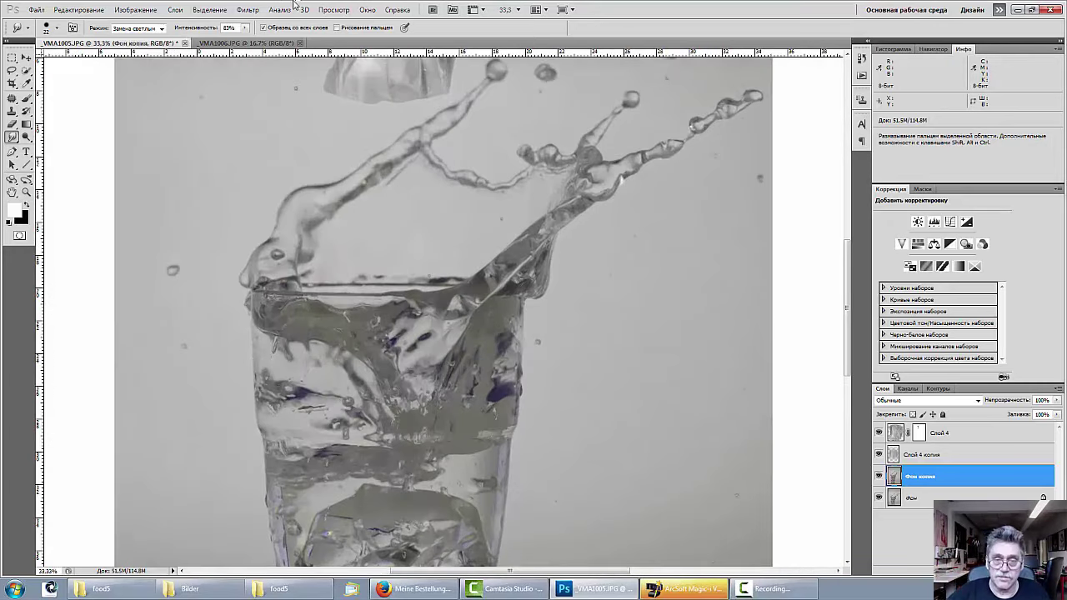
pyautogui.hotkey('ctrl', '+')
pyautogui.hotkey('ctrl', '+')
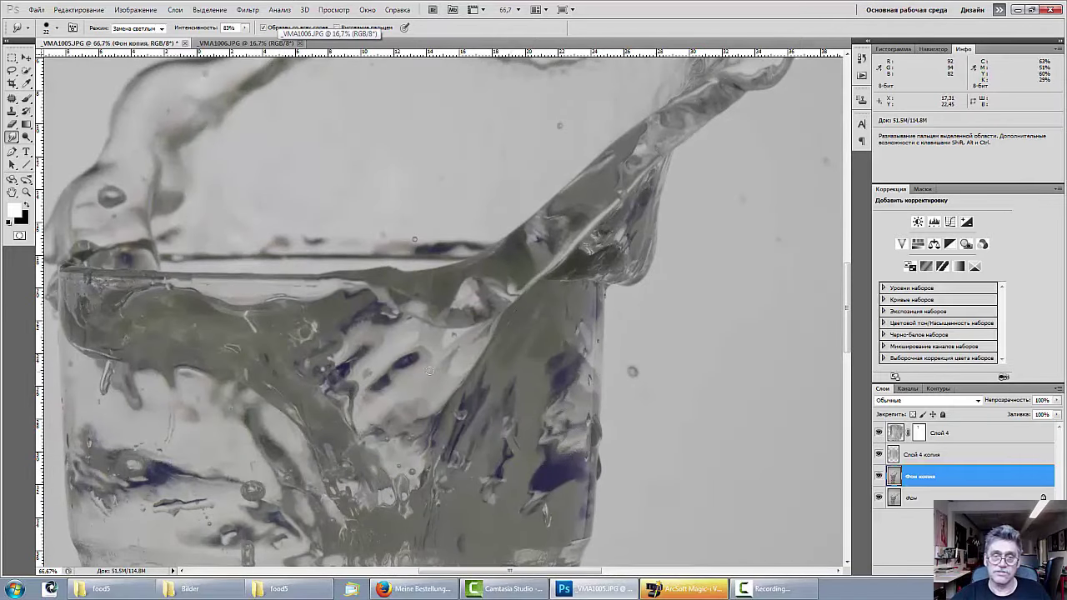
pyautogui.hotkey('ctrl', 'z')
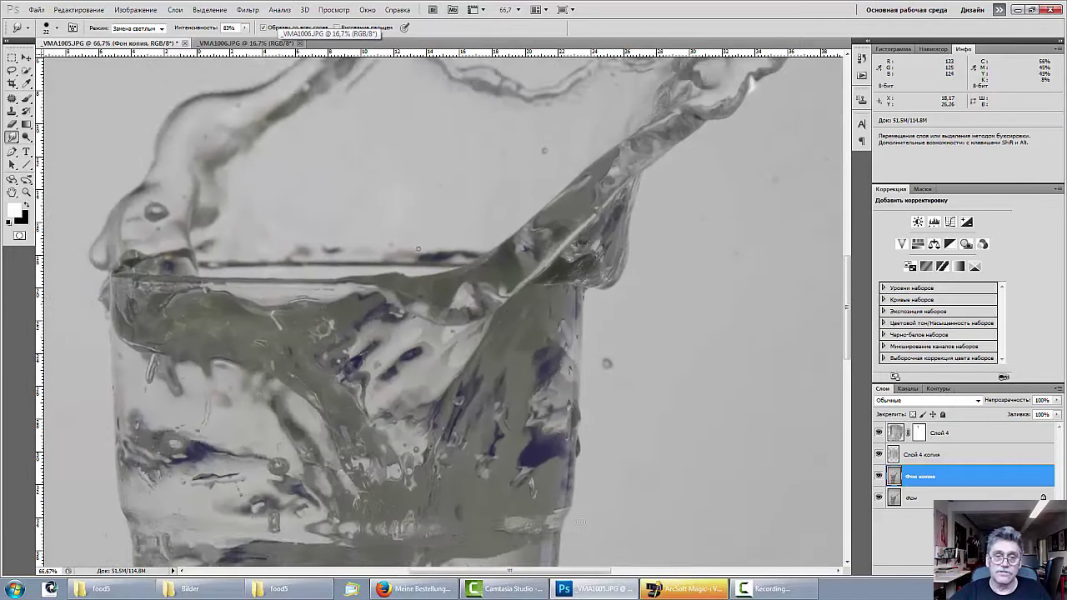
pyautogui.hotkey('ctrl', '-')
pyautogui.hotkey('ctrl', '-')
pyautogui.hotkey('ctrl', '-')
pyautogui.hotkey('ctrl', '-')
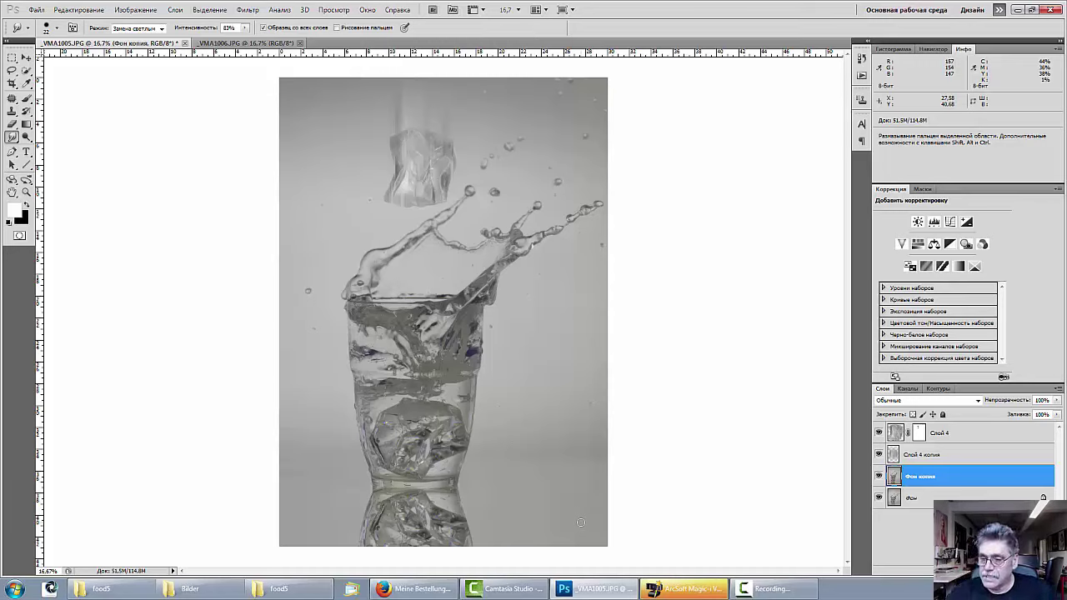
# Stamp all visible layers into a new merged layer above Слой 4
pyautogui.click(953, 435)
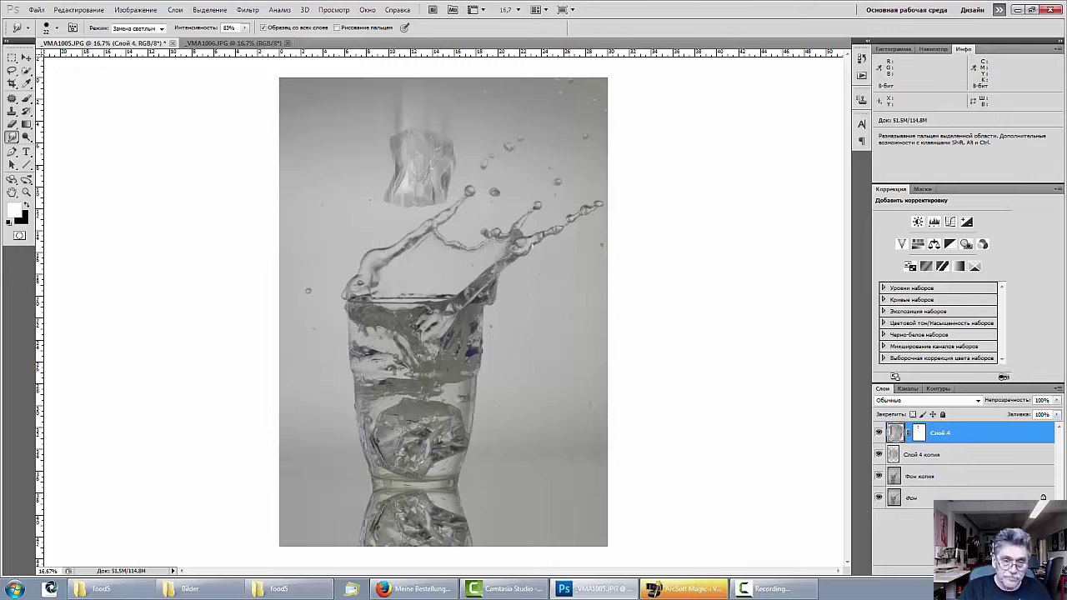
pyautogui.hotkey('ctrl', 'shift', 'alt', 'e')
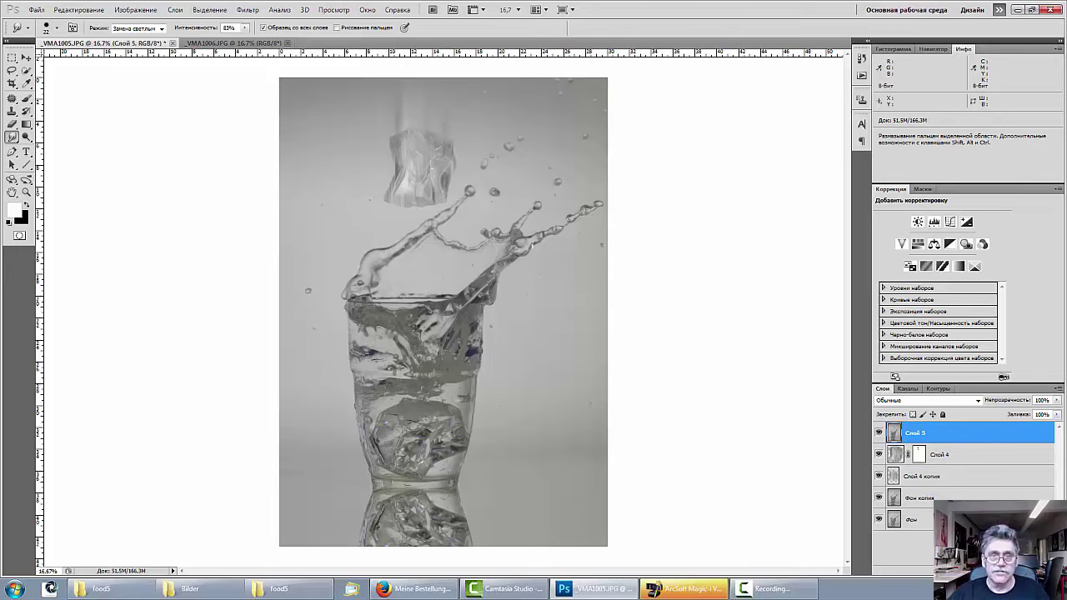
pyautogui.hotkey('ctrl', '-')
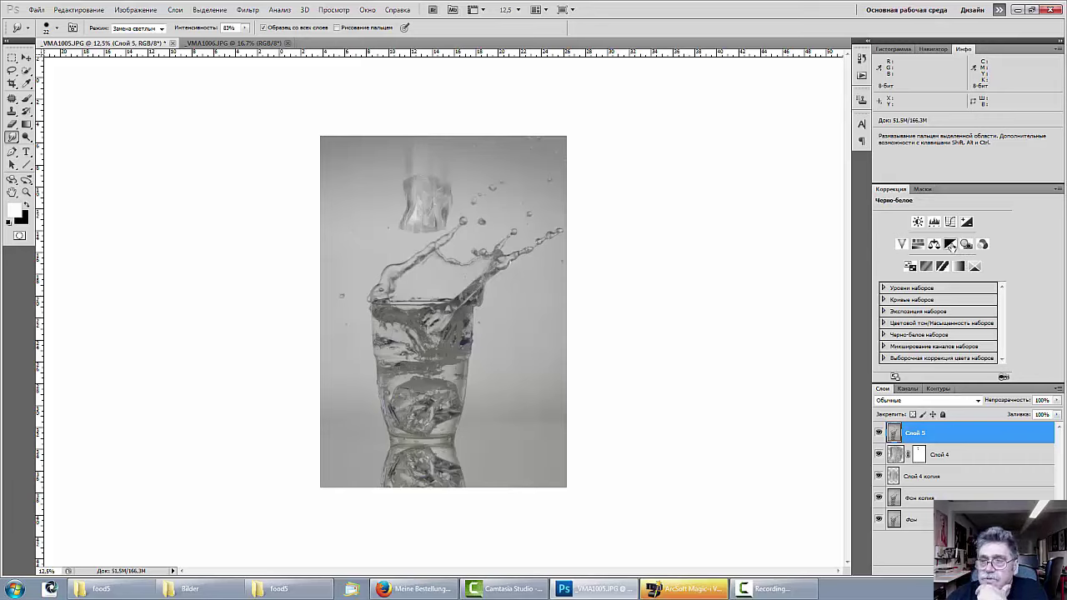
# Add a clipped Black & White adjustment with default values to Слой 5 and merge it down
pyautogui.click(950, 244)
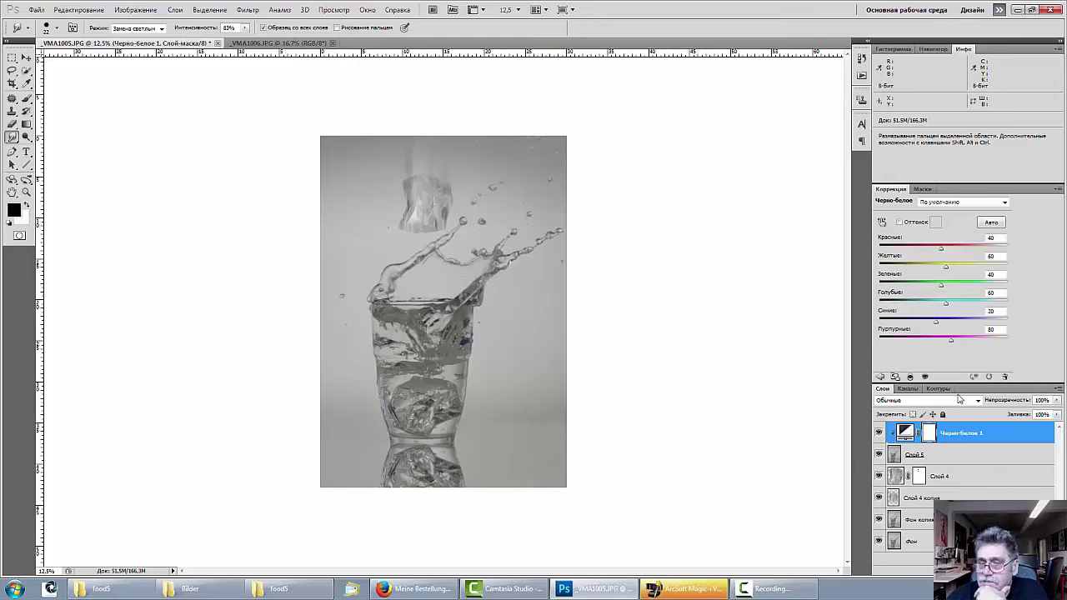
pyautogui.click(948, 433)
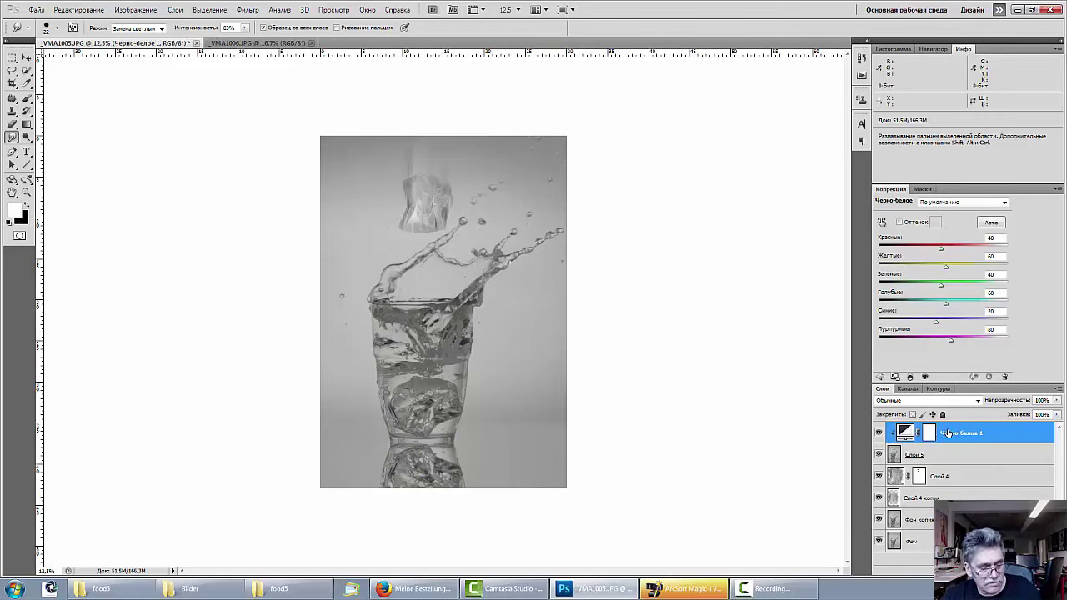
pyautogui.press('Delete')
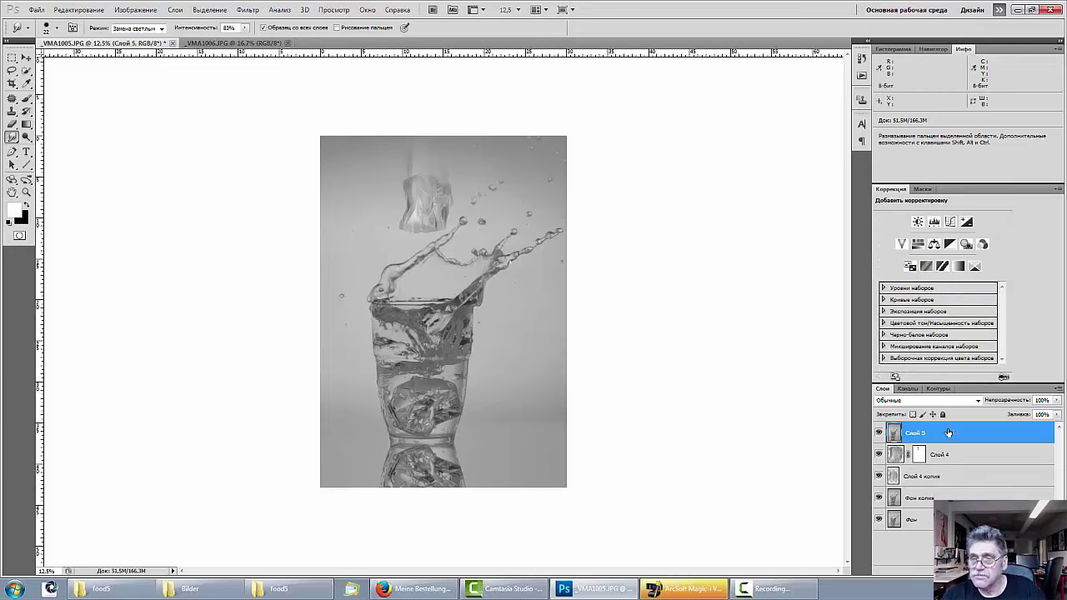
# Add a Levels adjustment to Слой 5 with black point 53, midtones 1.08 and white point 198, and merge it down
pyautogui.click(934, 225)
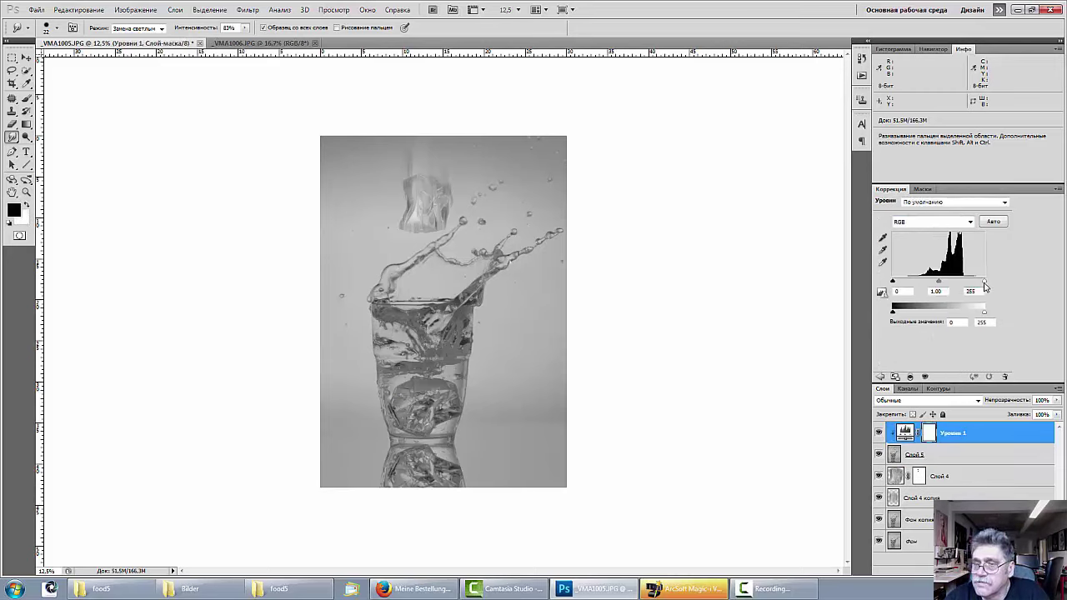
pyautogui.moveTo(985, 282)
pyautogui.mouseDown()
pyautogui.moveTo(959, 284)
pyautogui.moveTo(968, 284)
pyautogui.mouseUp()
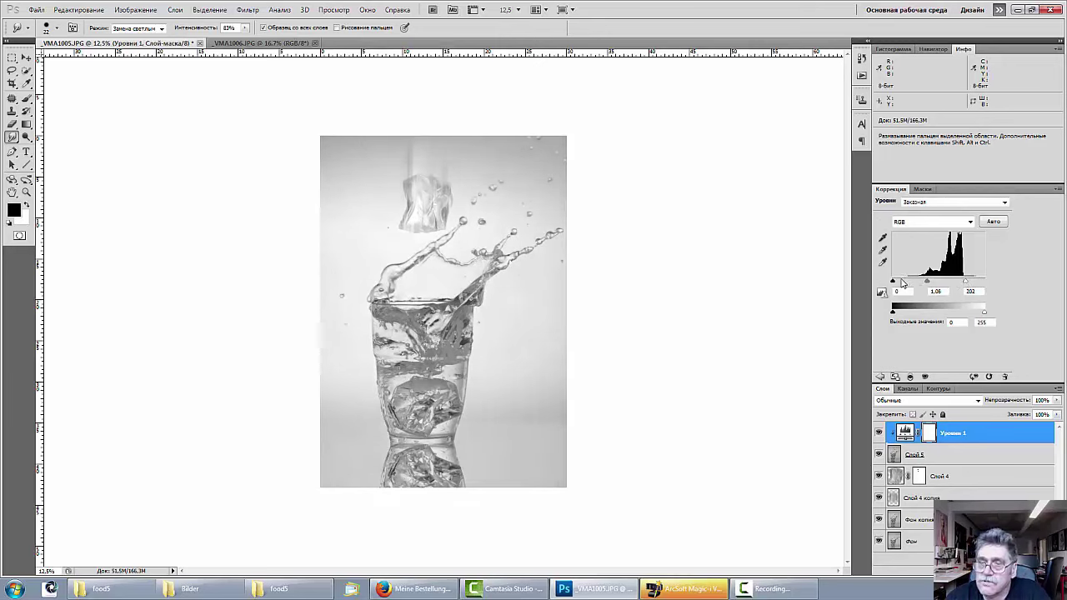
pyautogui.moveTo(893, 283); pyautogui.dragTo(919, 284)
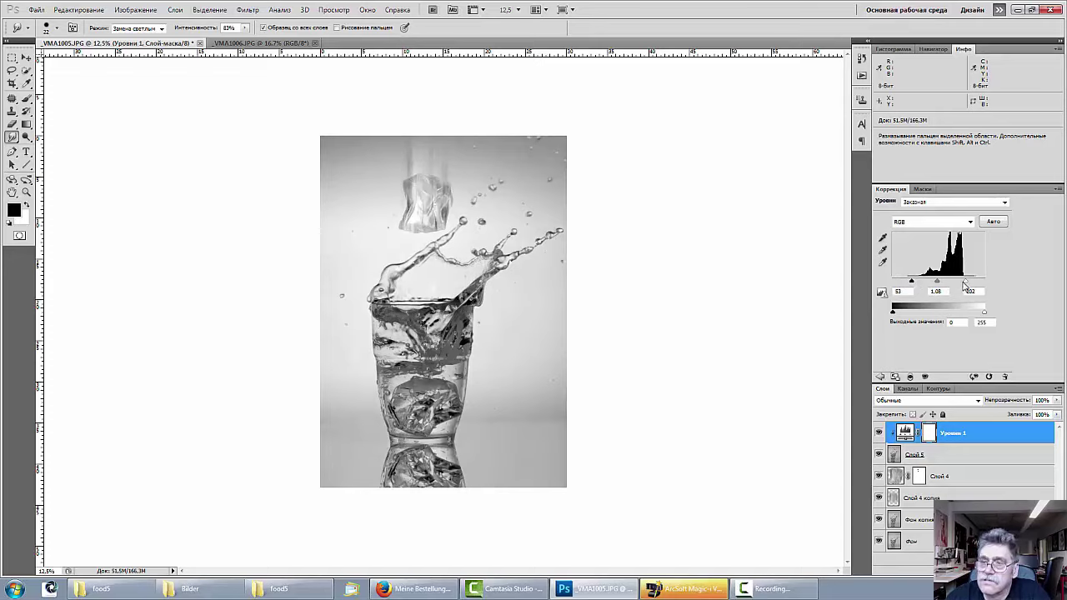
pyautogui.moveTo(968, 285); pyautogui.dragTo(965, 285)
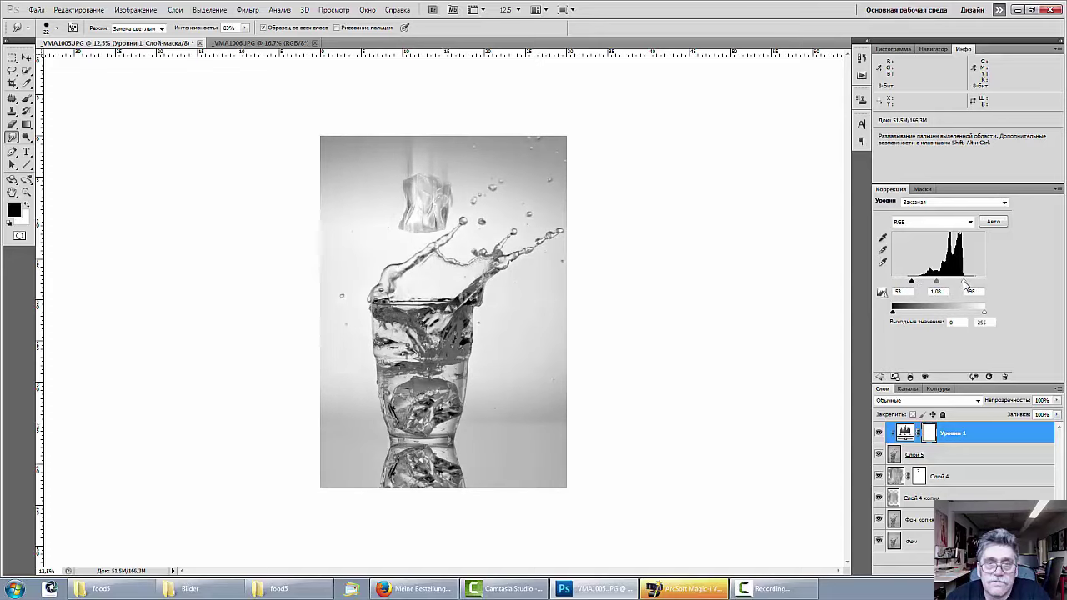
pyautogui.click(963, 432)
pyautogui.press('Delete')
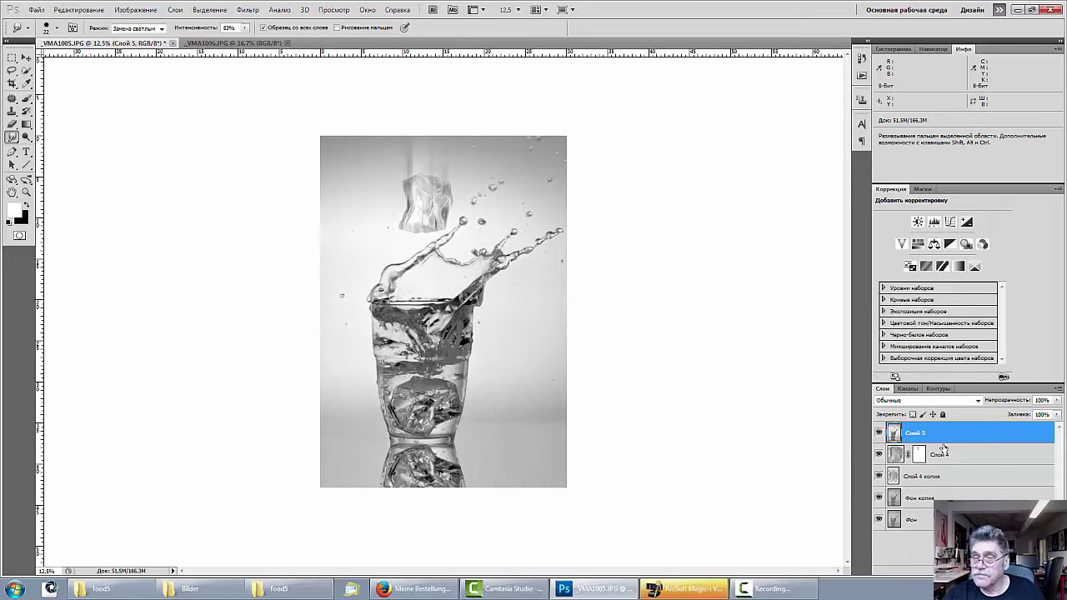
# Add a clipped Color Balance adjustment to Слой 5 with midtones at cyan-red -30 and yellow-blue +29
pyautogui.click(933, 245)
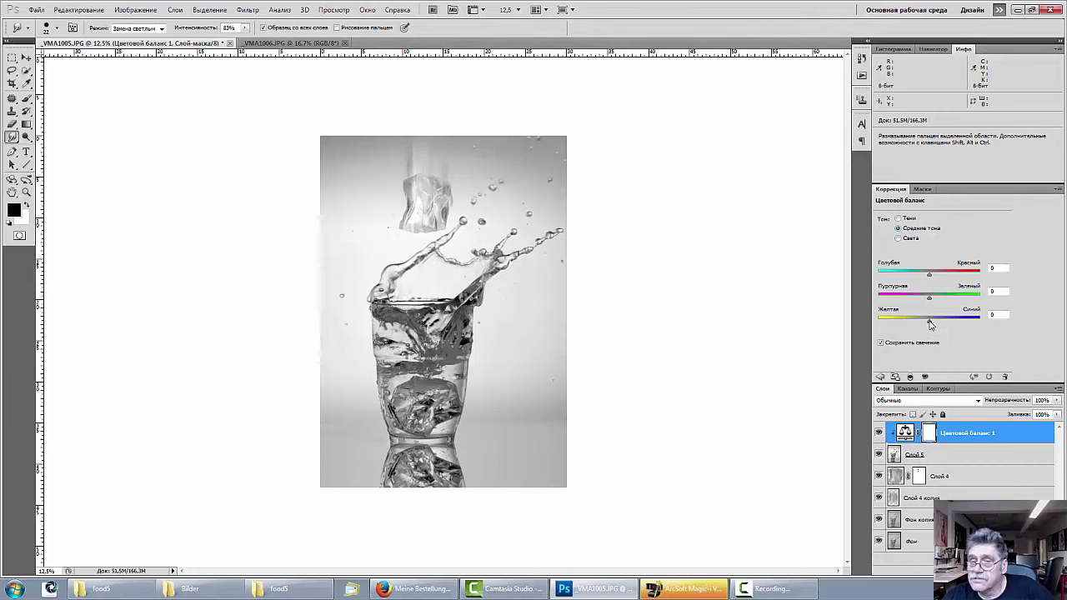
pyautogui.moveTo(930, 324); pyautogui.dragTo(947, 326)
pyautogui.moveTo(929, 276); pyautogui.dragTo(917, 277)
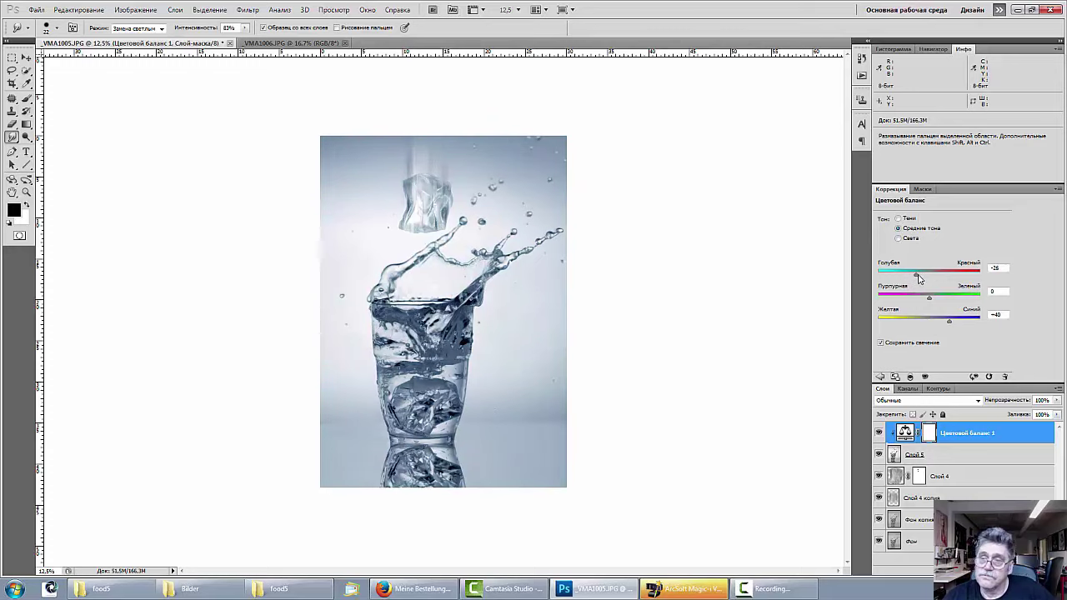
pyautogui.moveTo(950, 321)
pyautogui.mouseDown()
pyautogui.moveTo(964, 327)
pyautogui.moveTo(943, 322)
pyautogui.mouseUp()
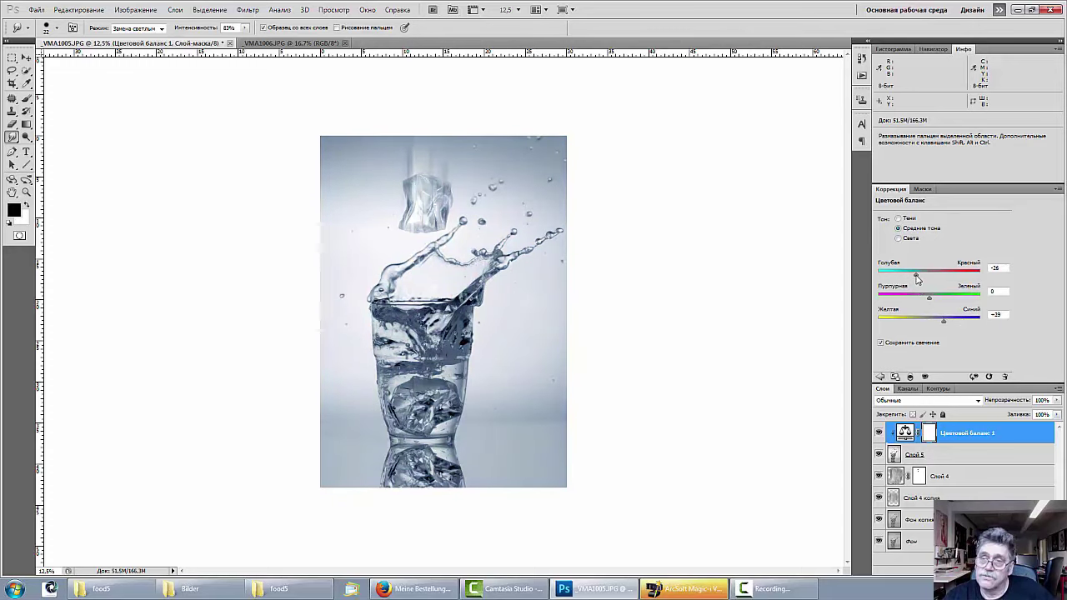
pyautogui.moveTo(916, 275)
pyautogui.mouseDown()
pyautogui.moveTo(904, 277)
pyautogui.moveTo(914, 277)
pyautogui.mouseUp()
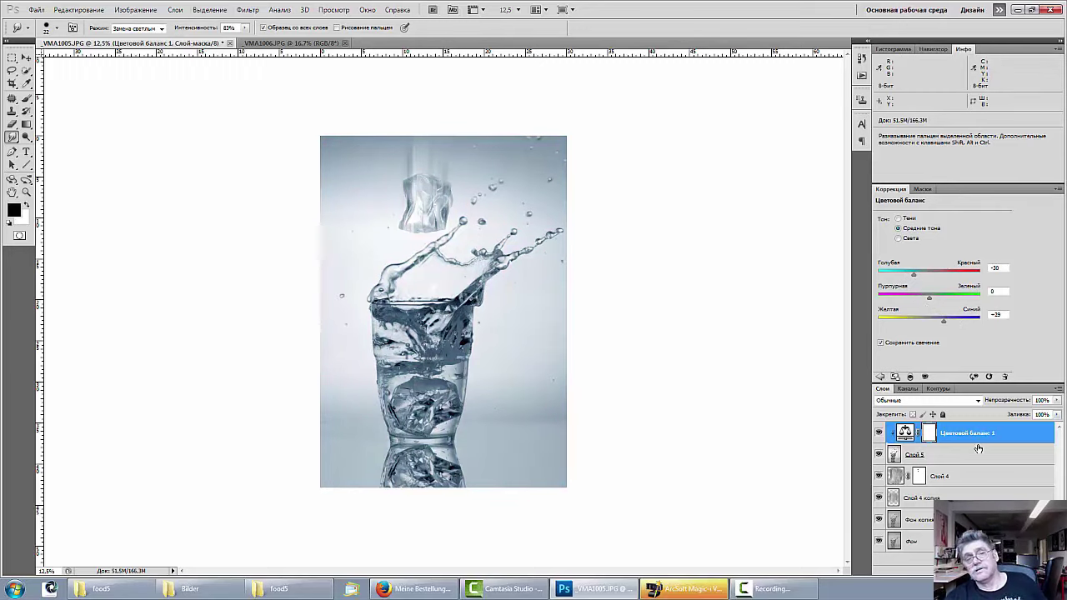
# Set the Color Balance highlights to cyan-red -10 and yellow-blue +34, and merge the adjustment into Слой 5
pyautogui.click(899, 238)
pyautogui.moveTo(930, 276); pyautogui.dragTo(924, 280)
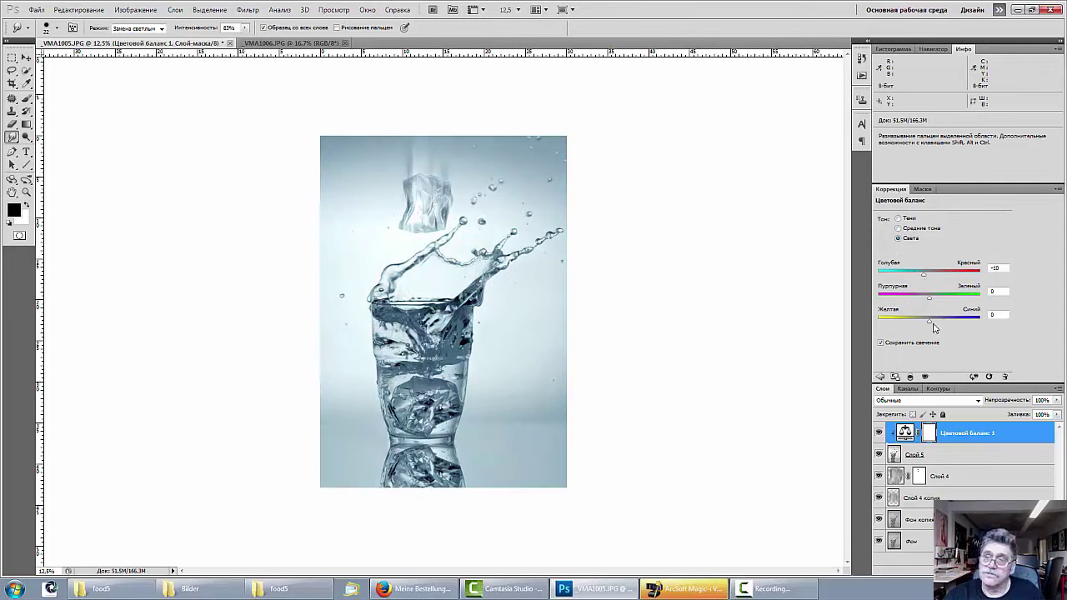
pyautogui.moveTo(931, 323); pyautogui.dragTo(946, 324)
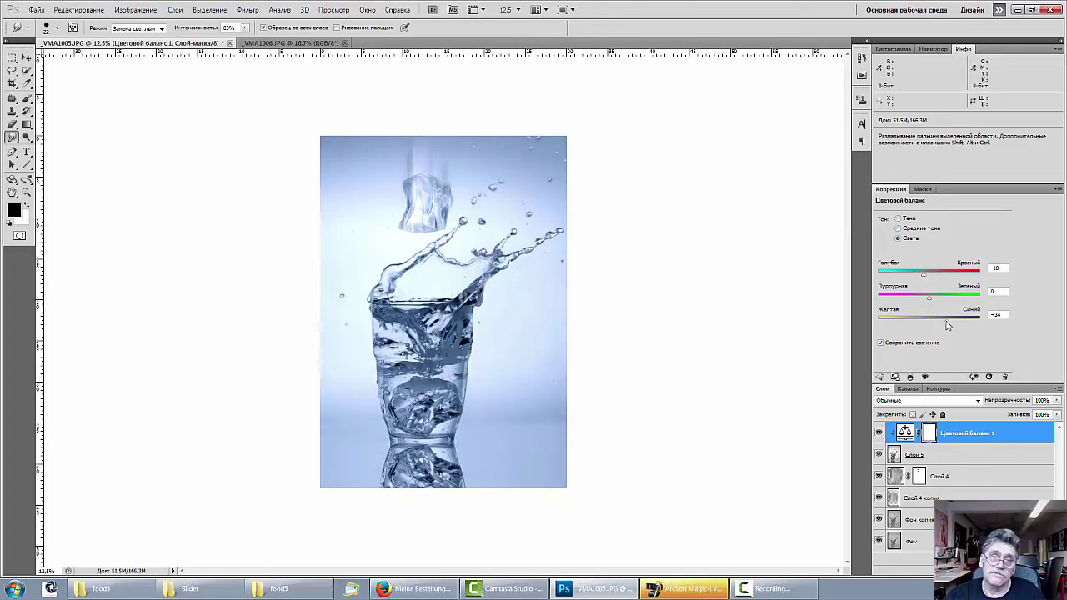
pyautogui.press('Delete')
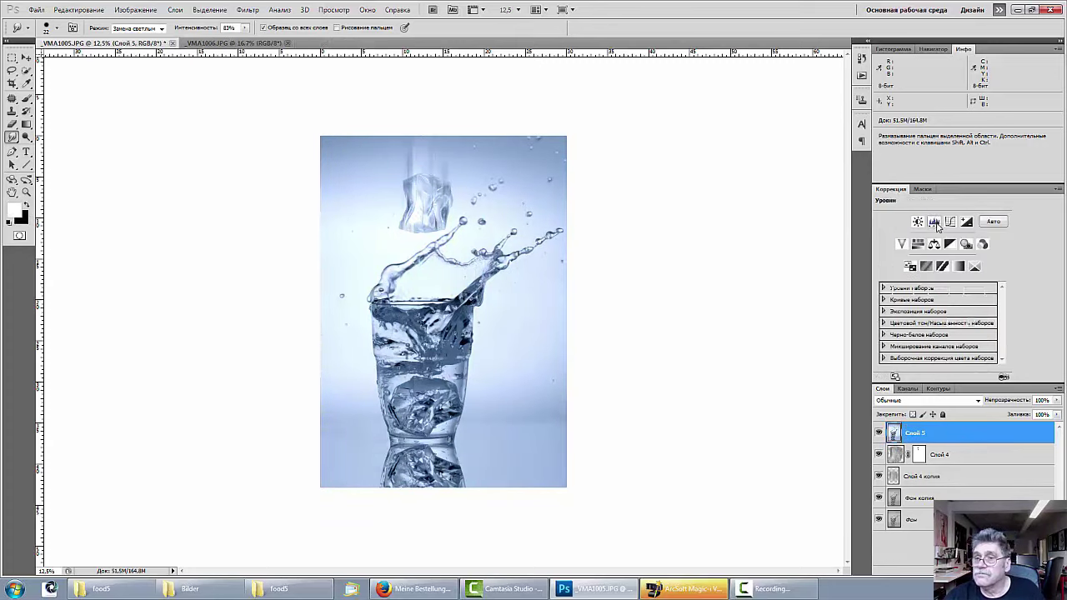
# Try a Levels adjustment with midtones at 1.14 on Слой 5, return it to 1.00 and merge it down
pyautogui.click(935, 221)
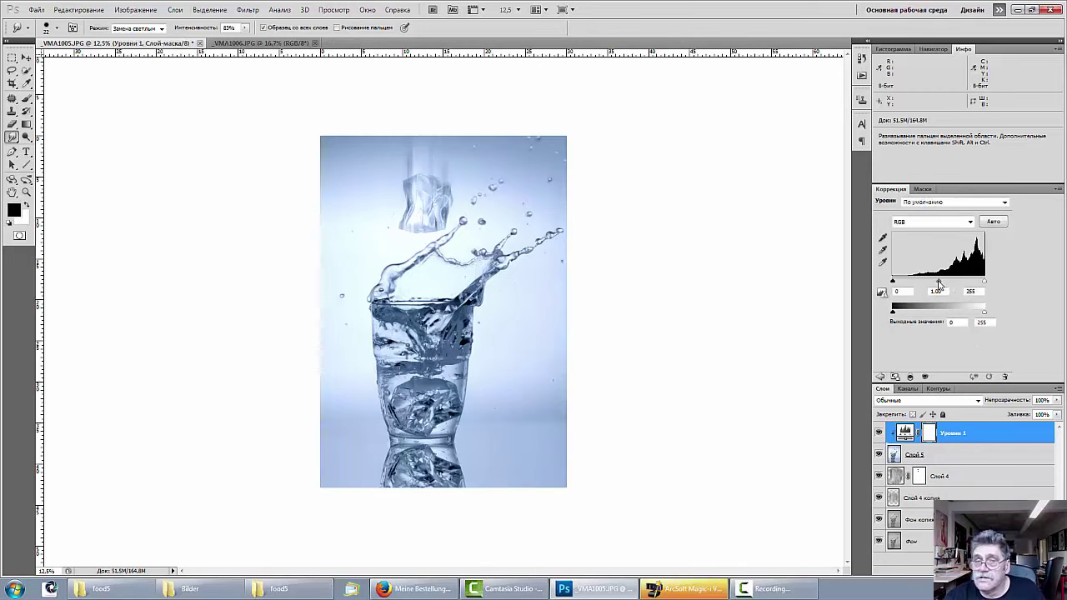
pyautogui.moveTo(938, 281); pyautogui.dragTo(989, 285)
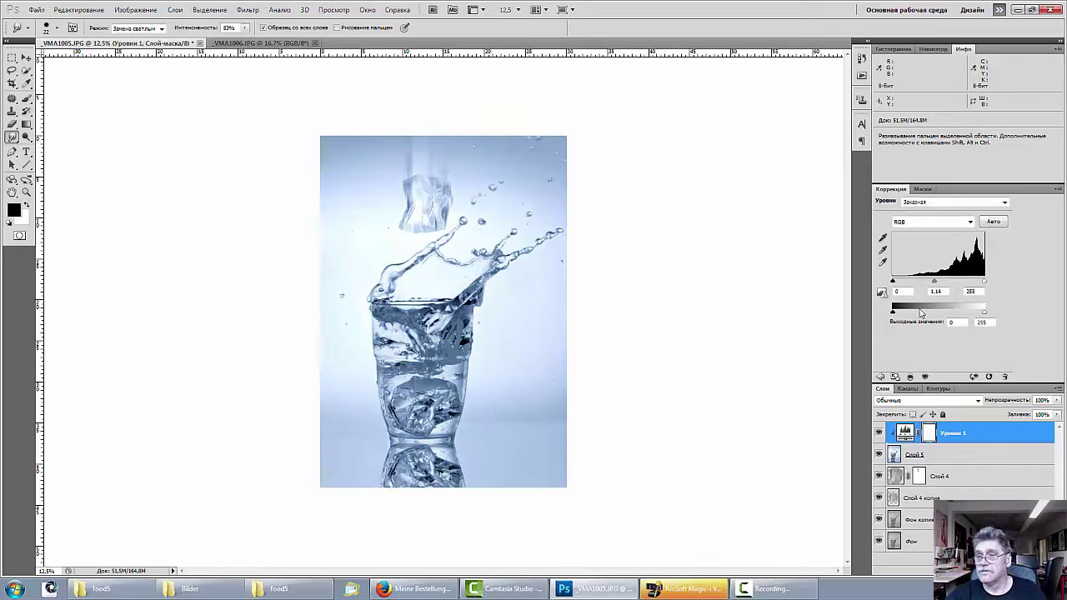
pyautogui.moveTo(933, 282); pyautogui.dragTo(939, 285)
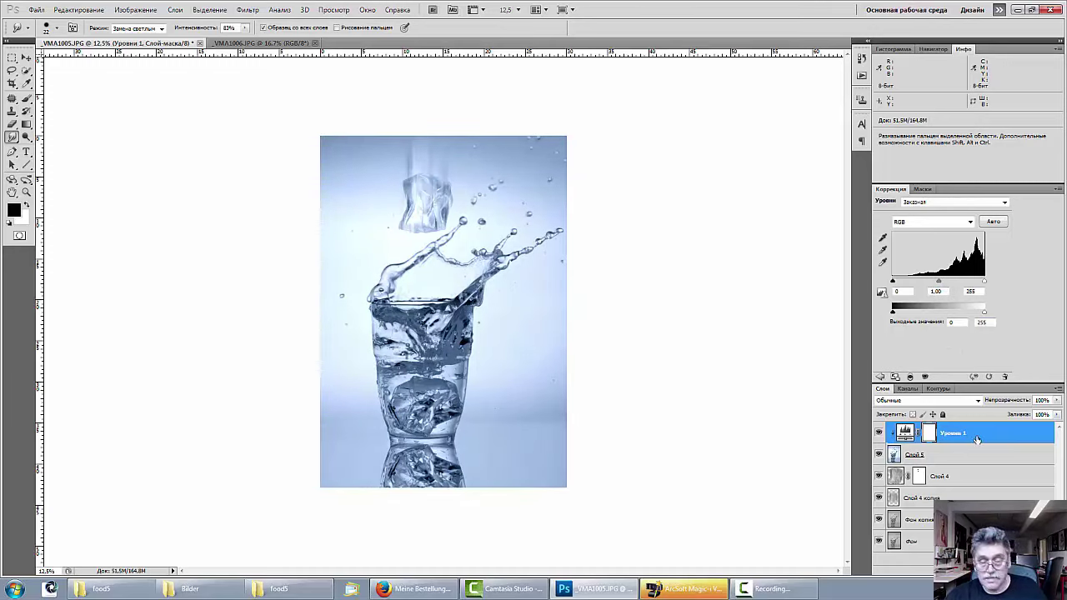
pyautogui.press('Delete')
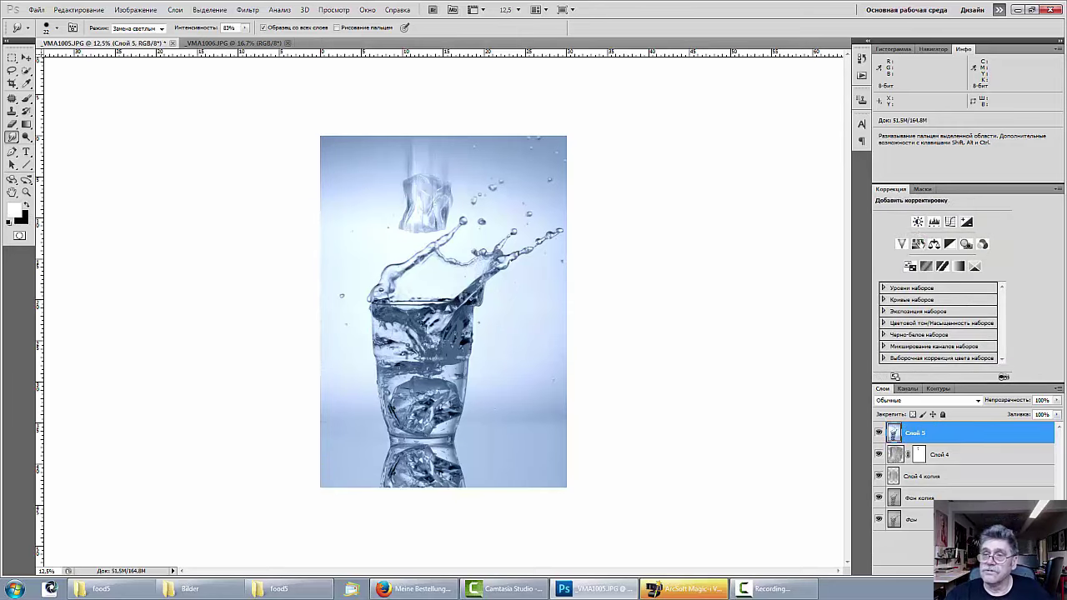
# Add a Hue/Saturation adjustment to Слой 5 with hue -1 and saturation +16, and merge it down
pyautogui.click(918, 243)
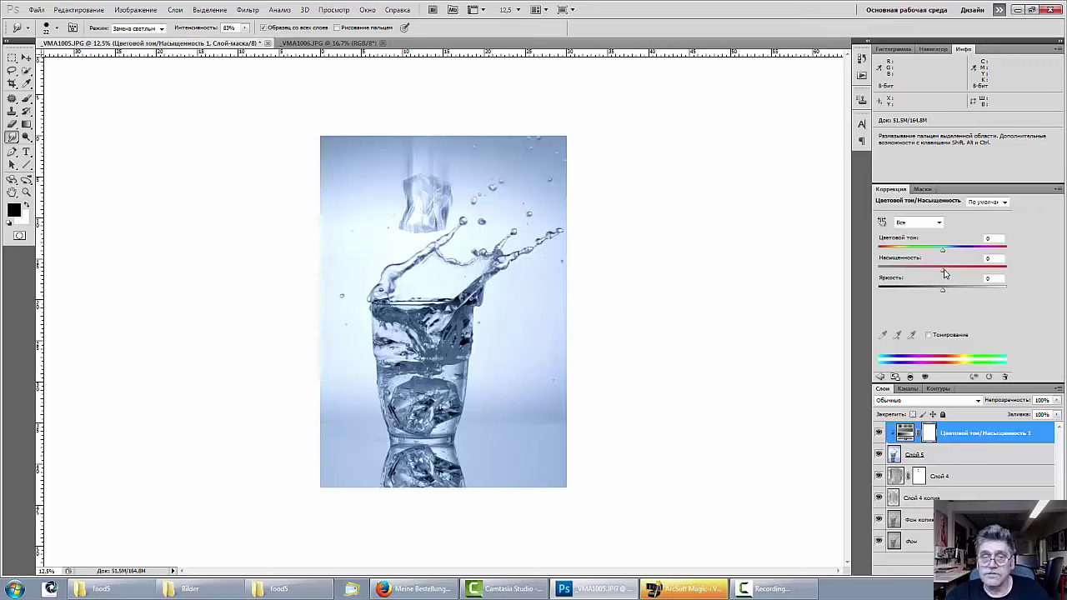
pyautogui.moveTo(945, 273)
pyautogui.mouseDown()
pyautogui.moveTo(977, 271)
pyautogui.moveTo(936, 269)
pyautogui.moveTo(956, 270)
pyautogui.moveTo(953, 252)
pyautogui.moveTo(943, 254)
pyautogui.mouseUp()
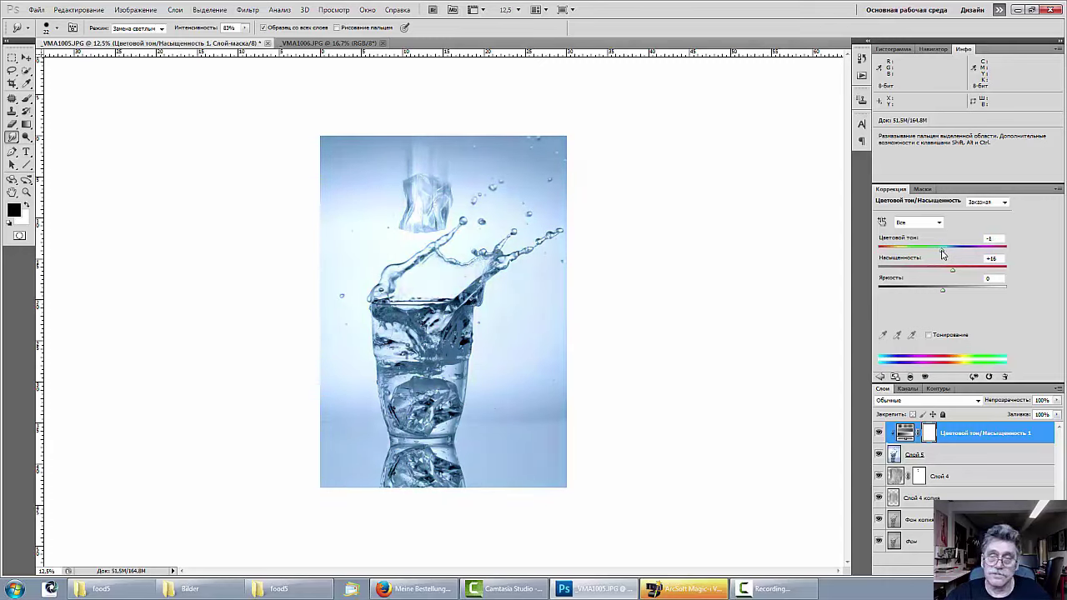
pyautogui.click(962, 444)
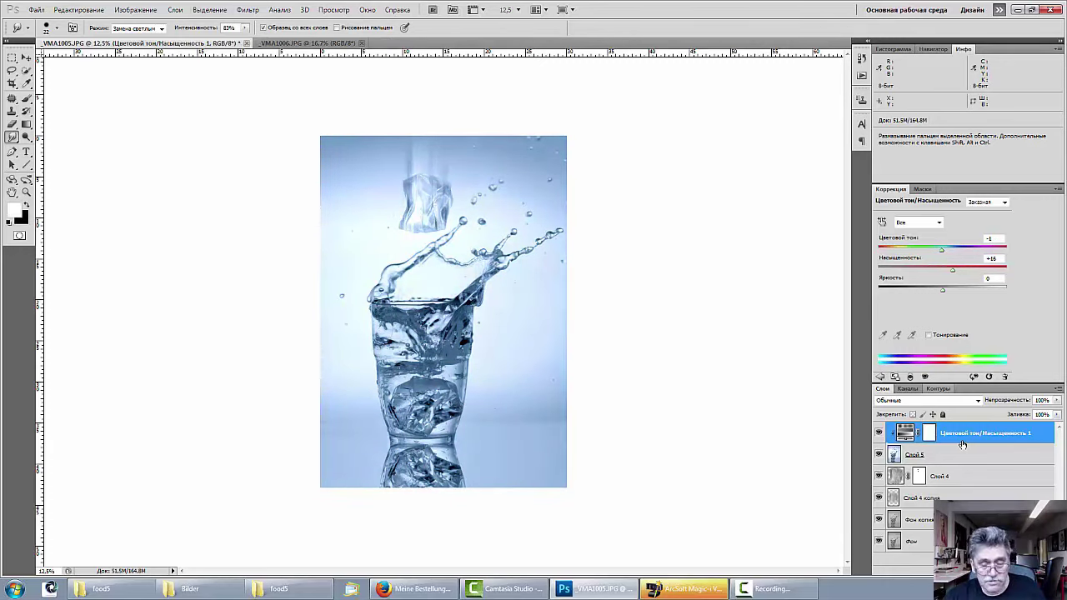
pyautogui.press('Delete')
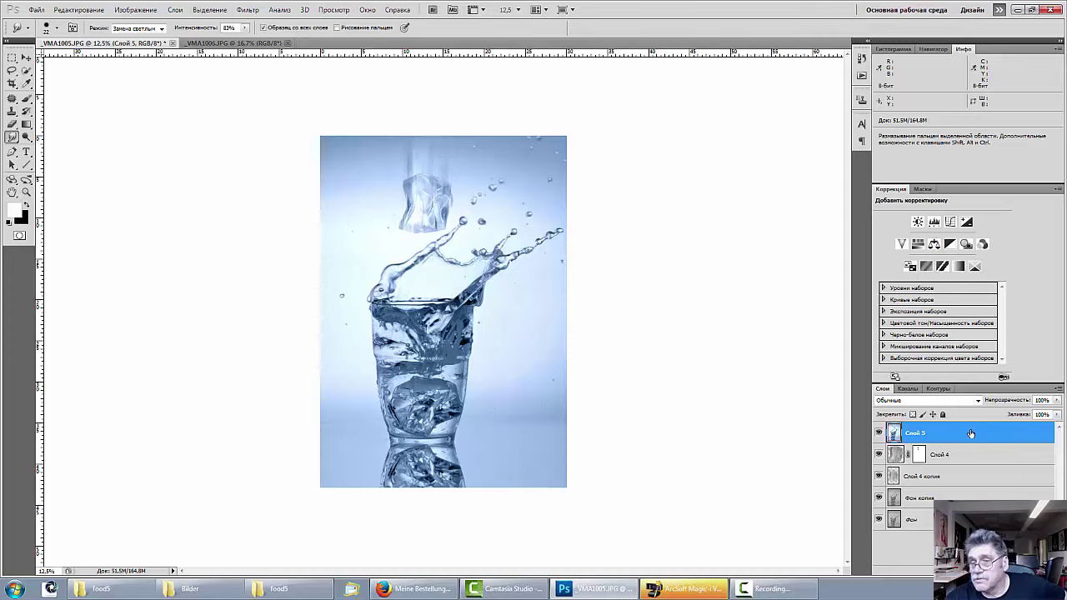
pyautogui.moveTo(971, 434)
pyautogui.mouseDown()
pyautogui.moveTo(967, 567)
pyautogui.moveTo(963, 429)
pyautogui.mouseUp()
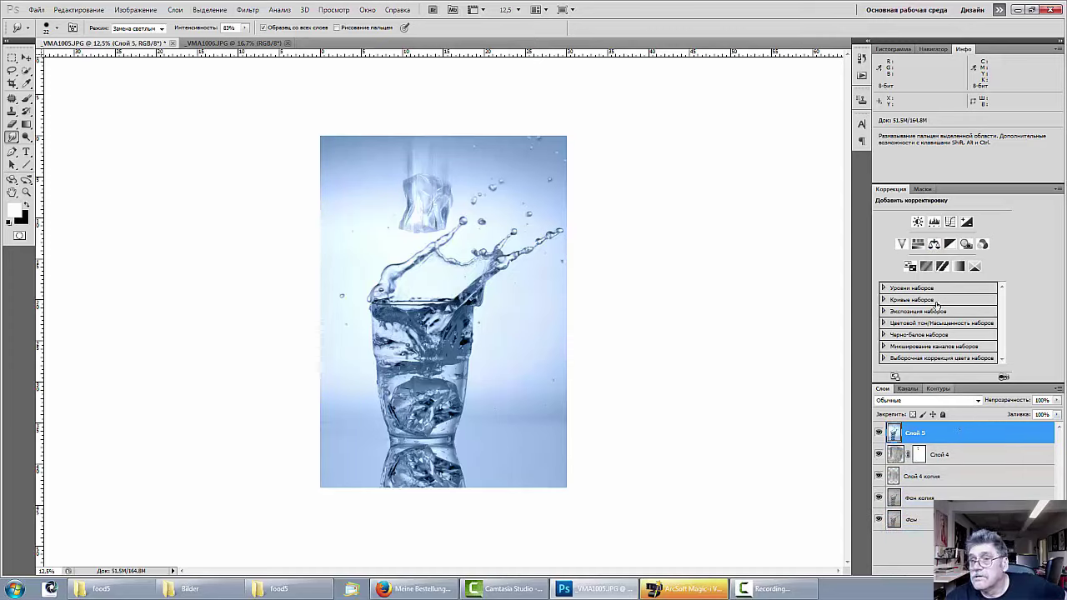
# Add a darkening Levels adjustment with black point 15 and midtones 0.65 to Слой 5, and invert its mask to black
pyautogui.click(934, 223)
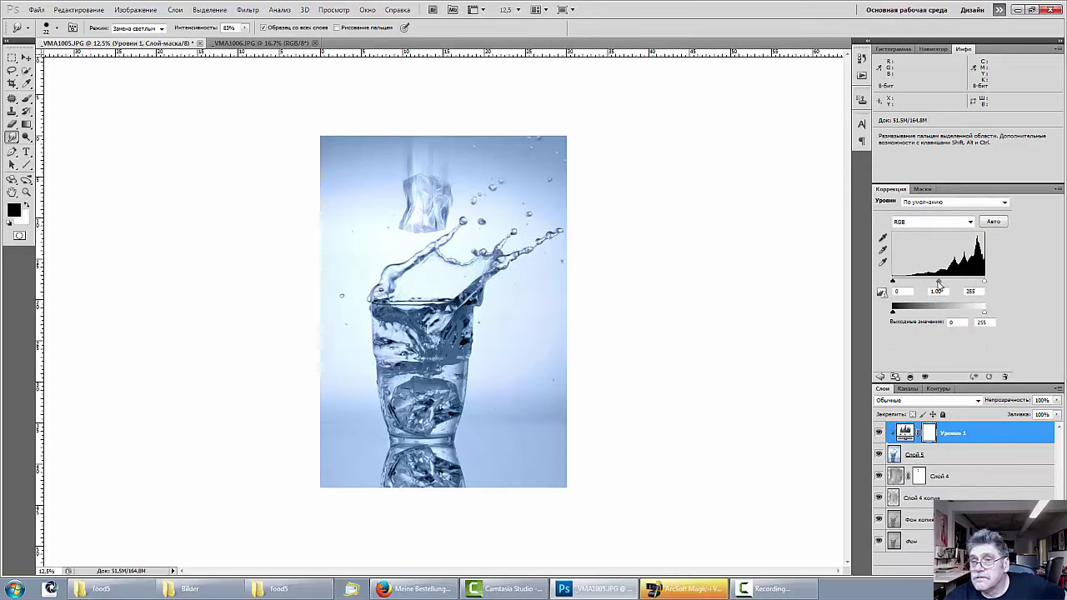
pyautogui.moveTo(939, 282); pyautogui.dragTo(900, 284)
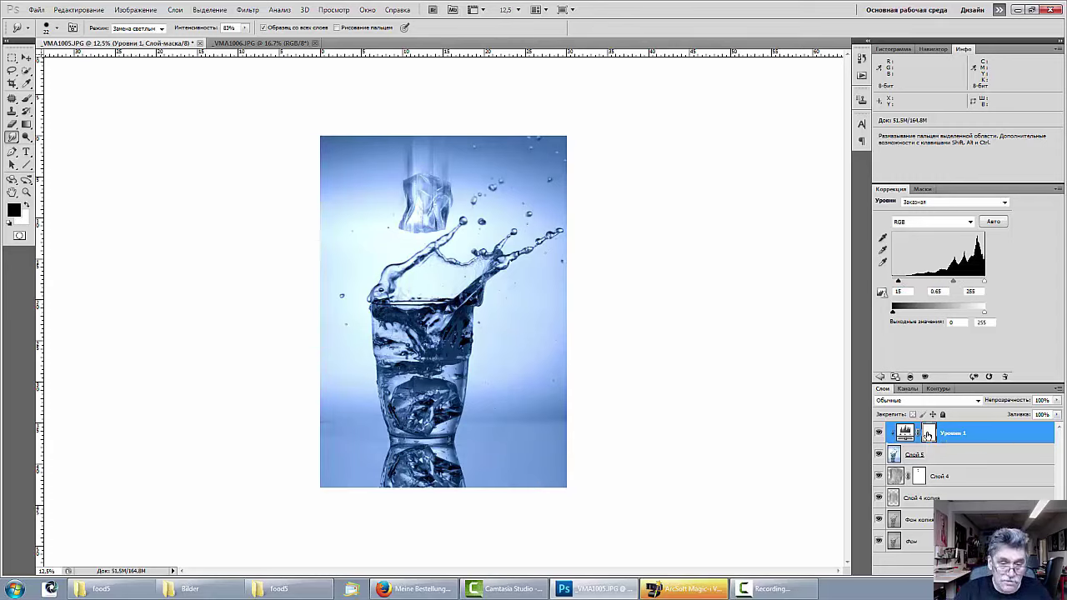
pyautogui.hotkey('ctrl', 'i')
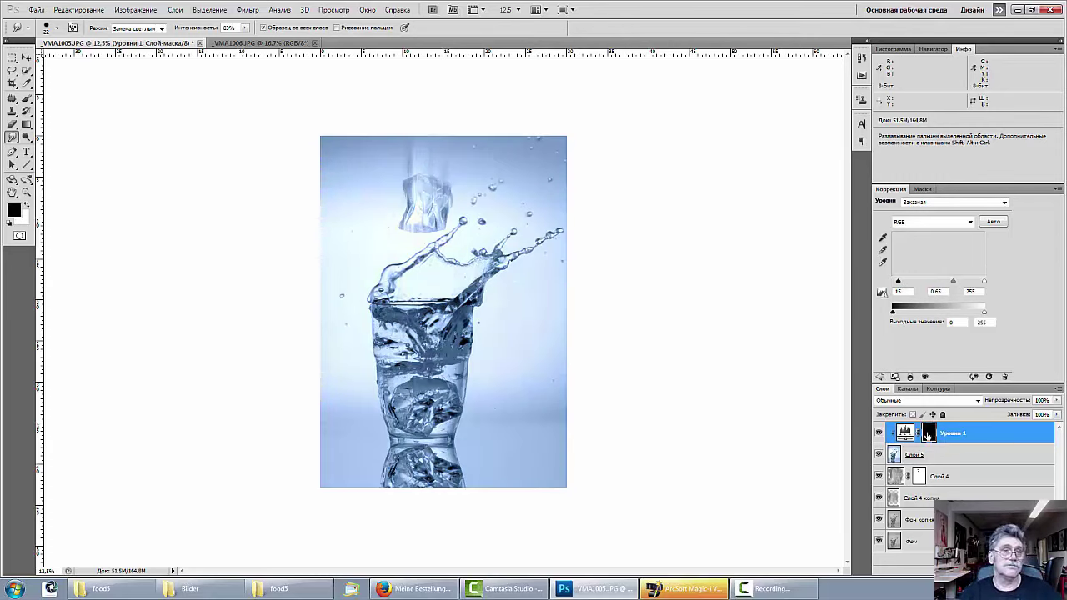
# Paint the darkening Levels mask white around the image edges with a soft 2500 px brush at 39% opacity, and merge the adjustment into Слой 5
pyautogui.press('b')
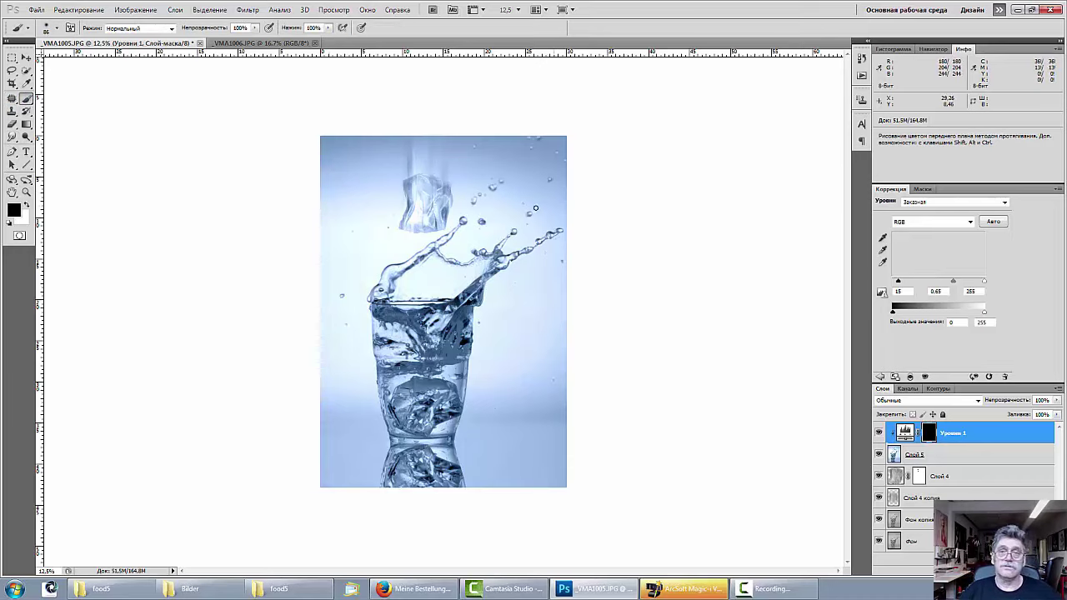
pyautogui.rightClick(535, 208)
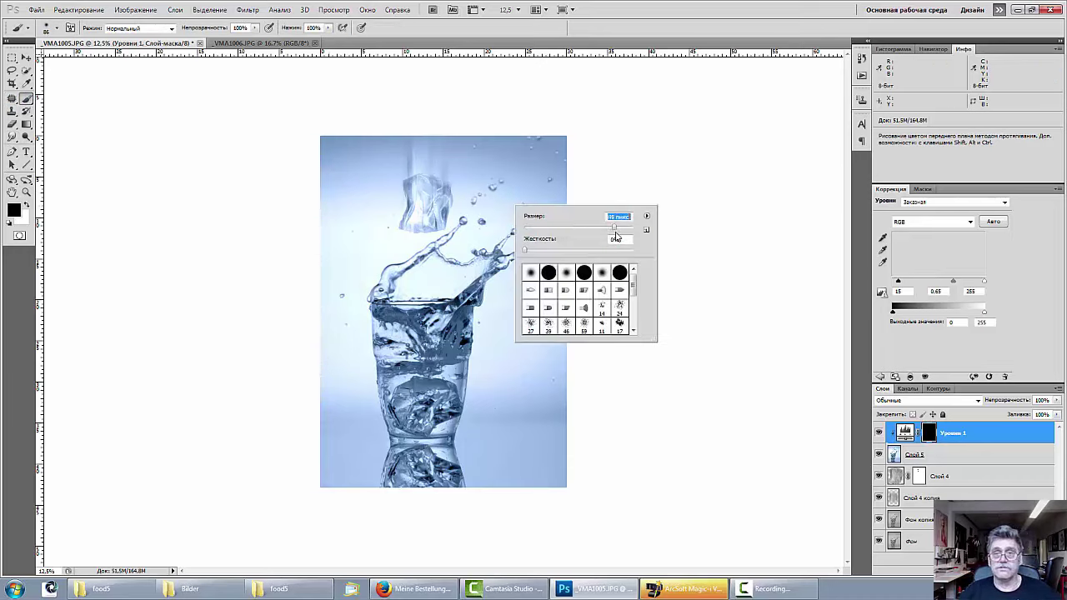
pyautogui.click(566, 167)
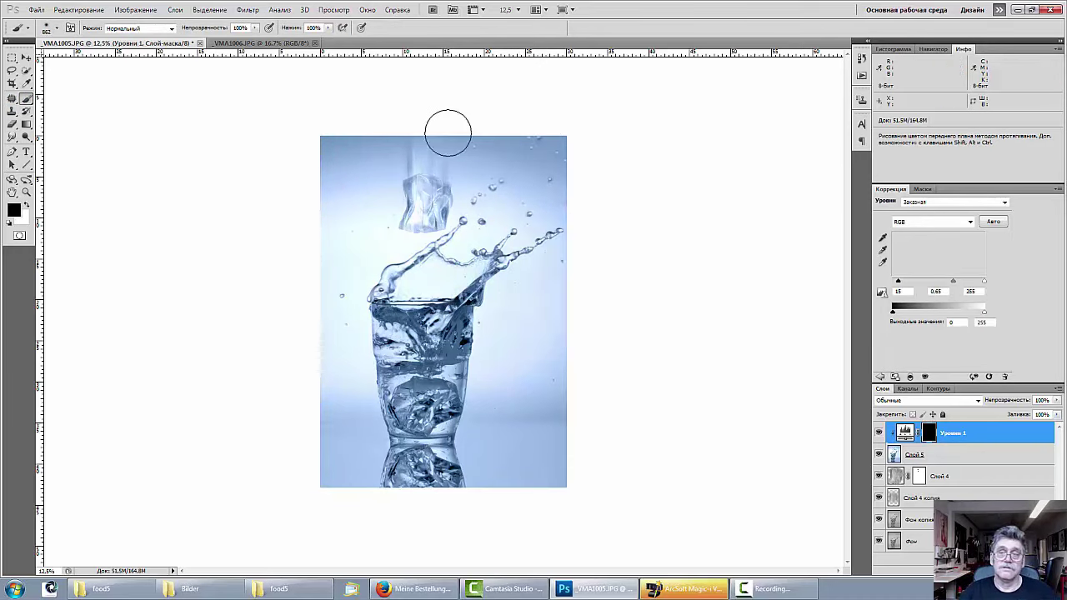
pyautogui.click(25, 205)
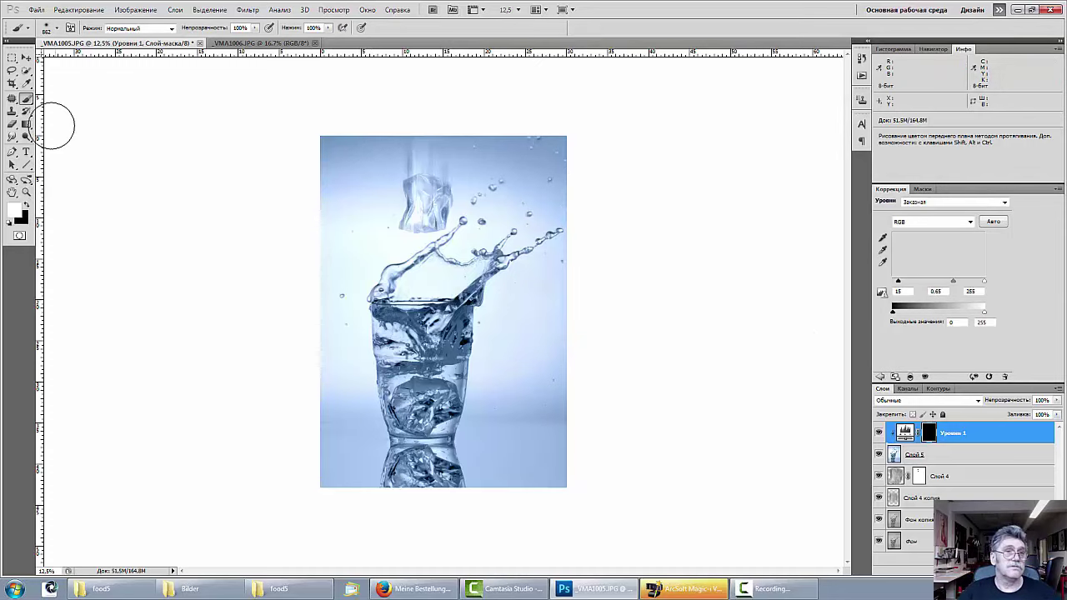
pyautogui.moveTo(223, 32); pyautogui.dragTo(202, 31)
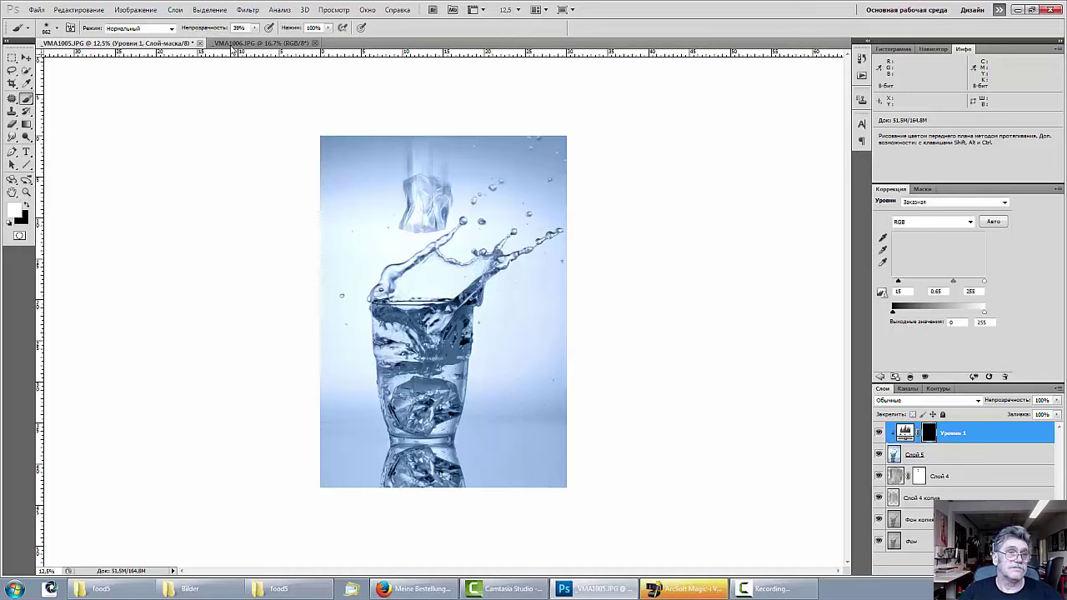
pyautogui.rightClick(503, 166)
pyautogui.moveTo(614, 192); pyautogui.dragTo(632, 185)
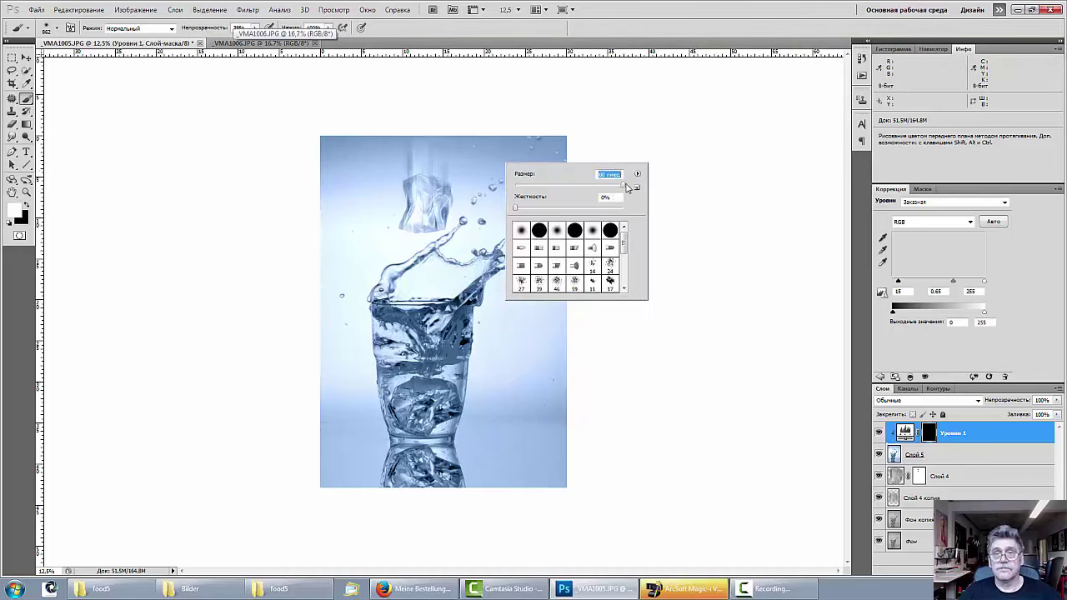
pyautogui.press('Return')
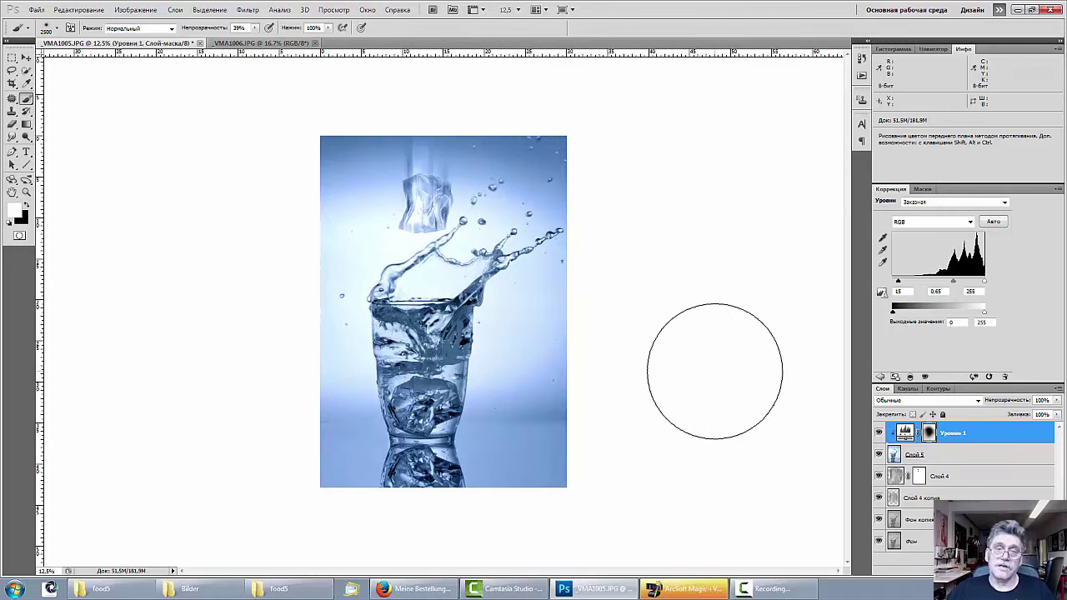
pyautogui.click(964, 433)
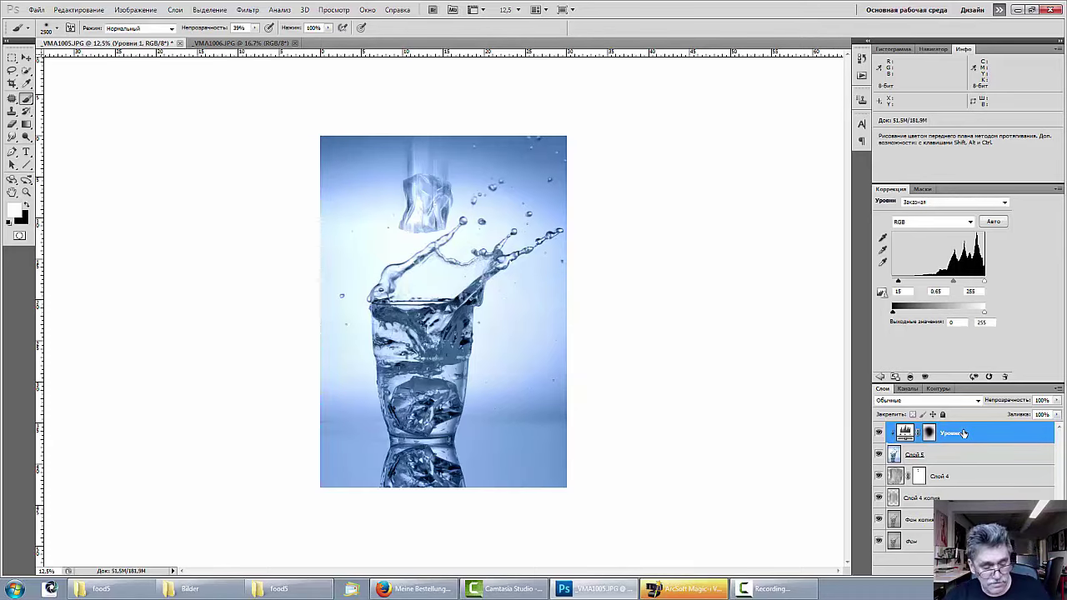
pyautogui.press('Delete')
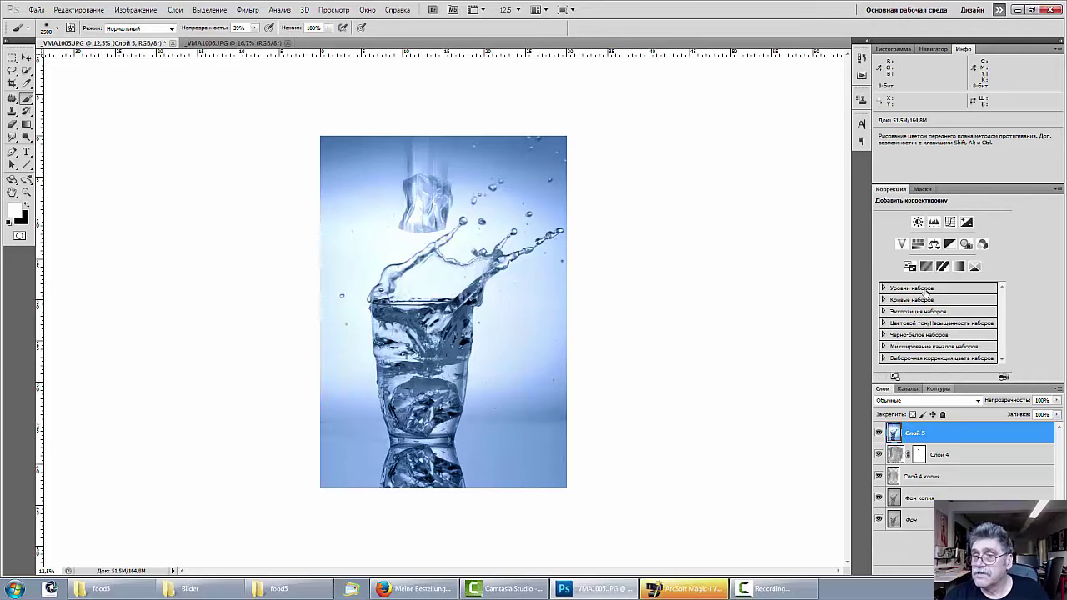
# Add a brightening Levels adjustment with midtones 1.31 and white point 206 to Слой 5, and invert its mask to black
pyautogui.click(934, 221)
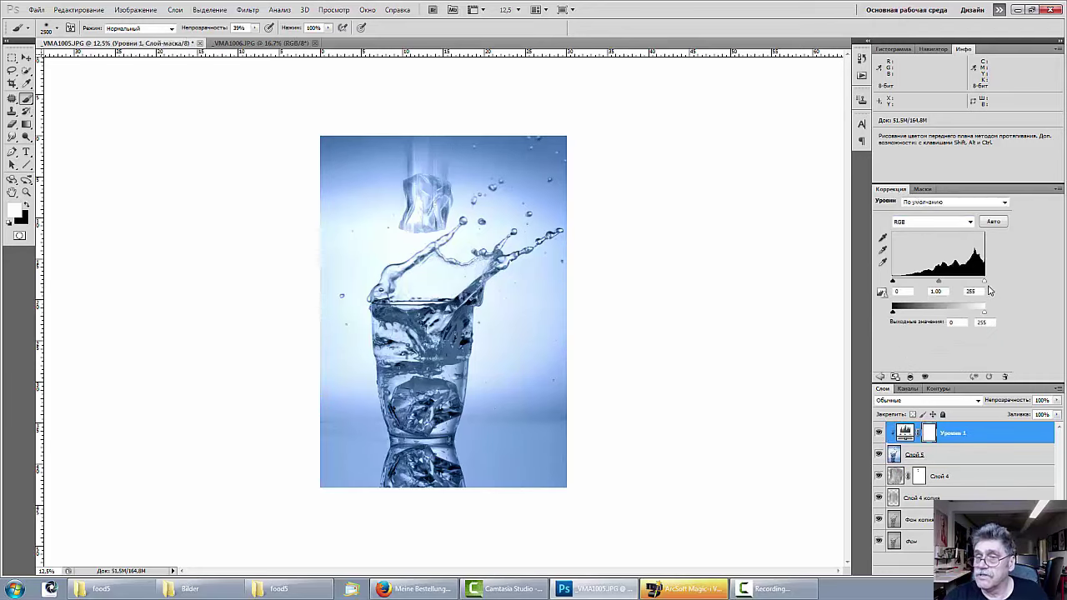
pyautogui.moveTo(984, 282)
pyautogui.mouseDown()
pyautogui.moveTo(917, 284)
pyautogui.moveTo(966, 284)
pyautogui.mouseUp()
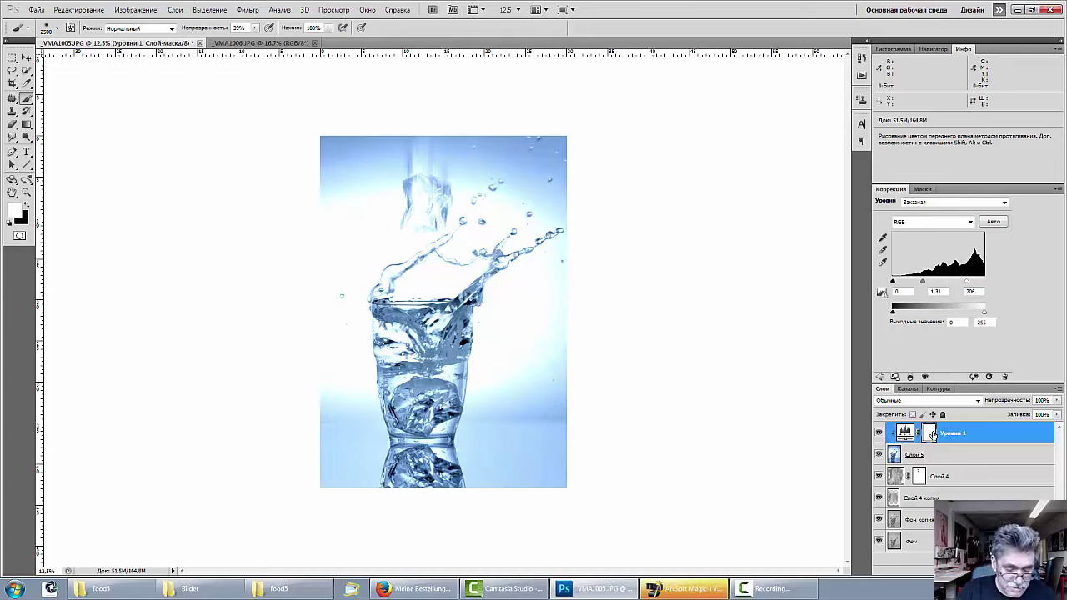
pyautogui.hotkey('ctrl', 'i')
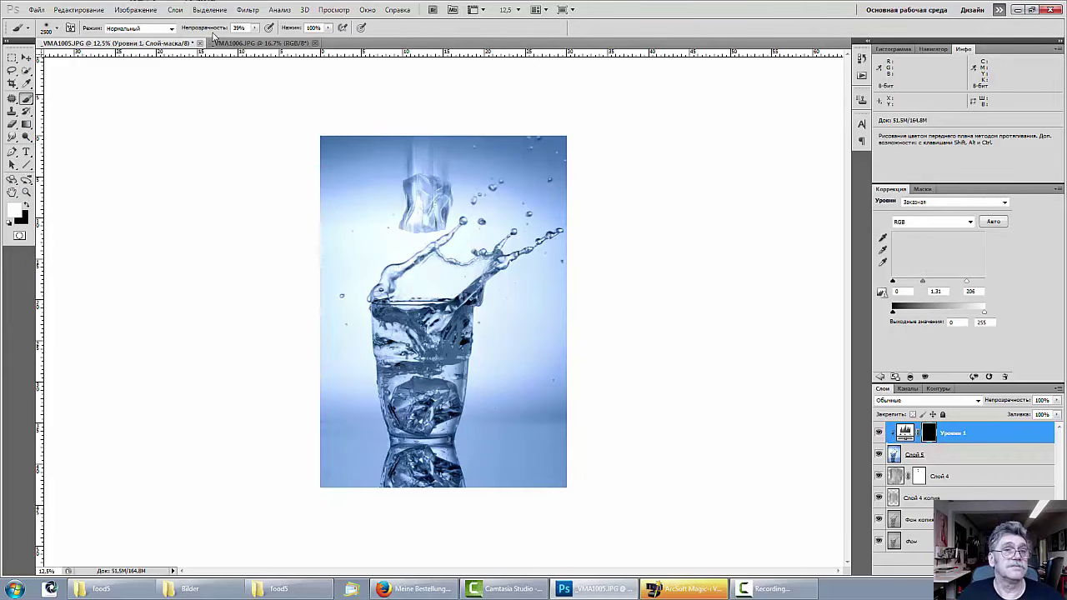
# Paint white on the Levels mask over the water glass with a smaller soft brush at 24% opacity to brighten it
pyautogui.moveTo(208, 30); pyautogui.dragTo(198, 30)
pyautogui.rightClick(505, 316)
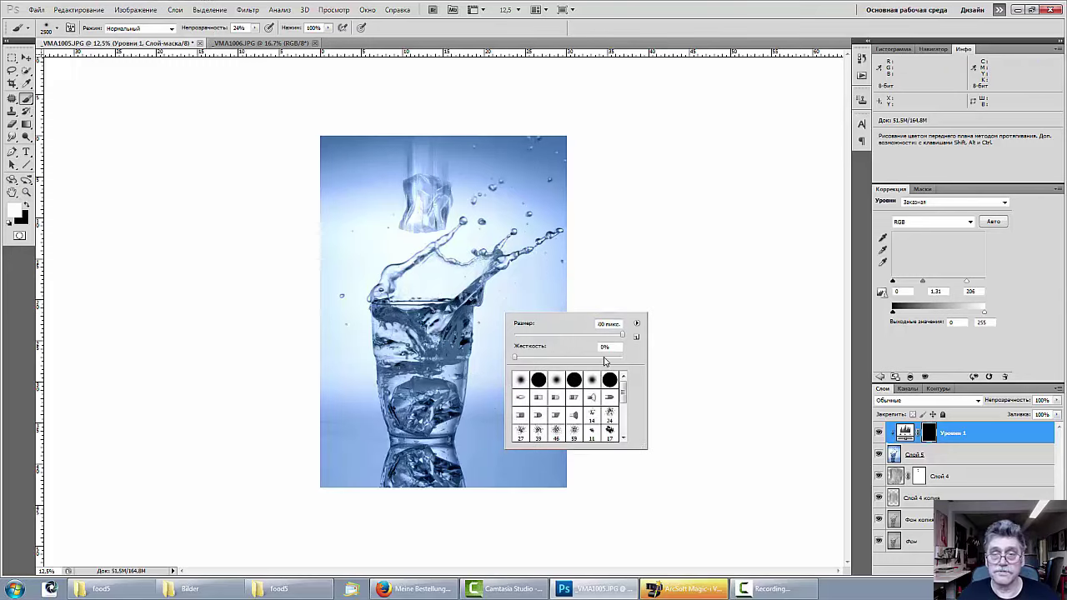
pyautogui.moveTo(621, 336); pyautogui.dragTo(561, 337)
pyautogui.click(401, 334)
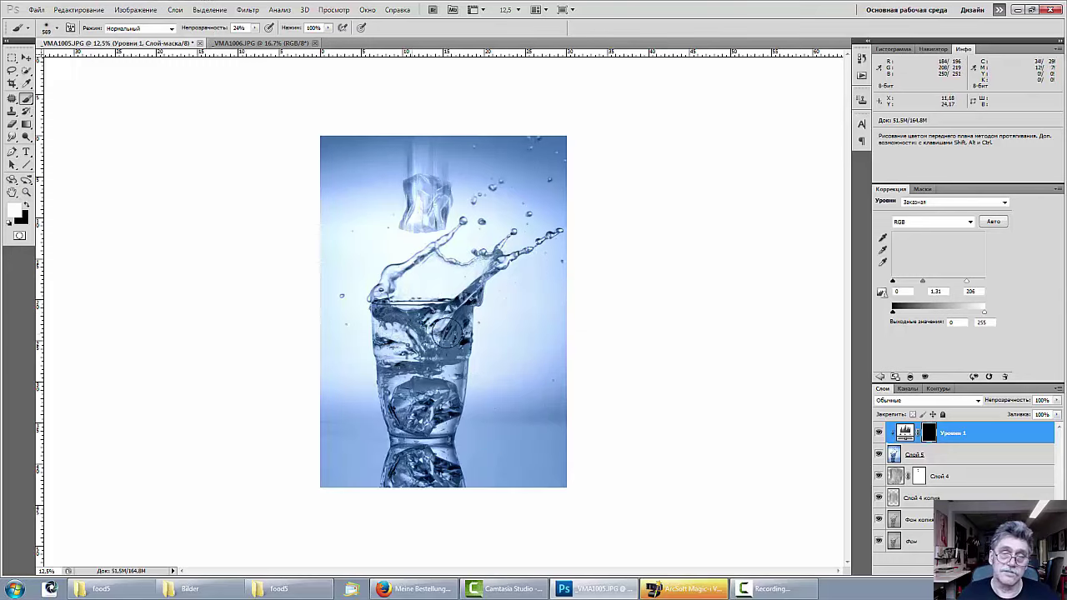
pyautogui.moveTo(429, 387)
pyautogui.mouseDown()
pyautogui.moveTo(442, 369)
pyautogui.moveTo(417, 405)
pyautogui.moveTo(396, 360)
pyautogui.moveTo(437, 460)
pyautogui.moveTo(401, 318)
pyautogui.mouseUp()
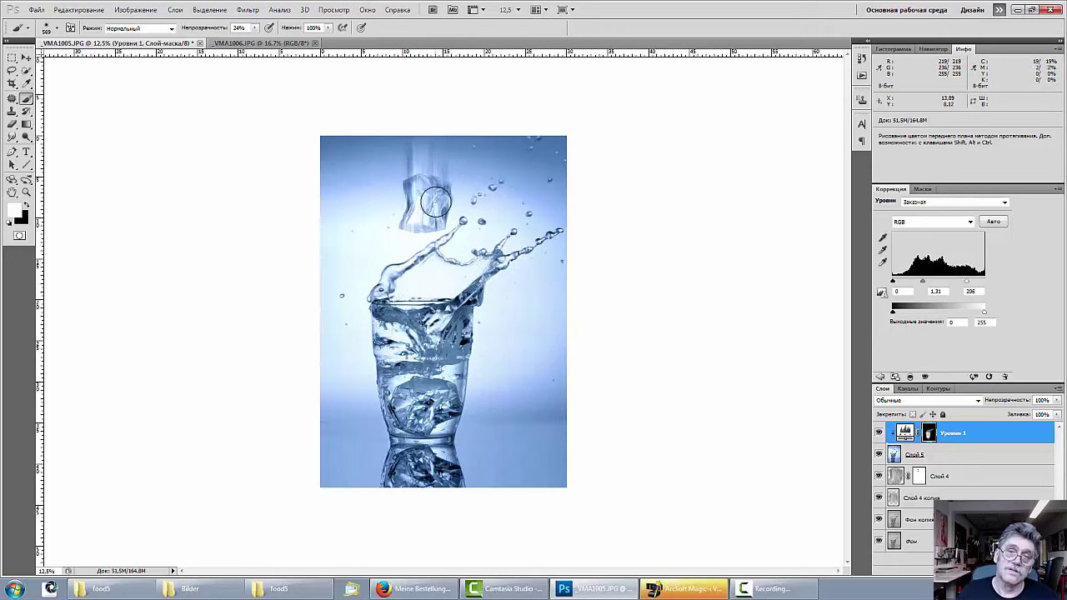
pyautogui.moveTo(524, 260)
pyautogui.mouseDown()
pyautogui.moveTo(538, 364)
pyautogui.moveTo(395, 332)
pyautogui.moveTo(390, 319)
pyautogui.moveTo(444, 337)
pyautogui.mouseUp()
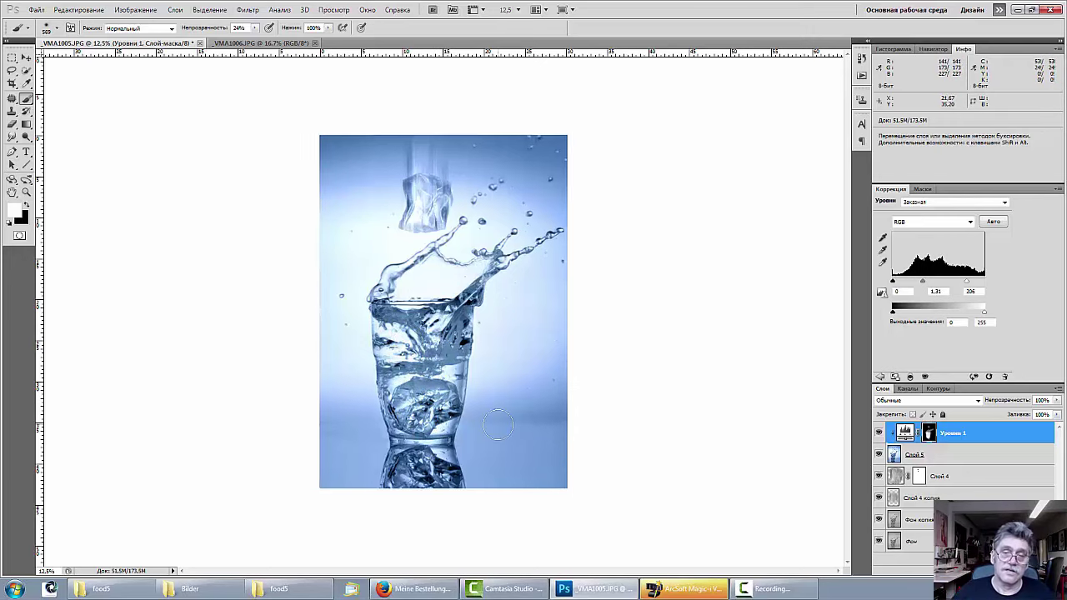
# Paint fine highlights of the glass and splash into the Levels mask with a soft 54 px brush at 100% opacity
pyautogui.hotkey('ctrl', '+')
pyautogui.hotkey('ctrl', '+')
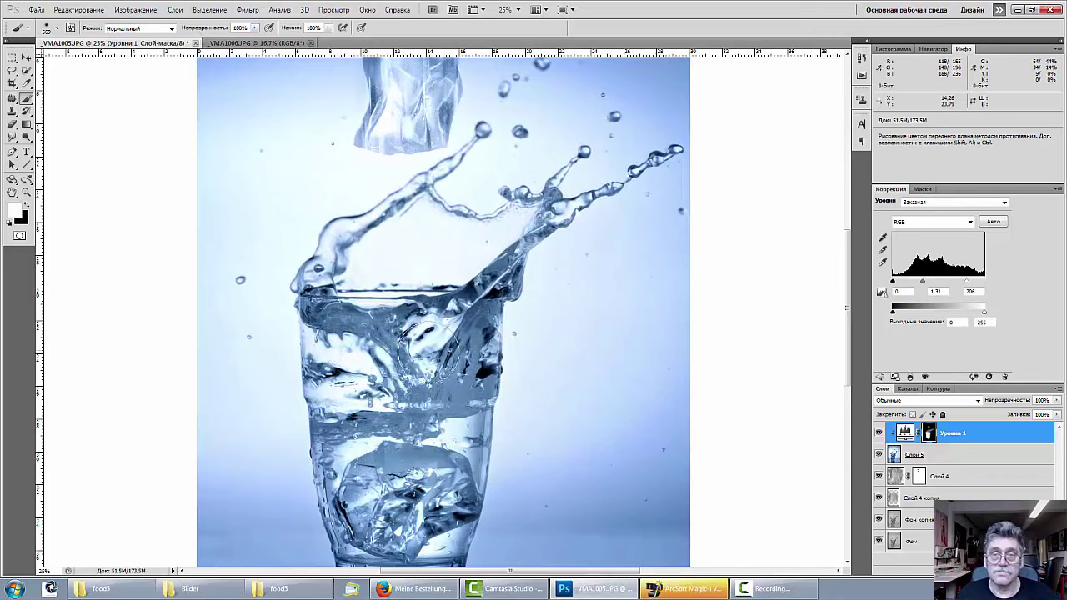
pyautogui.rightClick(571, 257)
pyautogui.moveTo(674, 269); pyautogui.dragTo(605, 278)
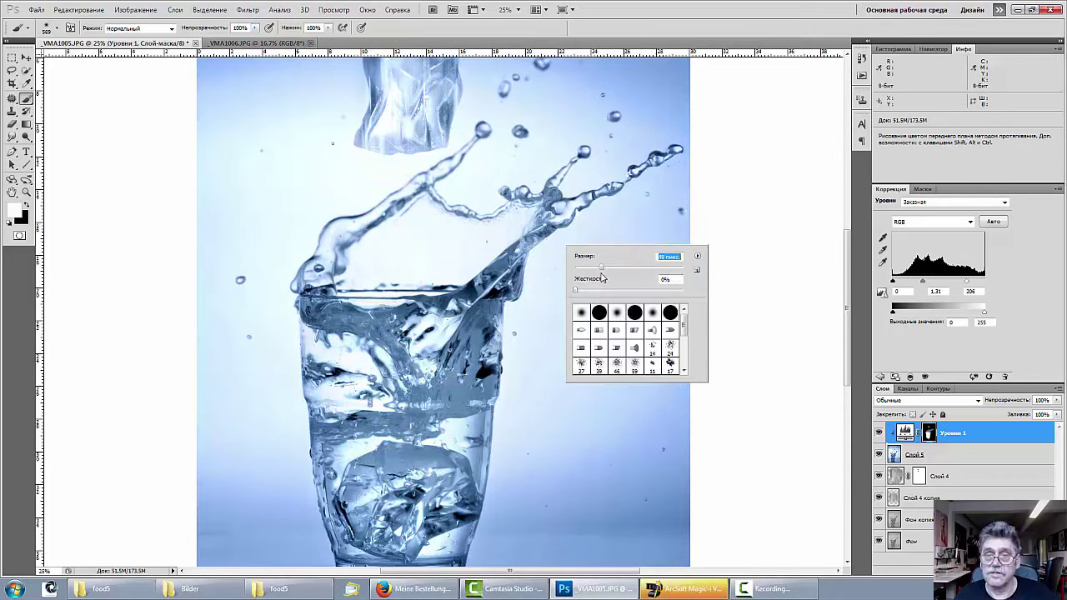
pyautogui.press('Return')
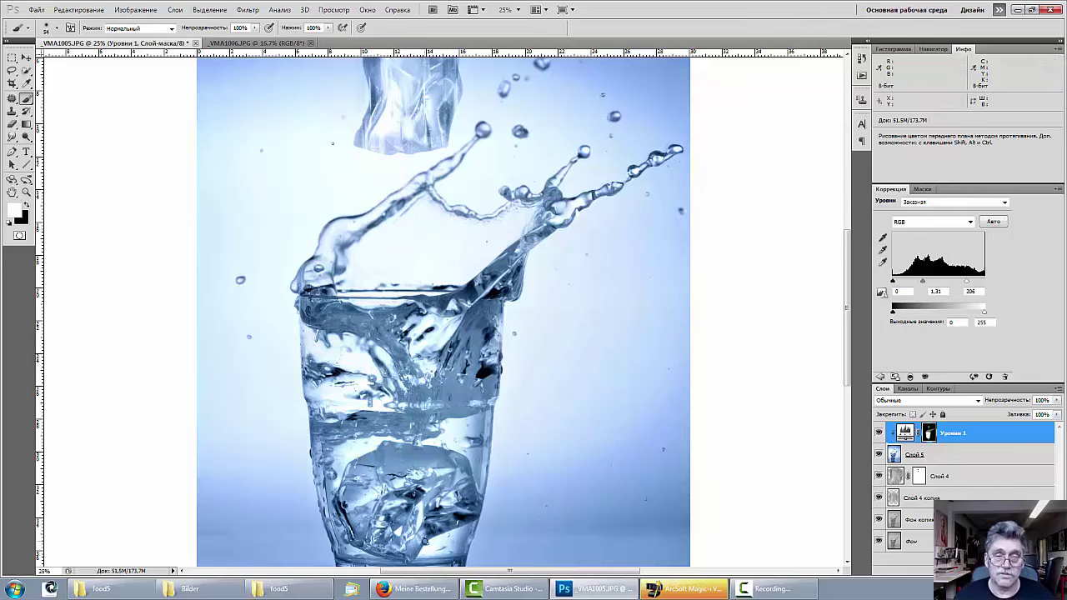
pyautogui.hotkey('ctrl', '-')
pyautogui.hotkey('ctrl', '-')
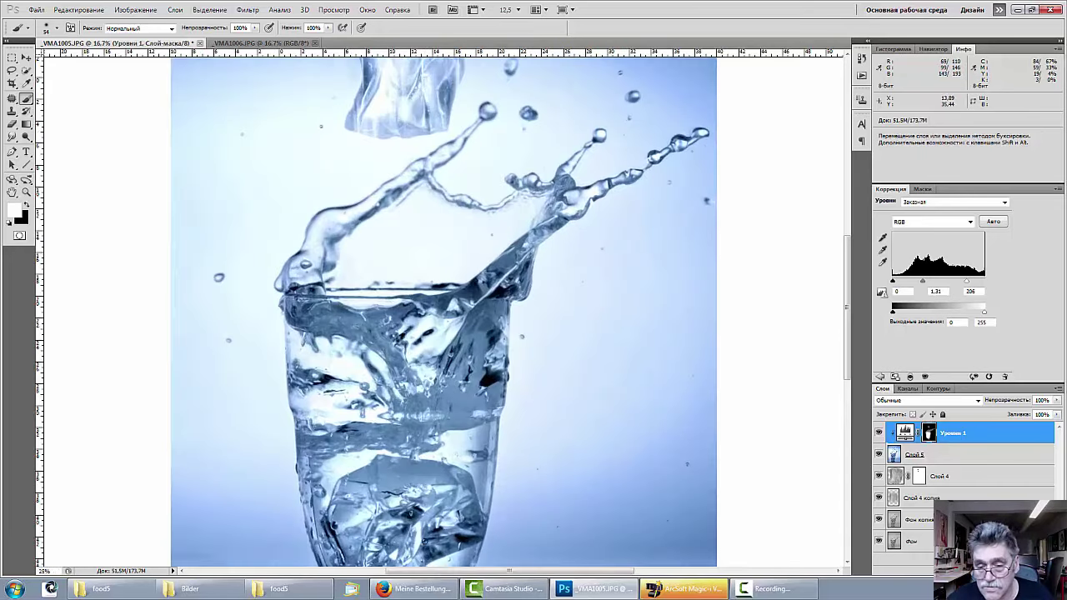
# Check the lower part of the glass and merge the brightening Levels adjustment into Слой 5
pyautogui.hotkey('ctrl', '+')
pyautogui.hotkey('ctrl', '+')
pyautogui.hotkey('ctrl', '+')
pyautogui.moveTo(491, 357); pyautogui.dragTo(445, 295)
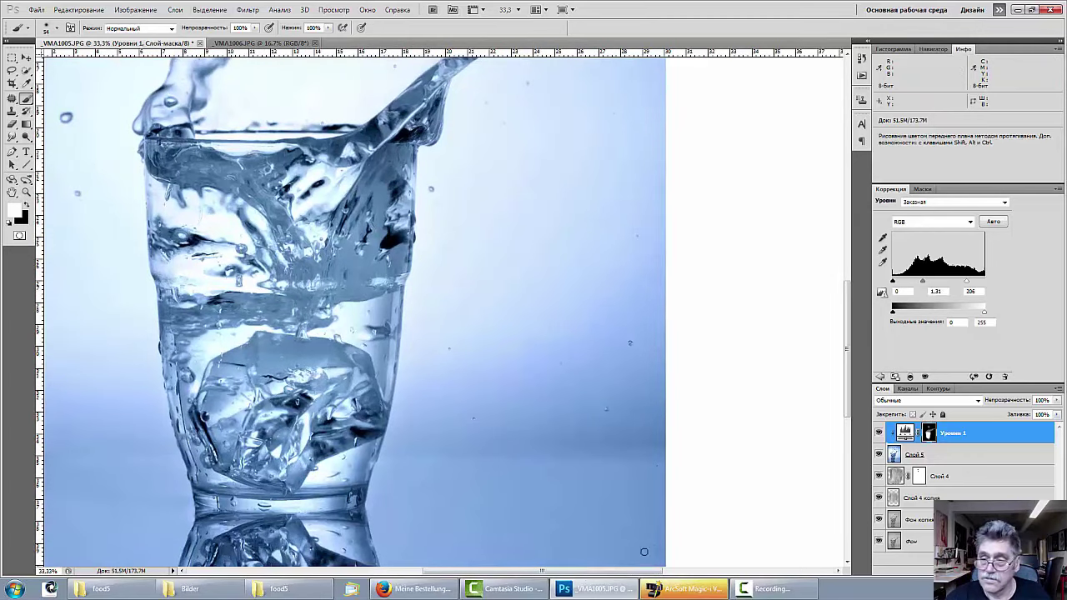
pyautogui.click(976, 432)
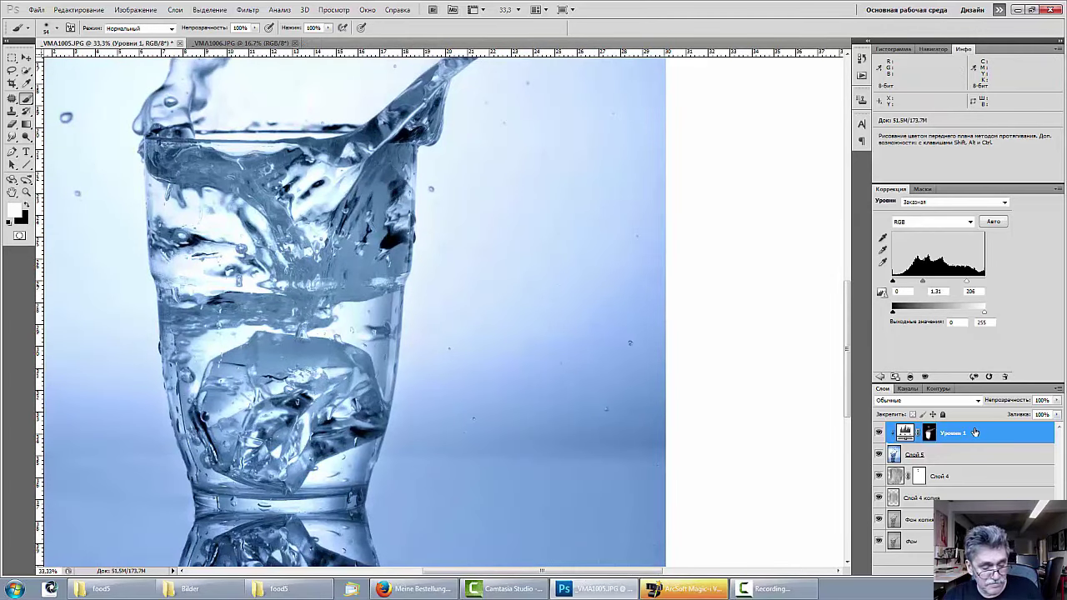
pyautogui.press('Delete')
# Examine the merged image as a whole and close up around the glass and splash
pyautogui.hotkey('ctrl', '-')
pyautogui.hotkey('ctrl', '-')
pyautogui.hotkey('ctrl', '-')
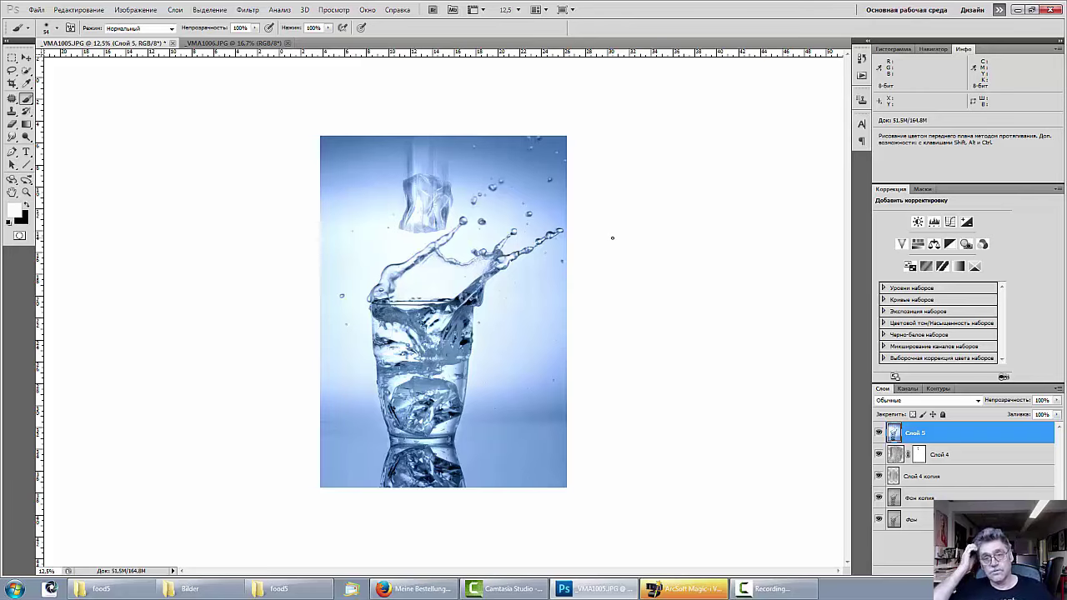
pyautogui.hotkey('ctrl', '+')
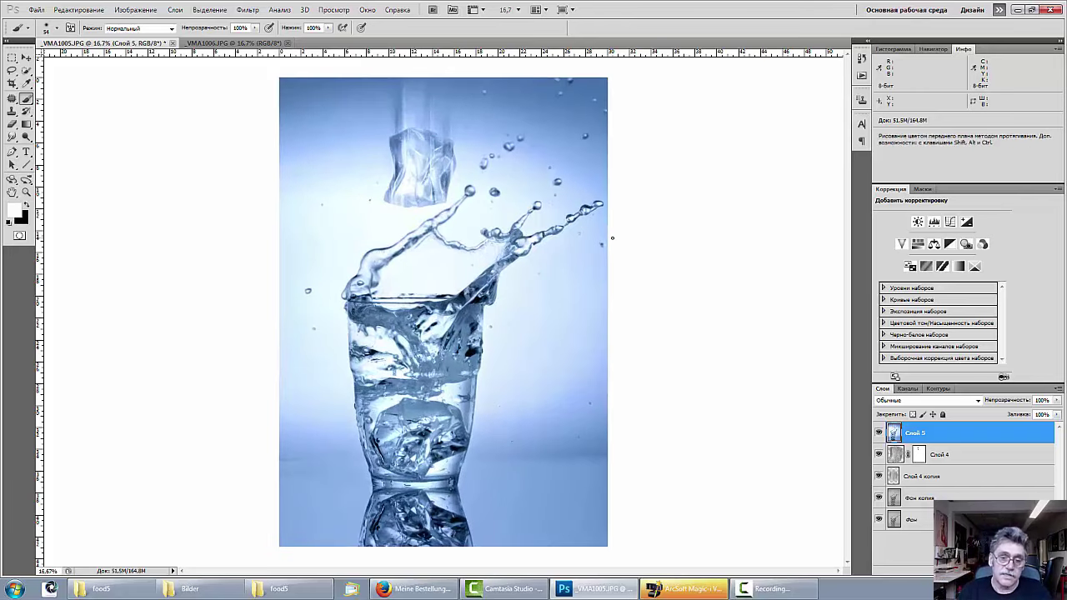
pyautogui.hotkey('ctrl', '-')
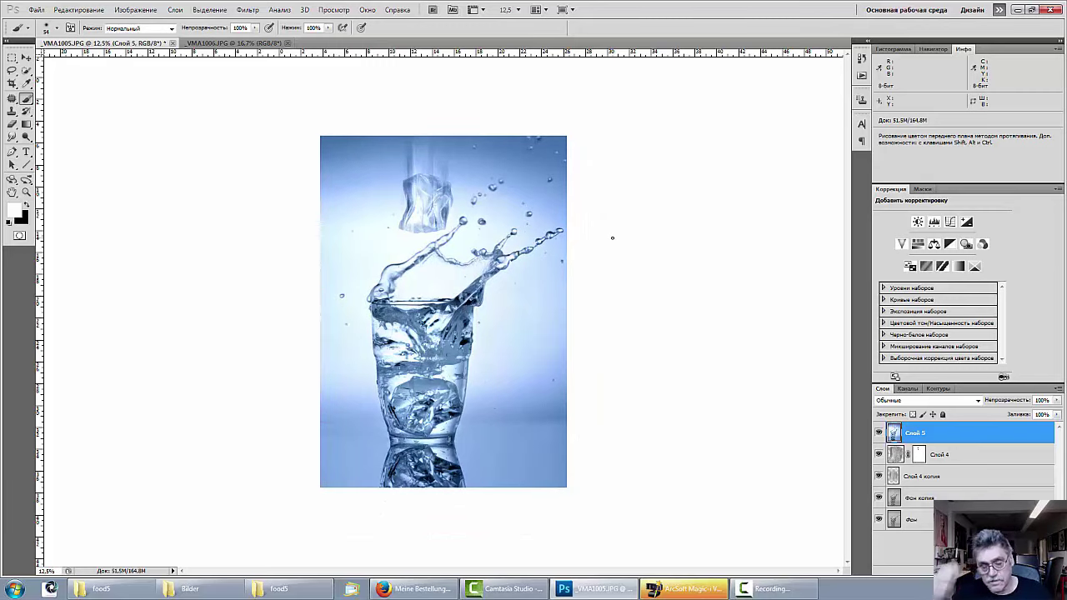
pyautogui.hotkey('ctrl', '+')
pyautogui.hotkey('ctrl', '+')
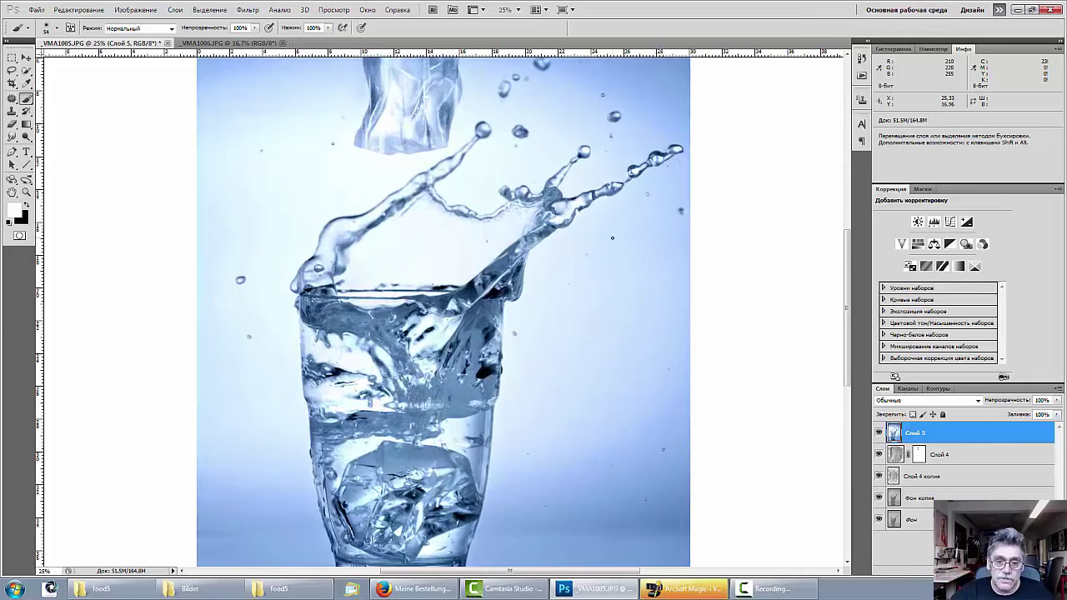
pyautogui.hotkey('ctrl', '-')
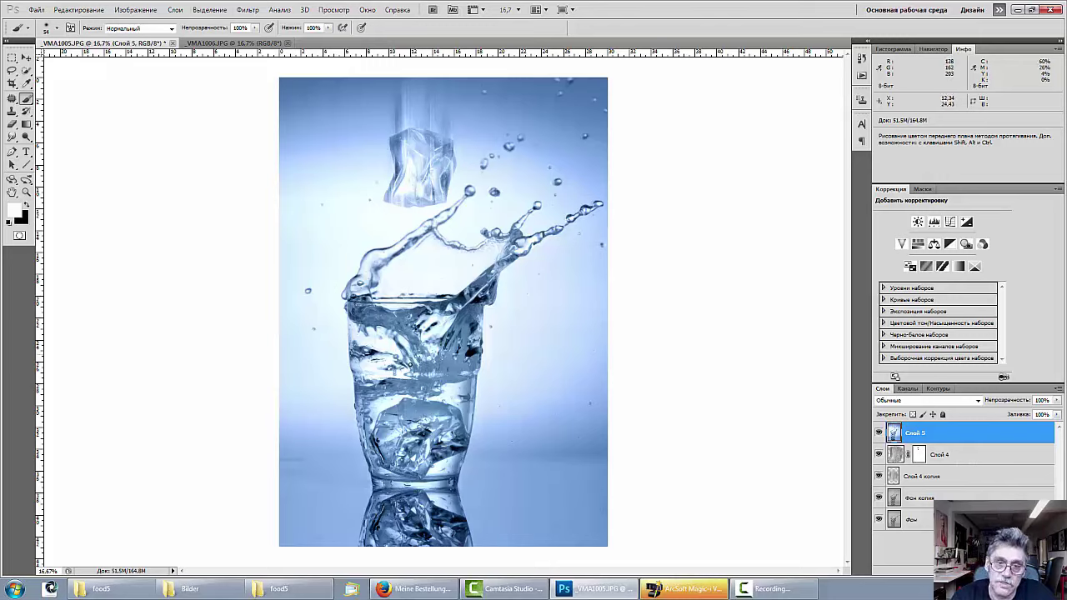
# Duplicate Слой 5 and apply Smart Sharpen to the copy with amount 149% and radius 1.4 px
pyautogui.moveTo(987, 440); pyautogui.dragTo(1033, 574)
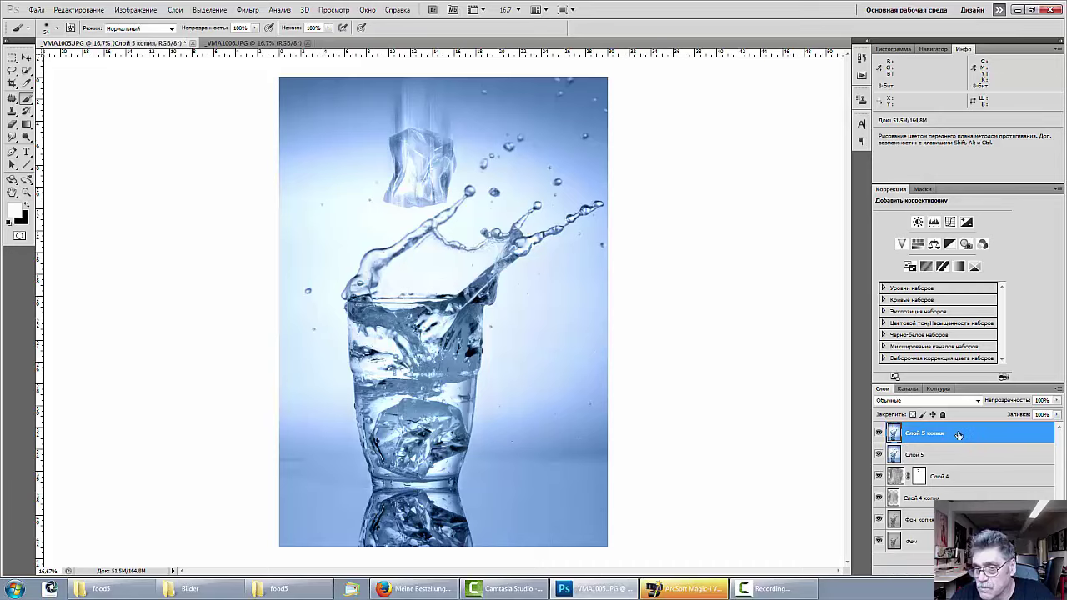
pyautogui.click(248, 9)
pyautogui.moveTo(280, 206)
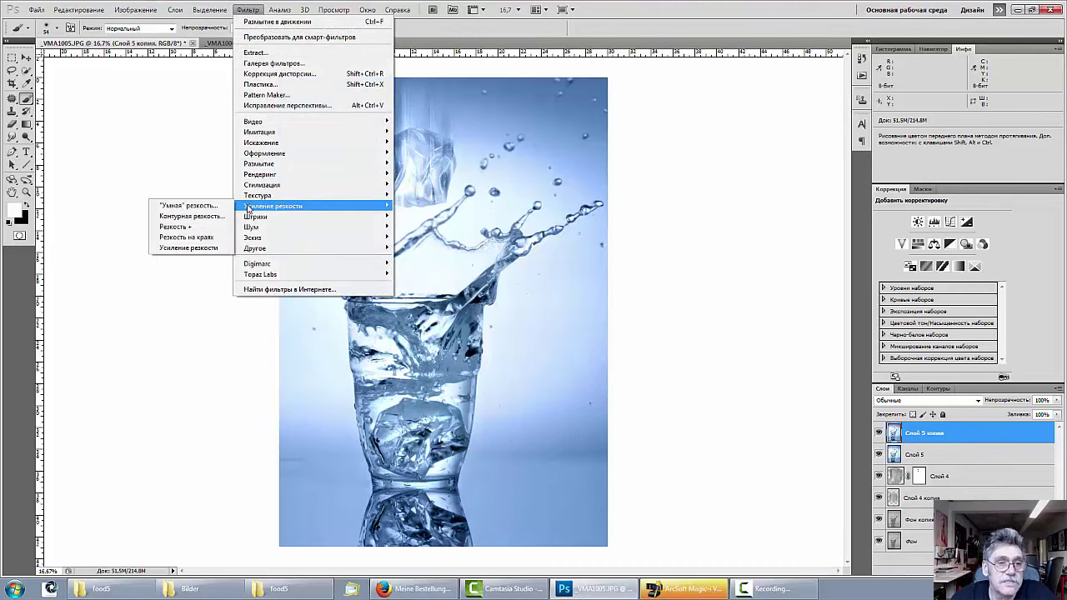
pyautogui.click(199, 207)
pyautogui.moveTo(602, 117); pyautogui.dragTo(732, 281)
pyautogui.moveTo(713, 370); pyautogui.dragTo(607, 392)
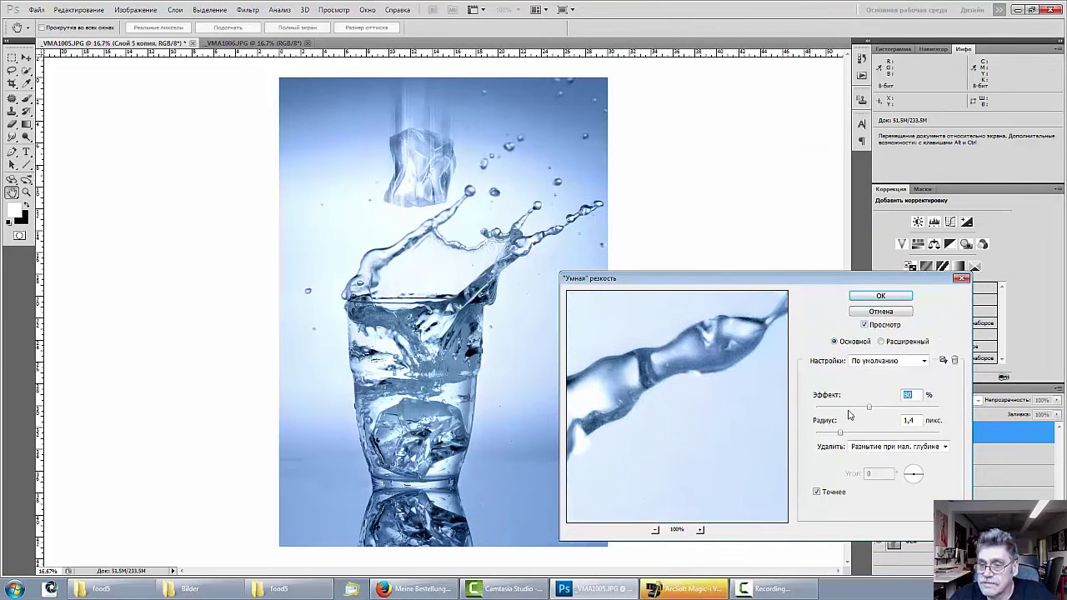
pyautogui.moveTo(871, 408); pyautogui.dragTo(907, 412)
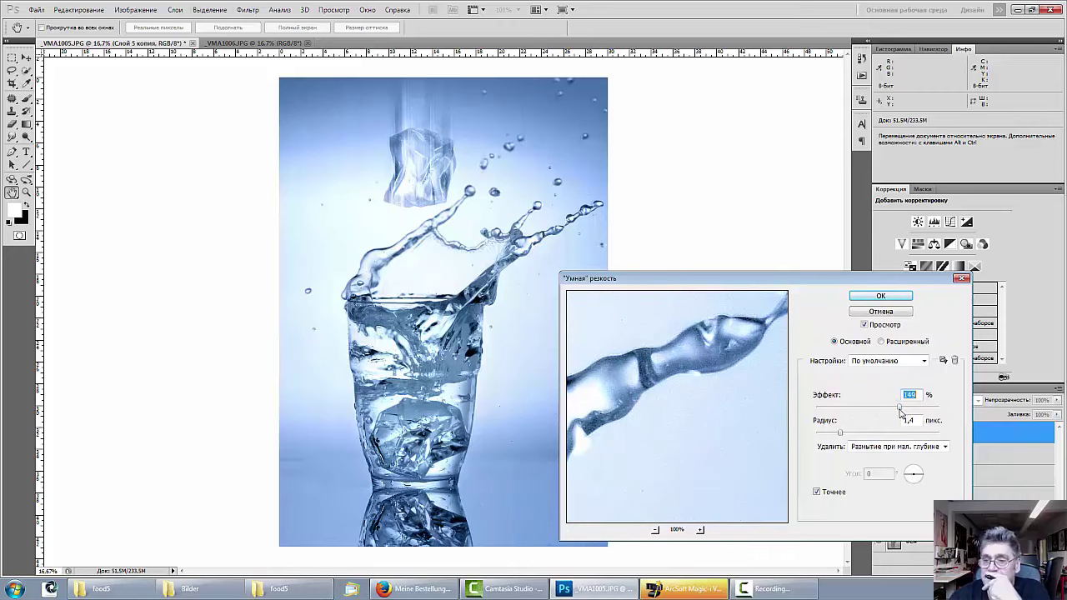
pyautogui.click(881, 296)
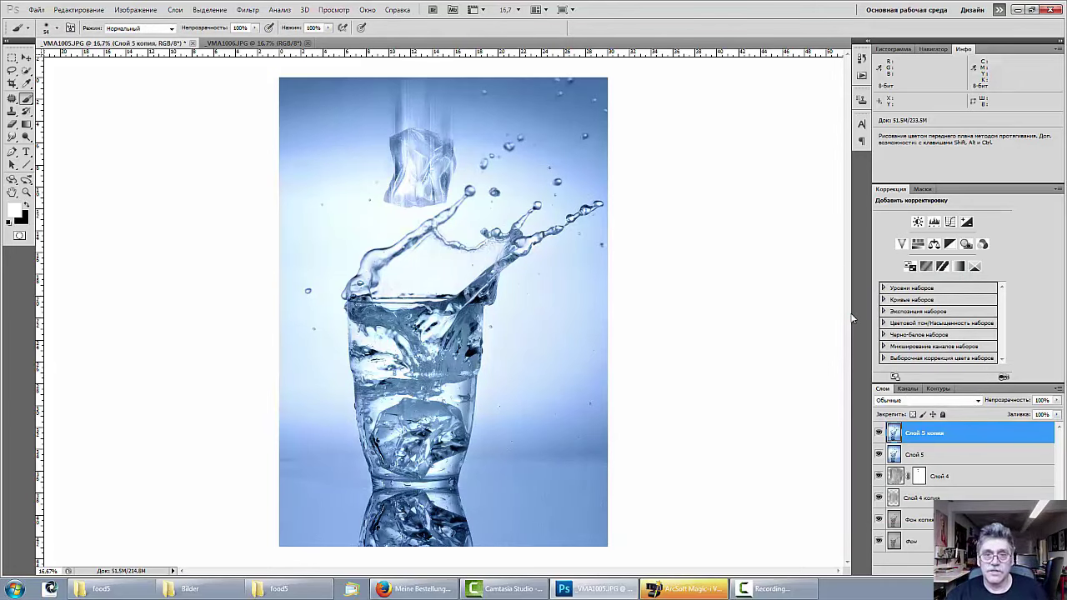
# Compare the image with and without the sharpened Слой 5 копия, as a whole and close up on the glass rim
pyautogui.click(877, 434)
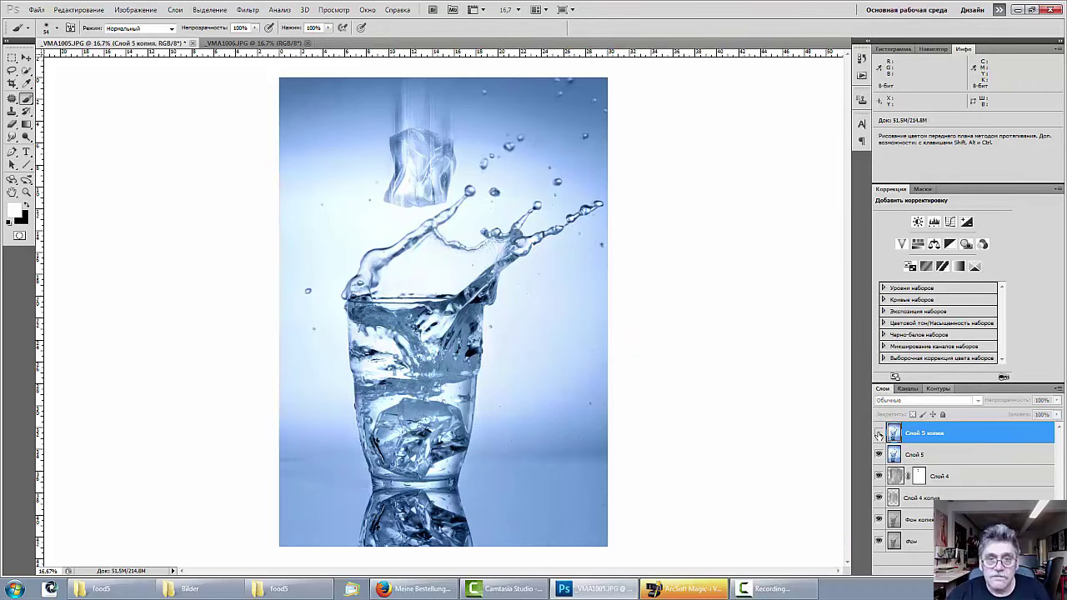
pyautogui.click(878, 434)
pyautogui.hotkey('ctrl', '+')
pyautogui.hotkey('ctrl', '+')
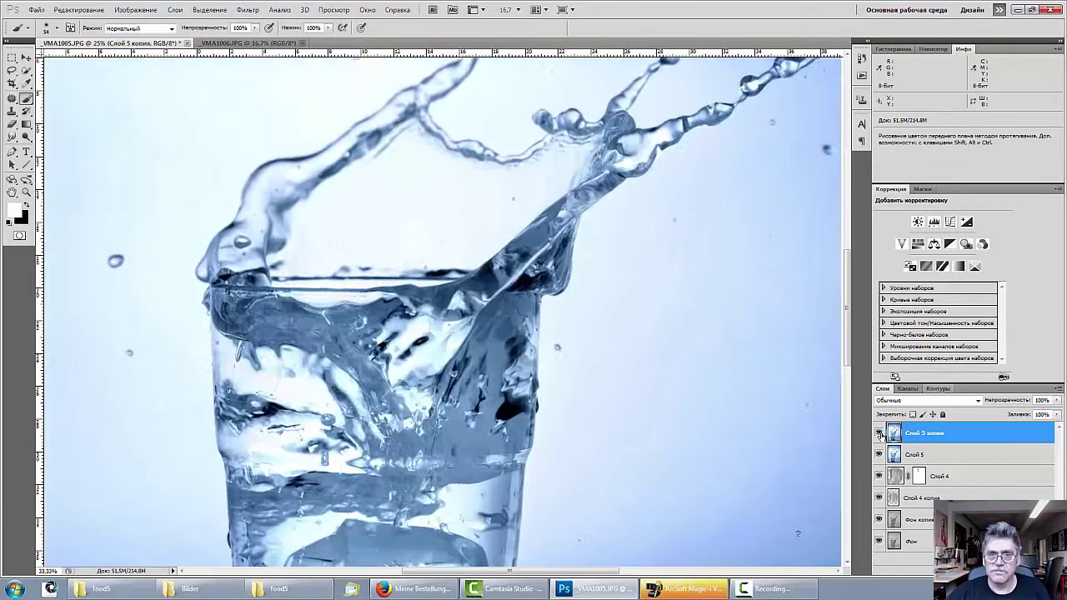
pyautogui.hotkey('ctrl', '+')
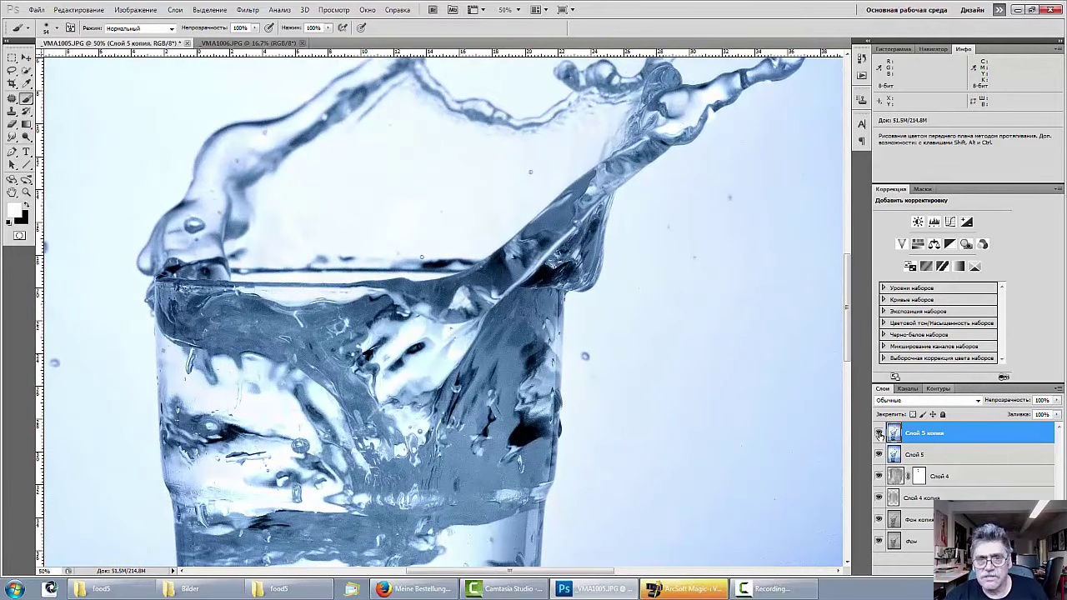
pyautogui.click(878, 434)
pyautogui.click(879, 434)
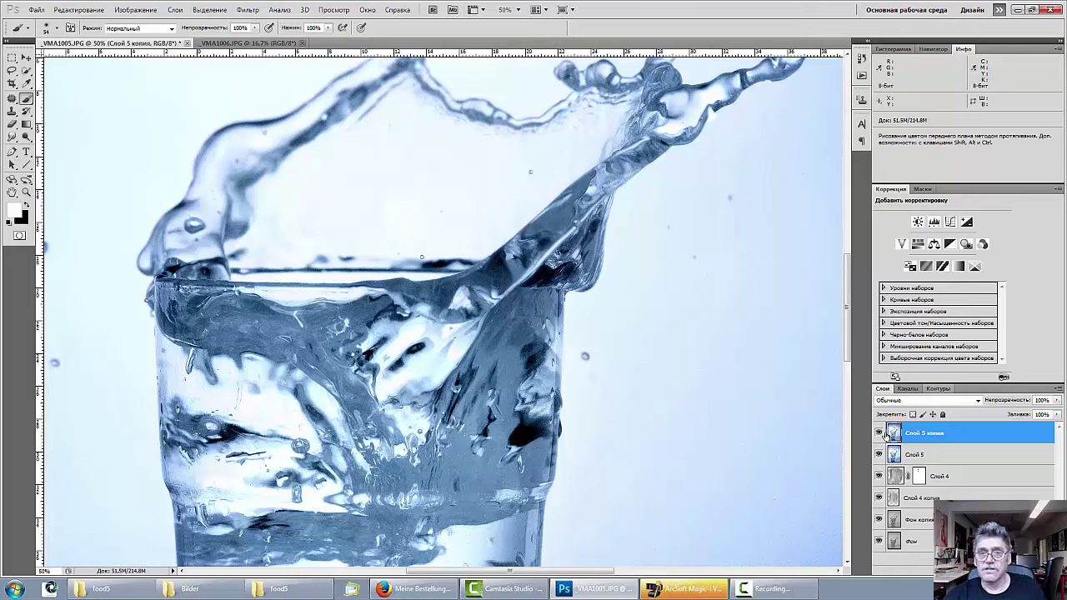
# Apply the same Smart Sharpen once more to Слой 5 копия and hide the layer behind a black mask
pyautogui.hotkey('ctrl', 'f')
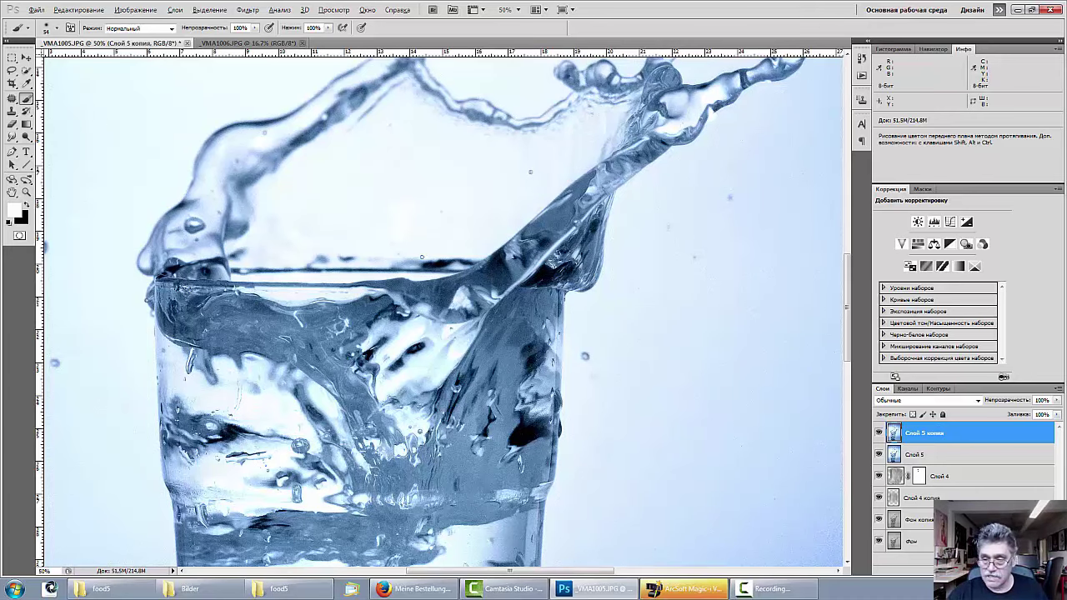
pyautogui.keyDown('alt'); pyautogui.click(950, 575); pyautogui.keyUp('alt')
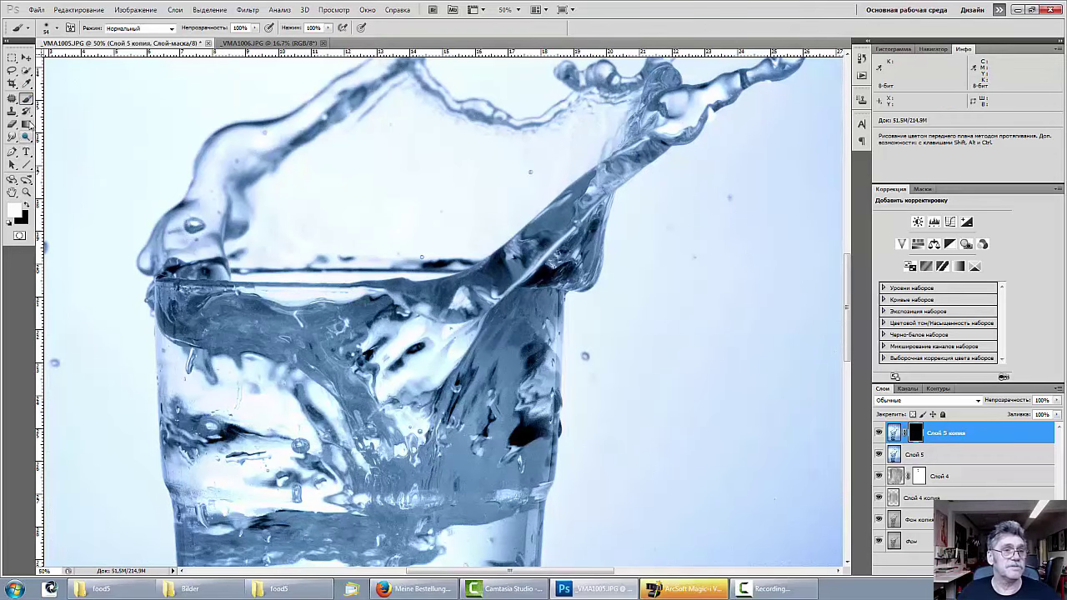
# Reveal the sharpening on the splash, glass and ice by painting the mask white with an enlarged soft brush at 0% hardness
pyautogui.rightClick(498, 273)
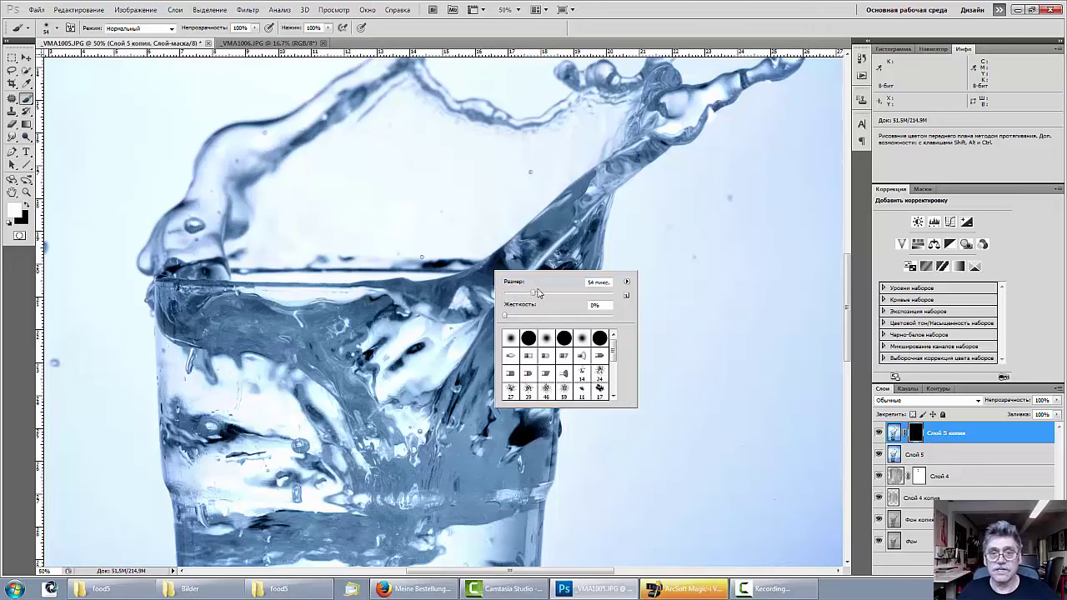
pyautogui.moveTo(539, 293); pyautogui.dragTo(549, 292)
pyautogui.click(565, 227)
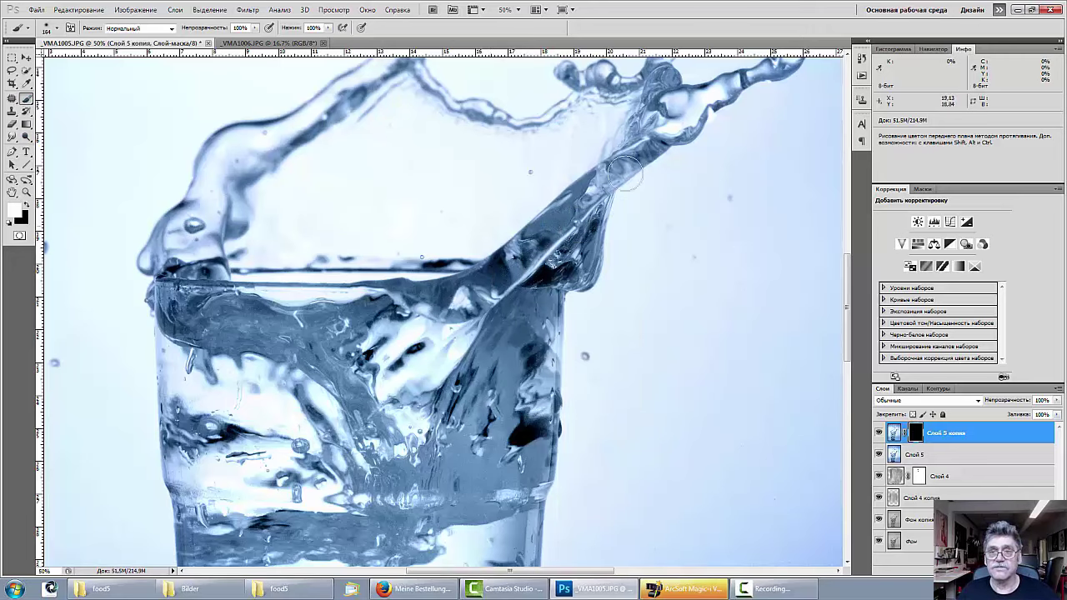
pyautogui.moveTo(627, 171)
pyautogui.mouseDown()
pyautogui.moveTo(775, 79)
pyautogui.moveTo(698, 150)
pyautogui.mouseUp()
pyautogui.press('space')
pyautogui.moveTo(642, 267); pyautogui.dragTo(446, 446)
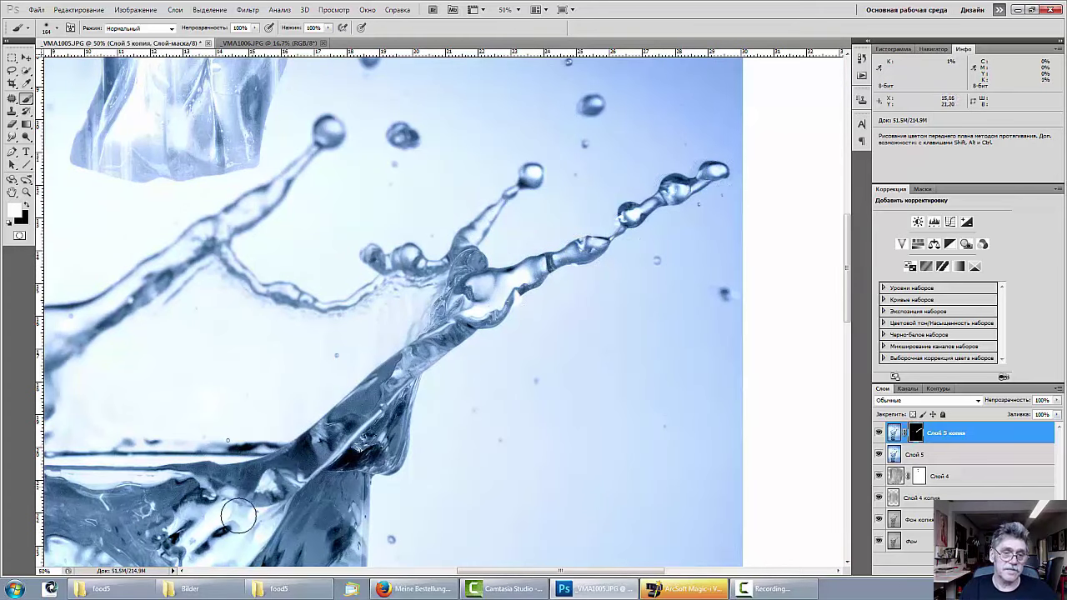
pyautogui.press('space')
pyautogui.moveTo(251, 442); pyautogui.dragTo(367, 87)
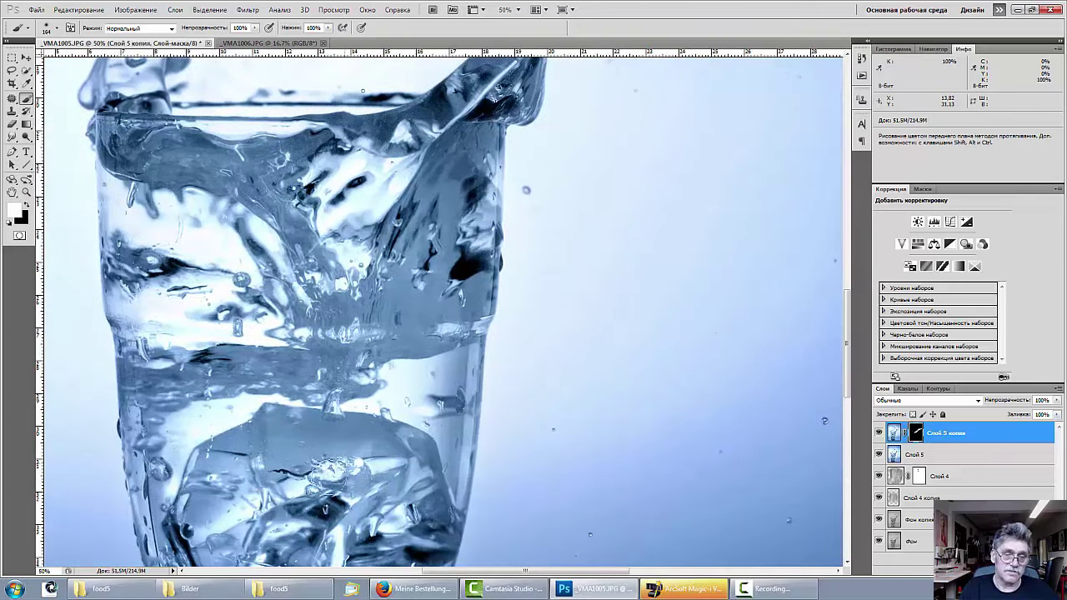
pyautogui.press('space')
pyautogui.moveTo(252, 493); pyautogui.dragTo(287, 287)
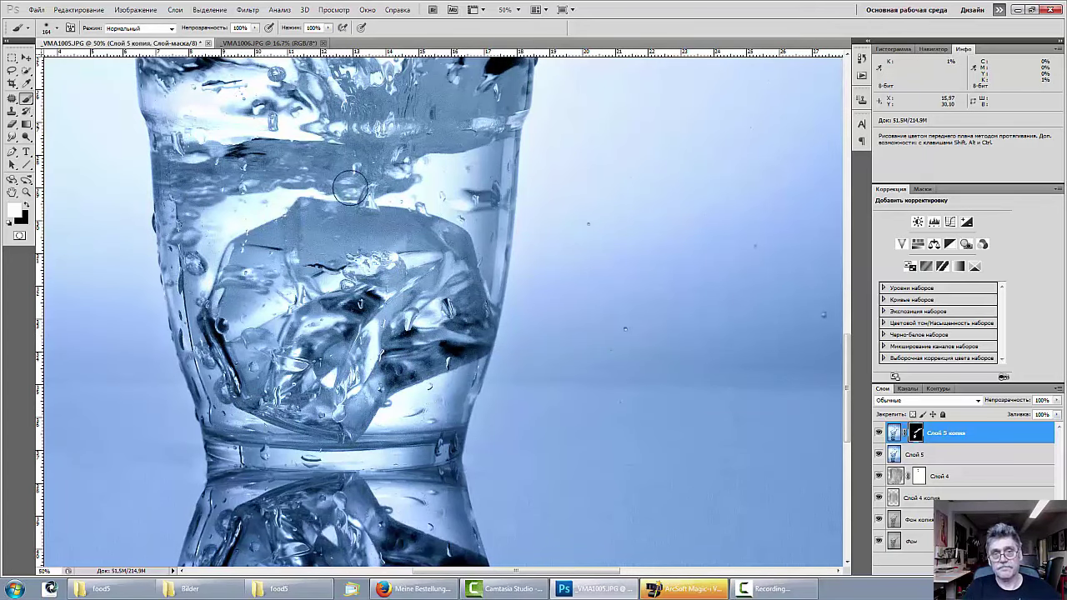
# Examine the selectively sharpened image as a whole at reduced magnification
pyautogui.hotkey('ctrl', '-')
pyautogui.hotkey('ctrl', '-')
pyautogui.hotkey('ctrl', '-')
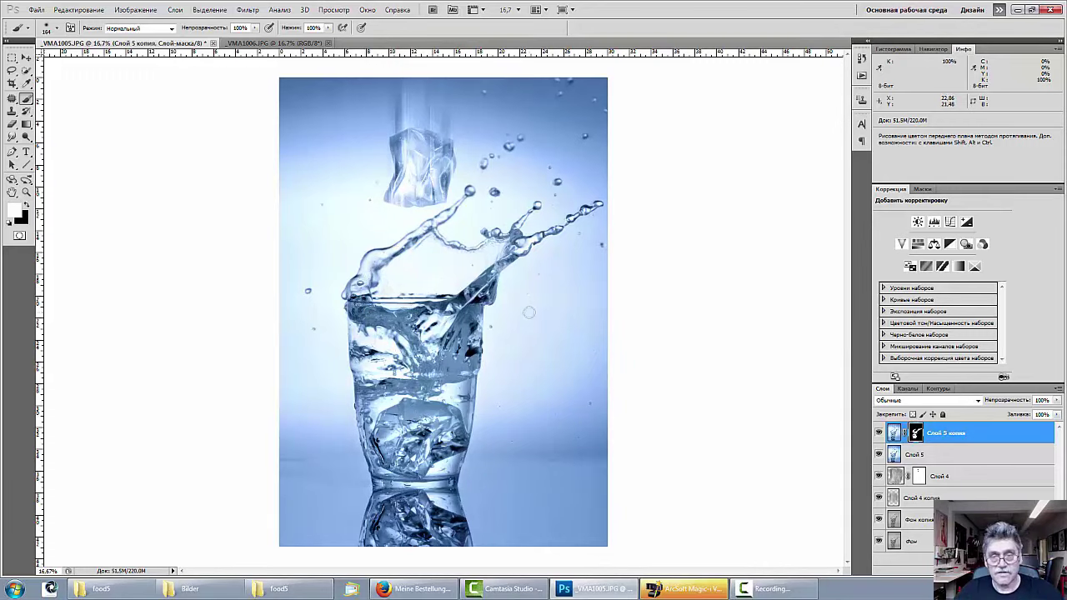
pyautogui.hotkey('ctrl', '-')
pyautogui.hotkey('ctrl', '-')
pyautogui.hotkey('ctrl', '-')
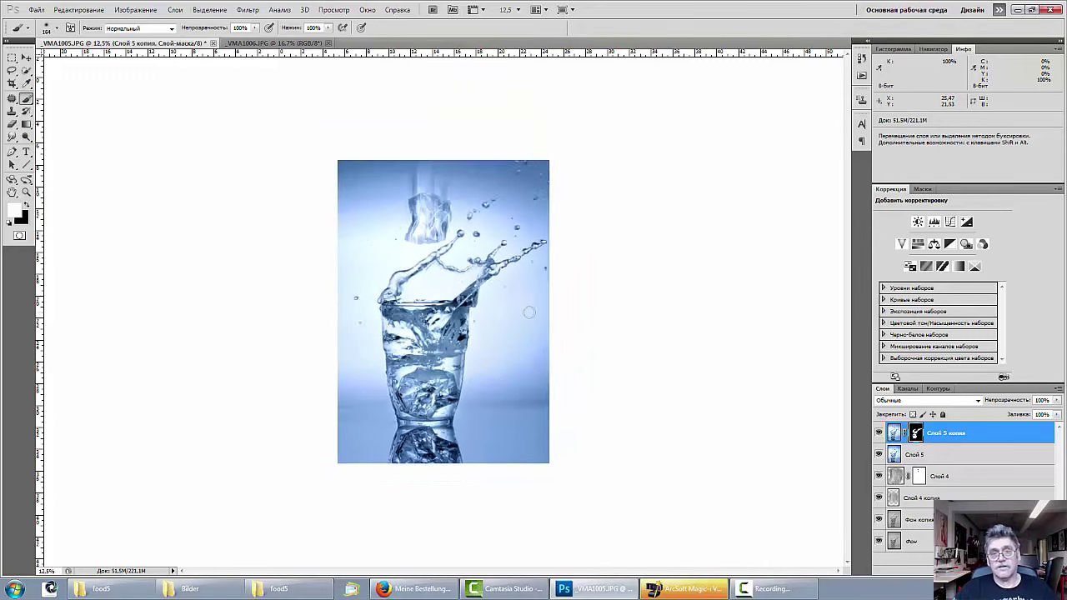
pyautogui.hotkey('ctrl', '+')
pyautogui.hotkey('ctrl', '+')
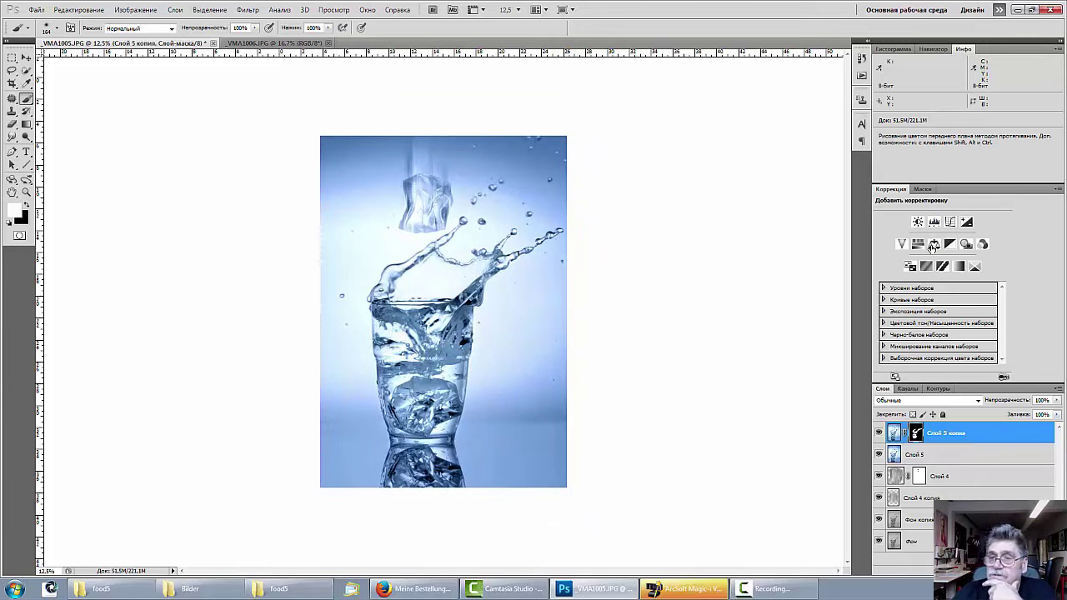
pyautogui.click(918, 246)
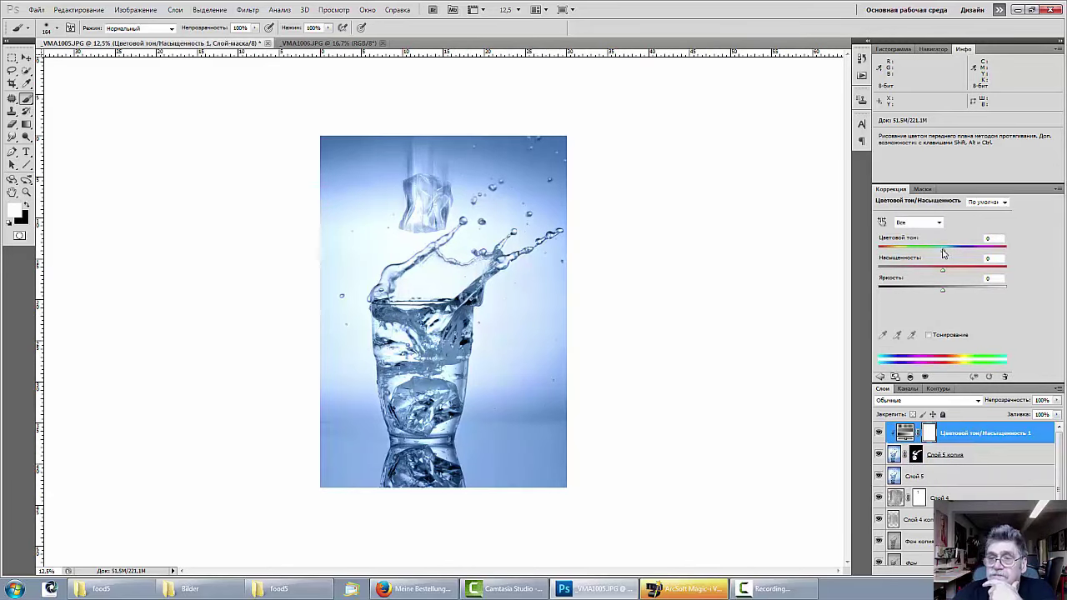
pyautogui.moveTo(942, 250)
pyautogui.mouseDown()
pyautogui.moveTo(958, 254)
pyautogui.moveTo(942, 250)
pyautogui.mouseUp()
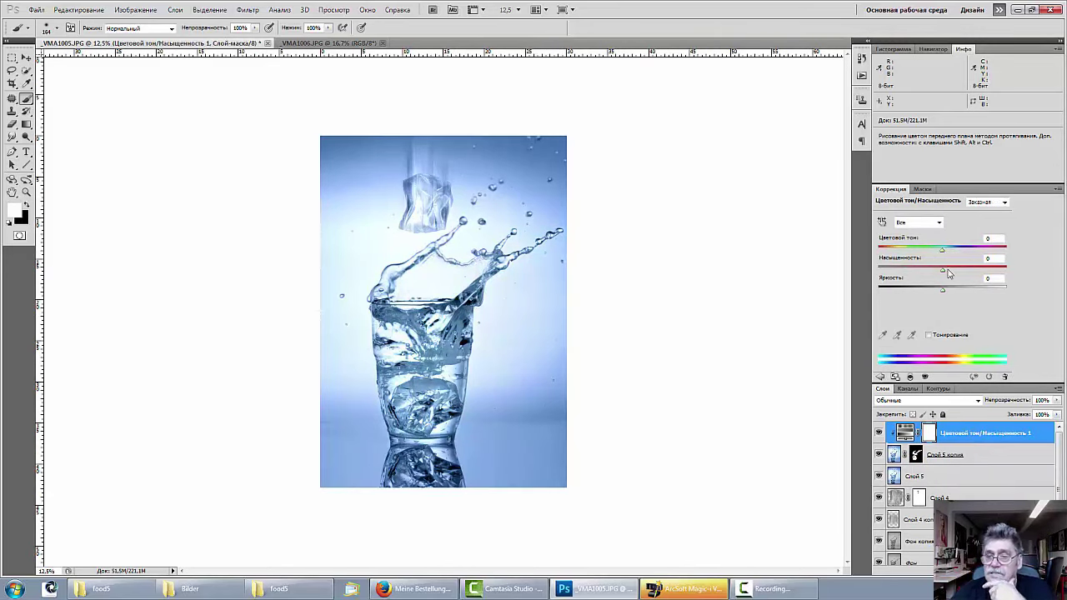
pyautogui.click(967, 436)
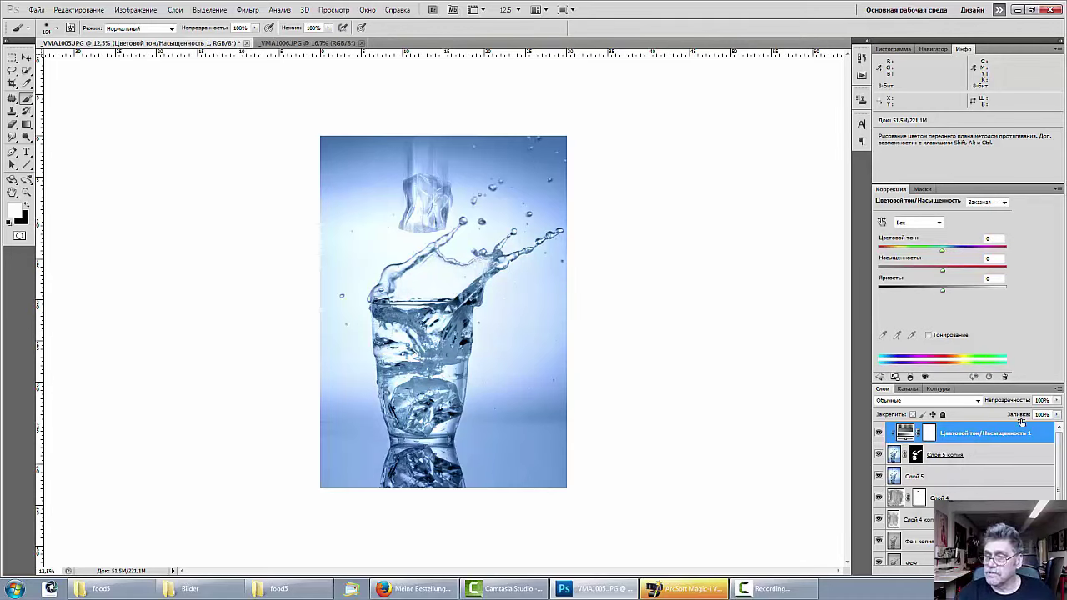
pyautogui.press('Delete')
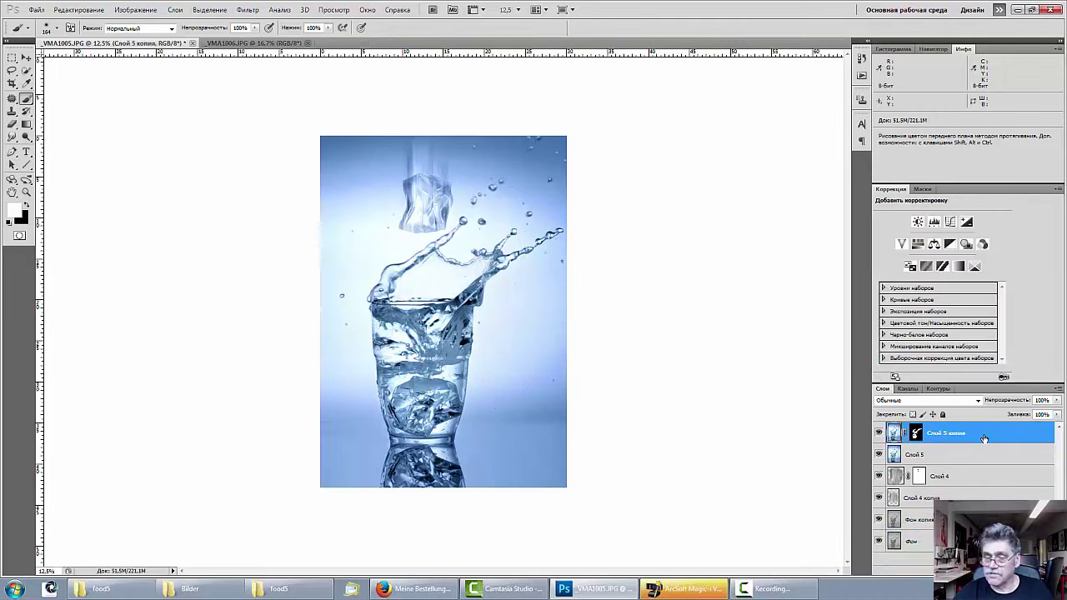
# Stamp all visible layers into a new layer above Слой 5 копия
pyautogui.hotkey('ctrl', 'shift', 'alt', 'e')
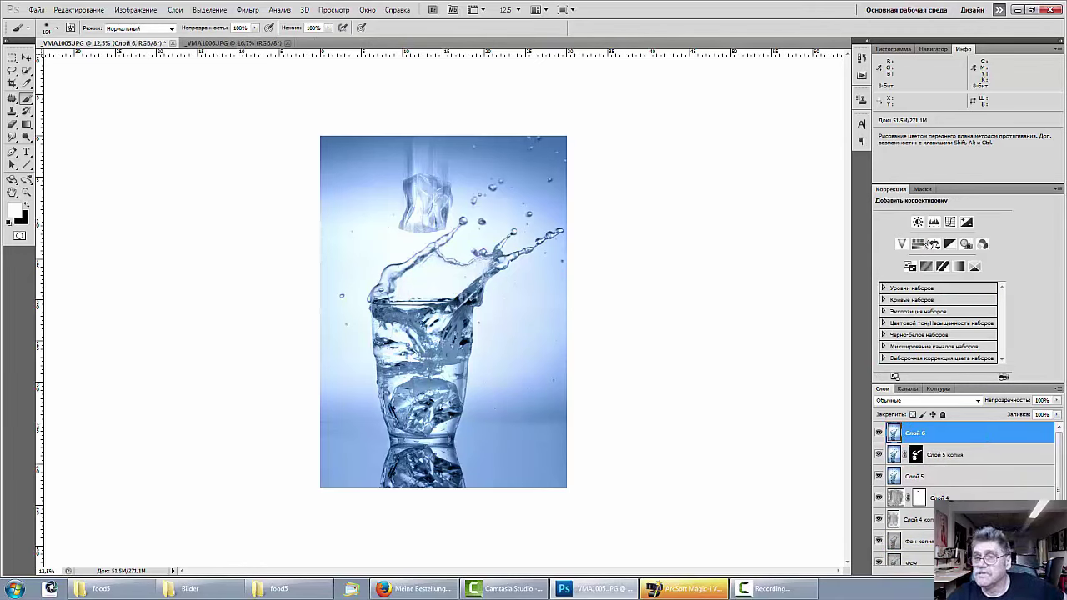
# Try a Hue/Saturation adjustment on Слой 6 with hue +2, saturation -27 and lightness -4, and discard it
pyautogui.click(932, 243)
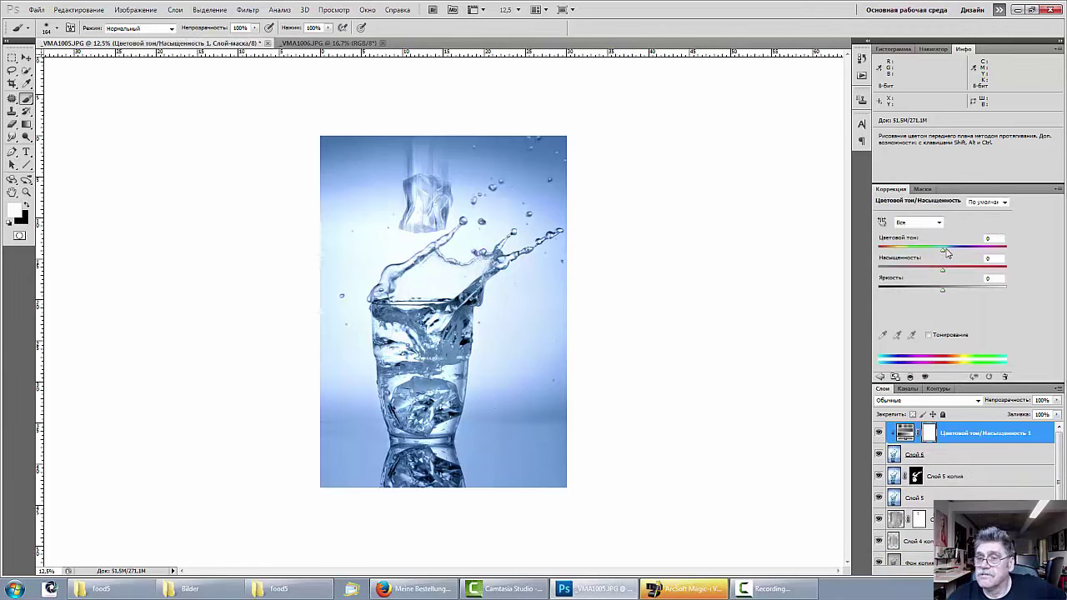
pyautogui.moveTo(942, 253); pyautogui.dragTo(940, 291)
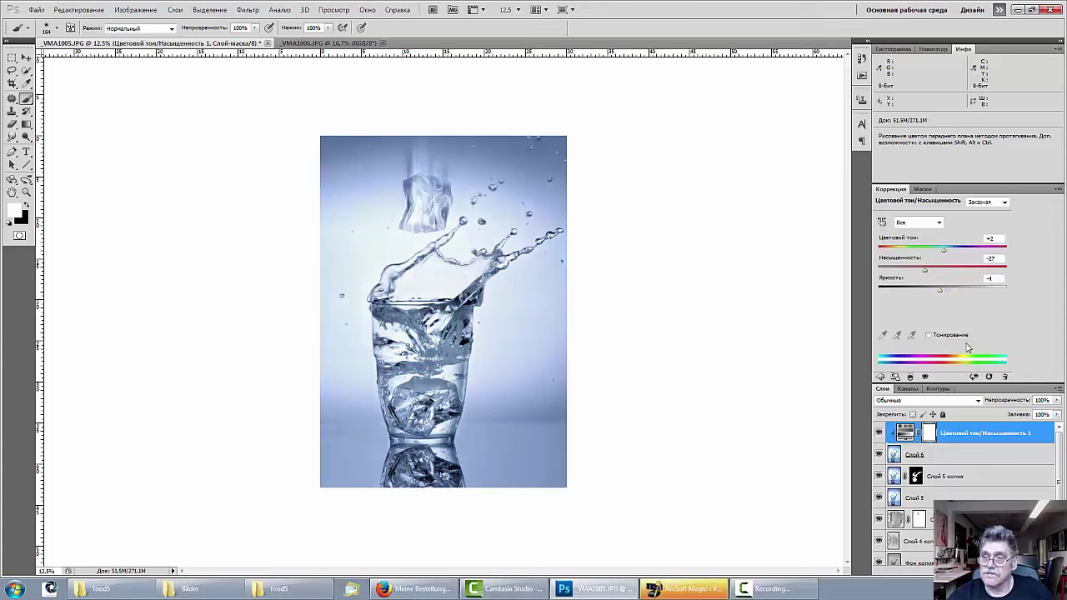
pyautogui.moveTo(994, 435); pyautogui.dragTo(1052, 574)
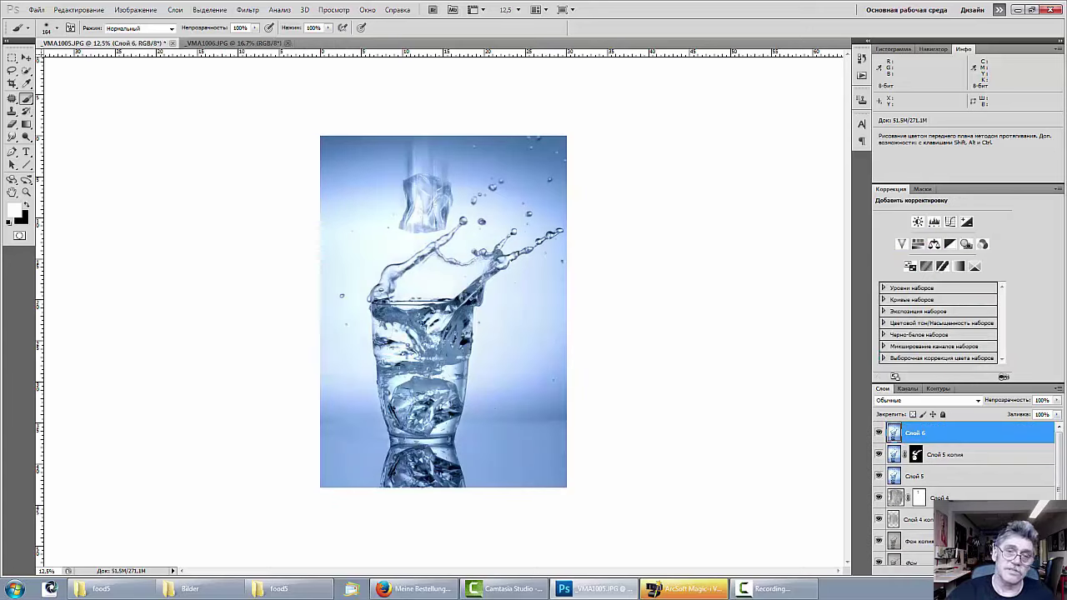